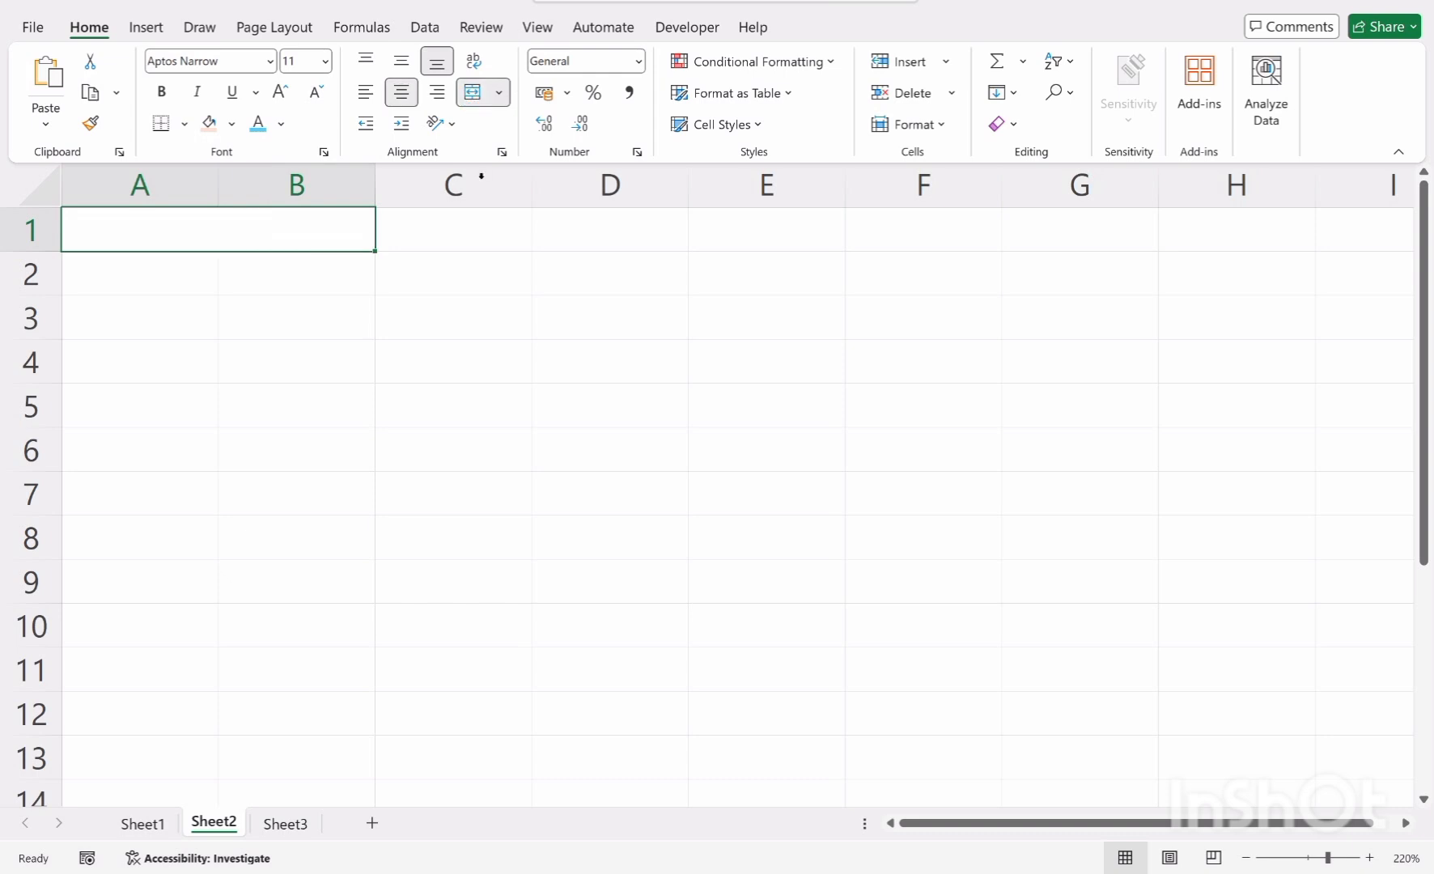
Merge and center cells A1 through D2
{"action": "left_click_drag", "start_coordinate": [243, 235], "coordinate": [594, 274]}
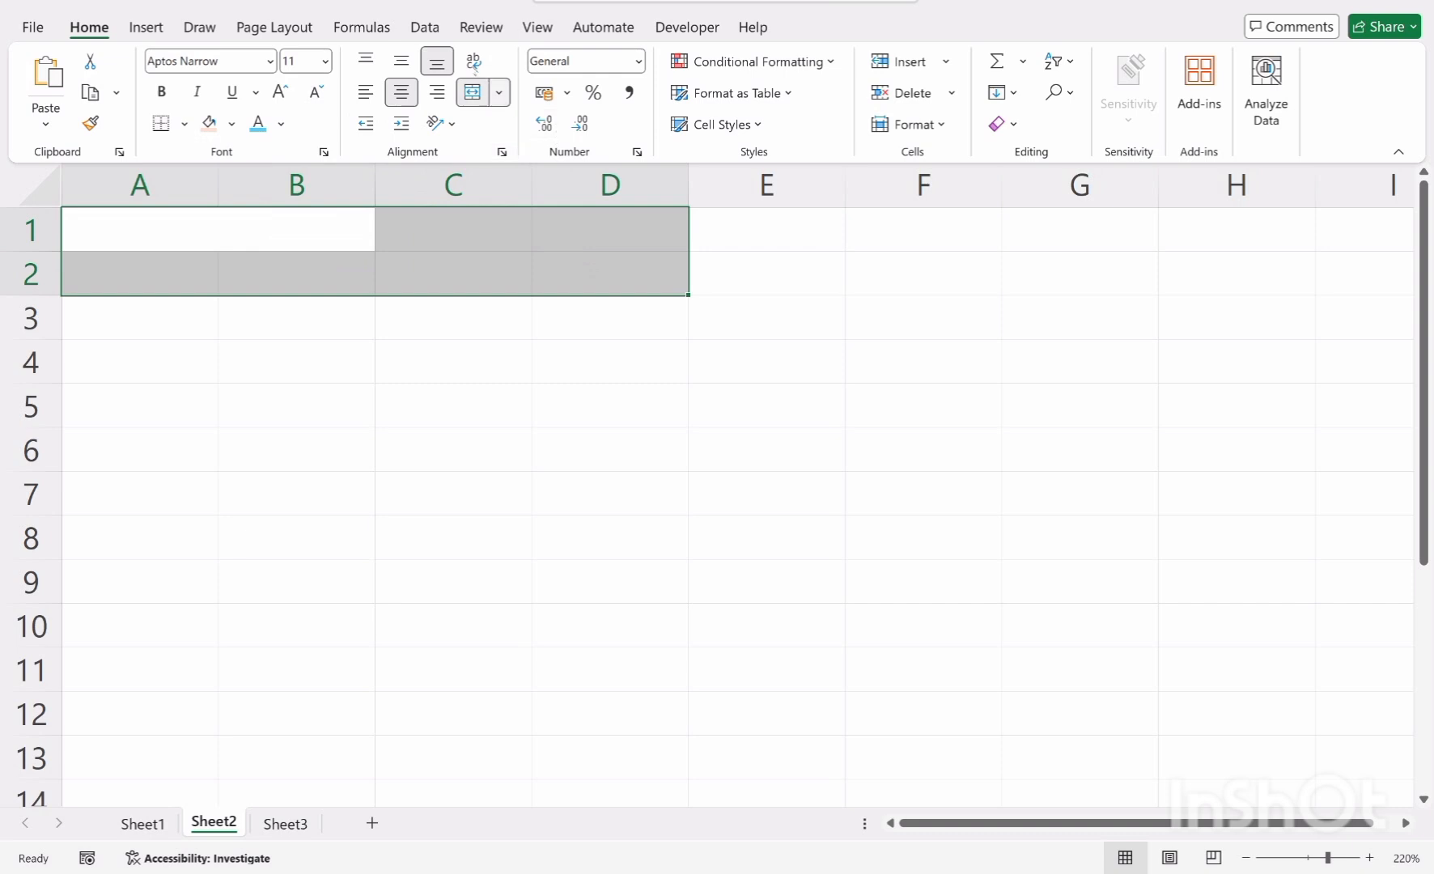
{"action": "left_click", "coordinate": [474, 93]}
{"action": "left_click", "coordinate": [472, 93]}
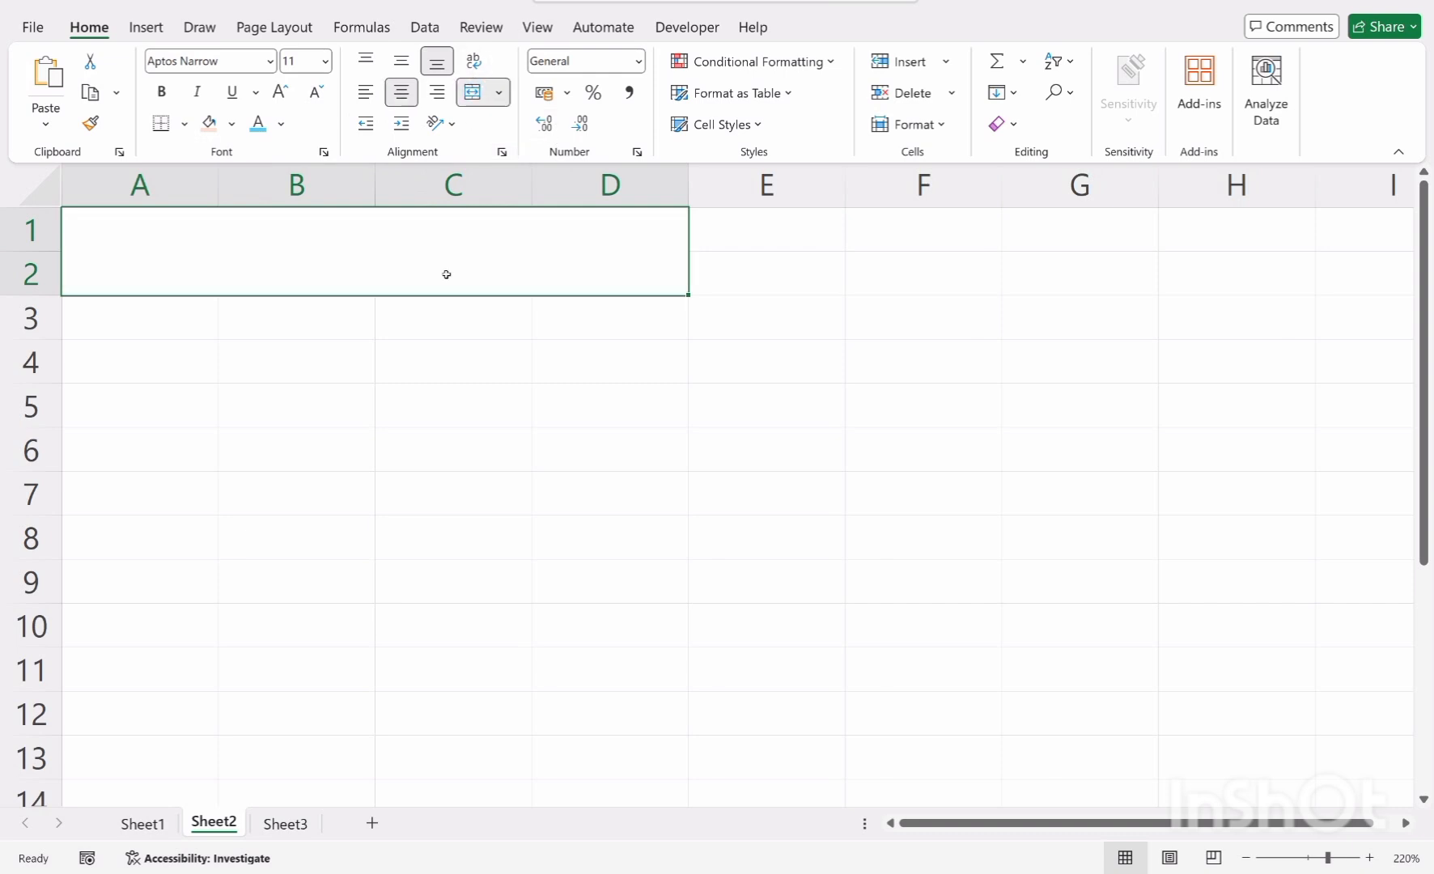
Enter the title "How To Convert Date Of Birth Into Age" in the merged A1:D2 cell
{"action": "left_click", "coordinate": [237, 336]}
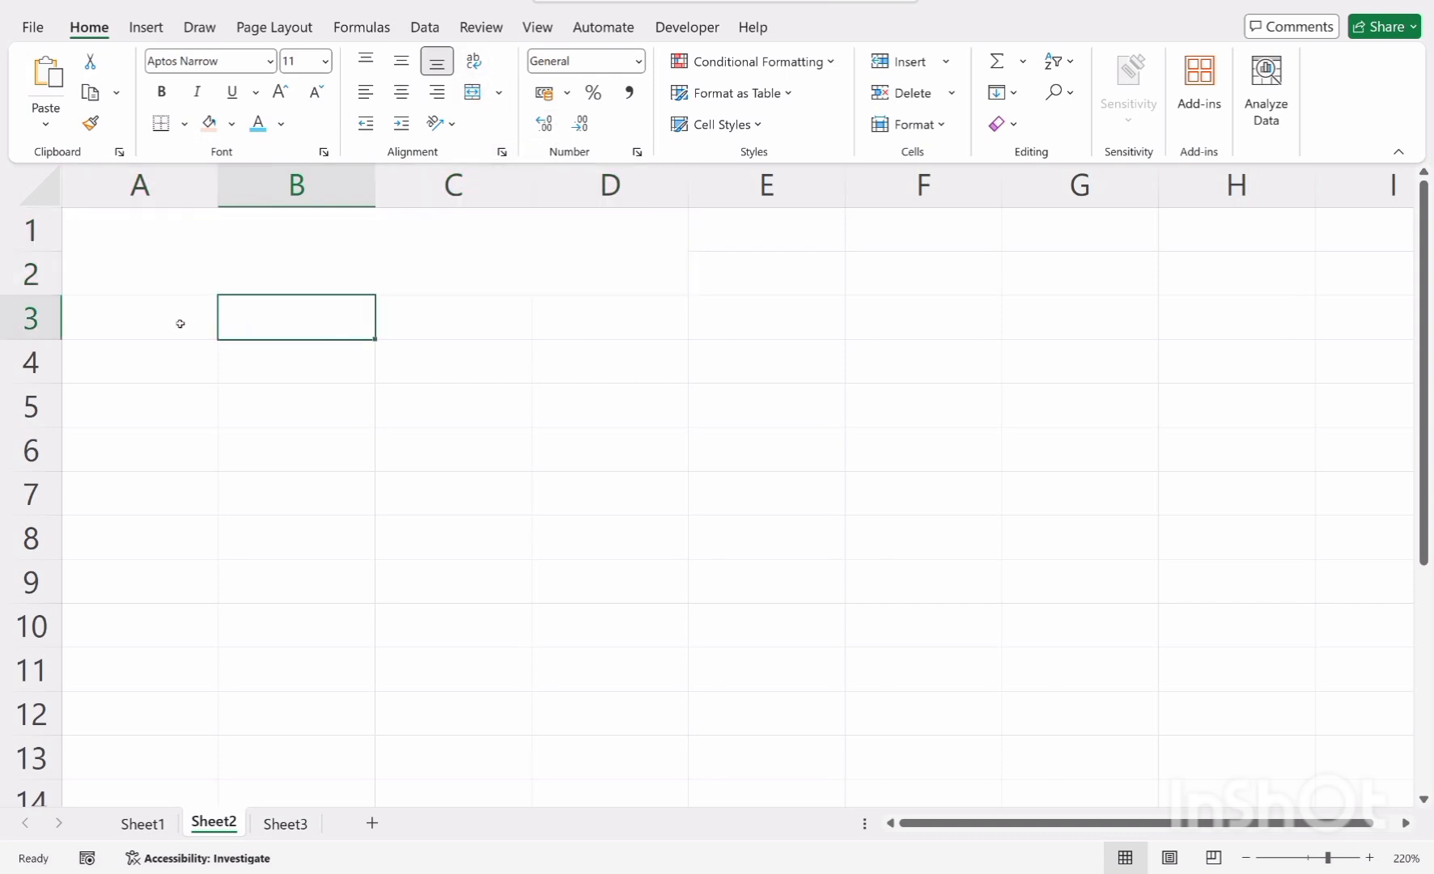
{"action": "left_click", "coordinate": [227, 239]}
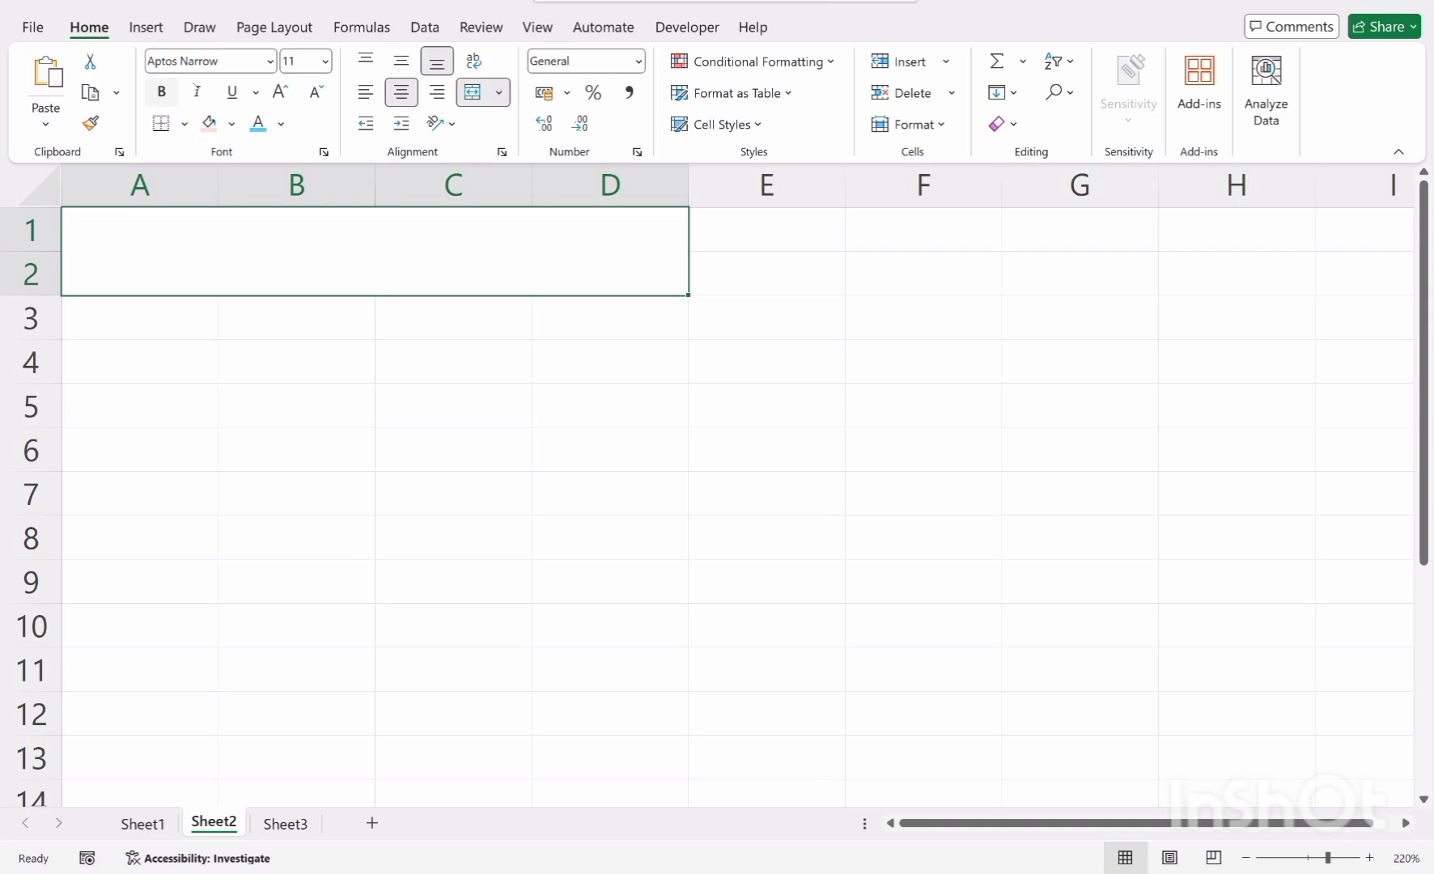
{"action": "double_click", "coordinate": [307, 261]}
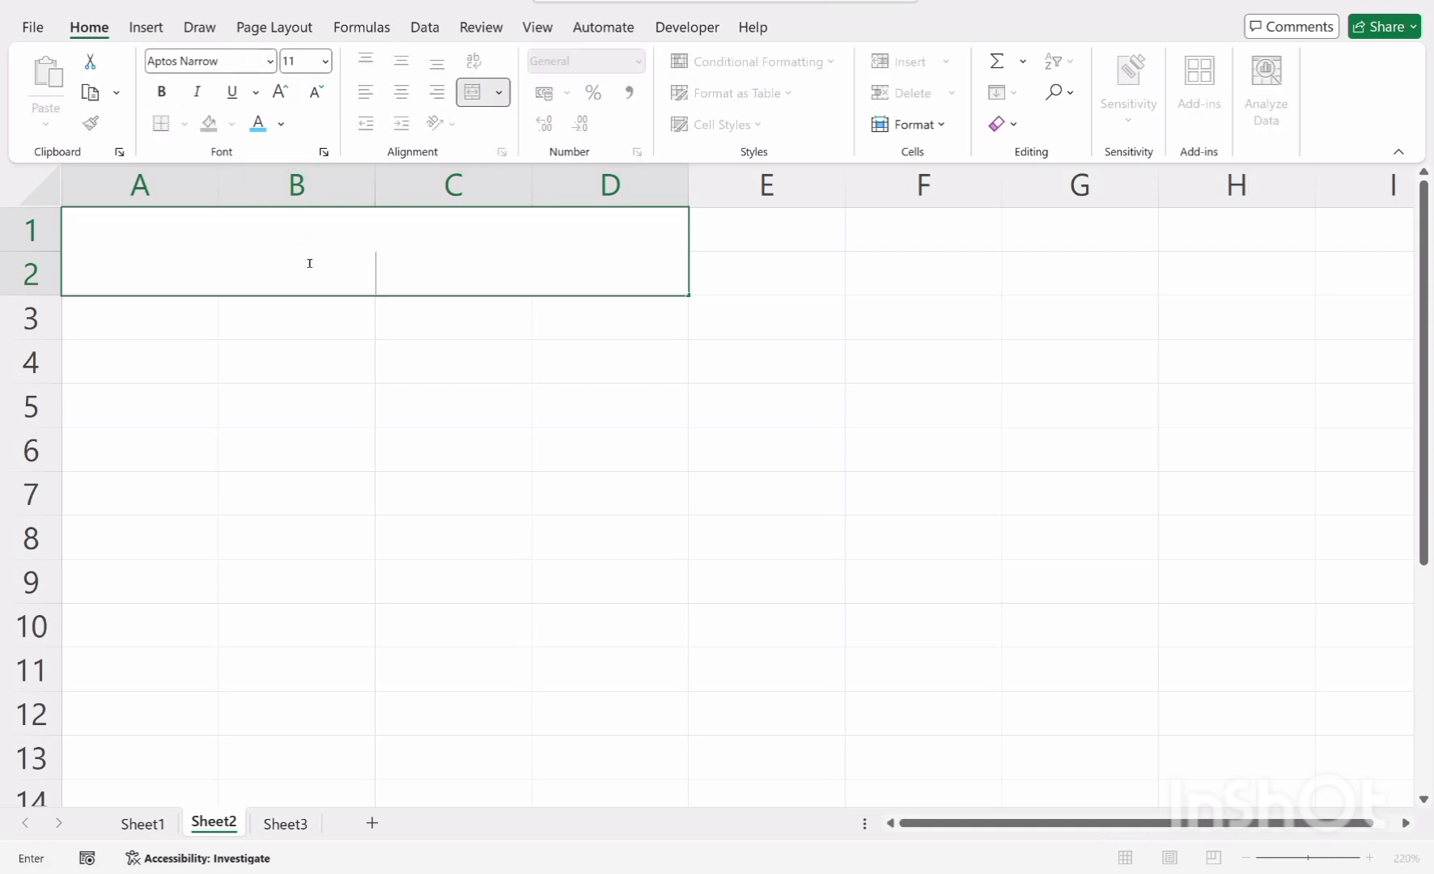
{"action": "type", "text": "How To Convert"}
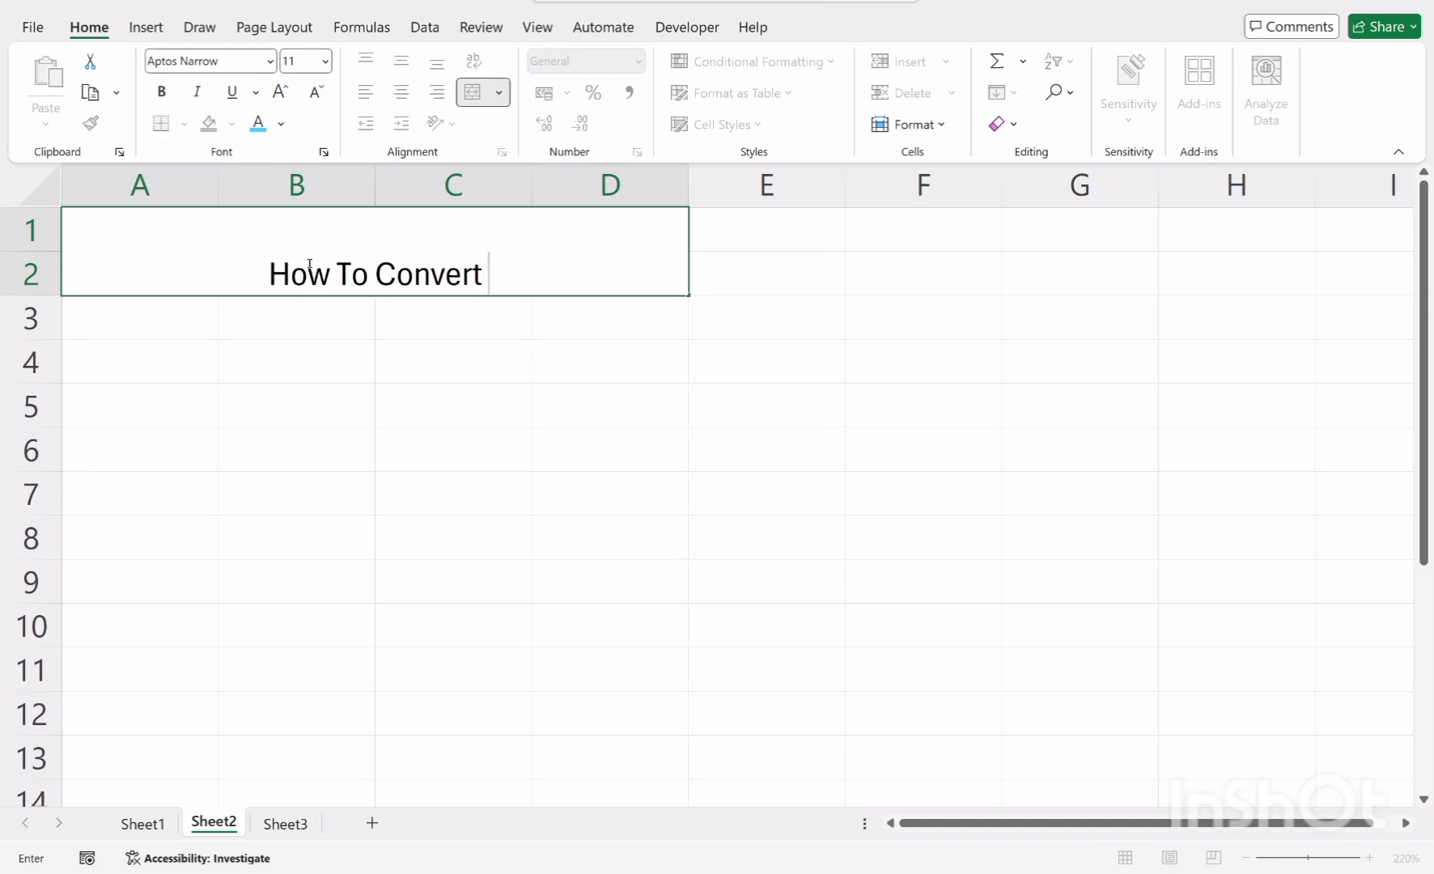
{"action": "type", "text": " Da"}
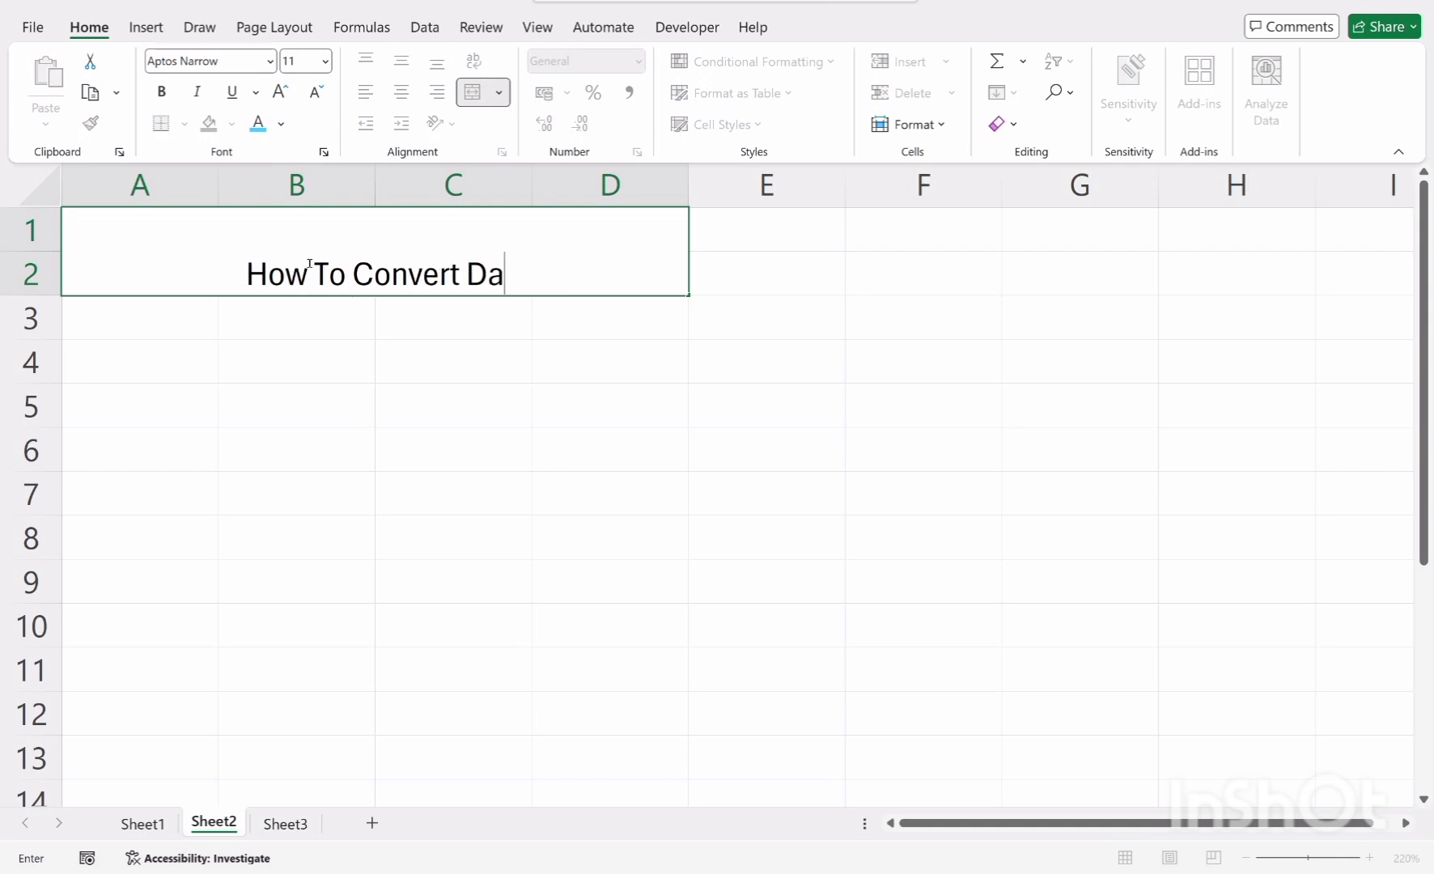
{"action": "type", "text": "te Of"}
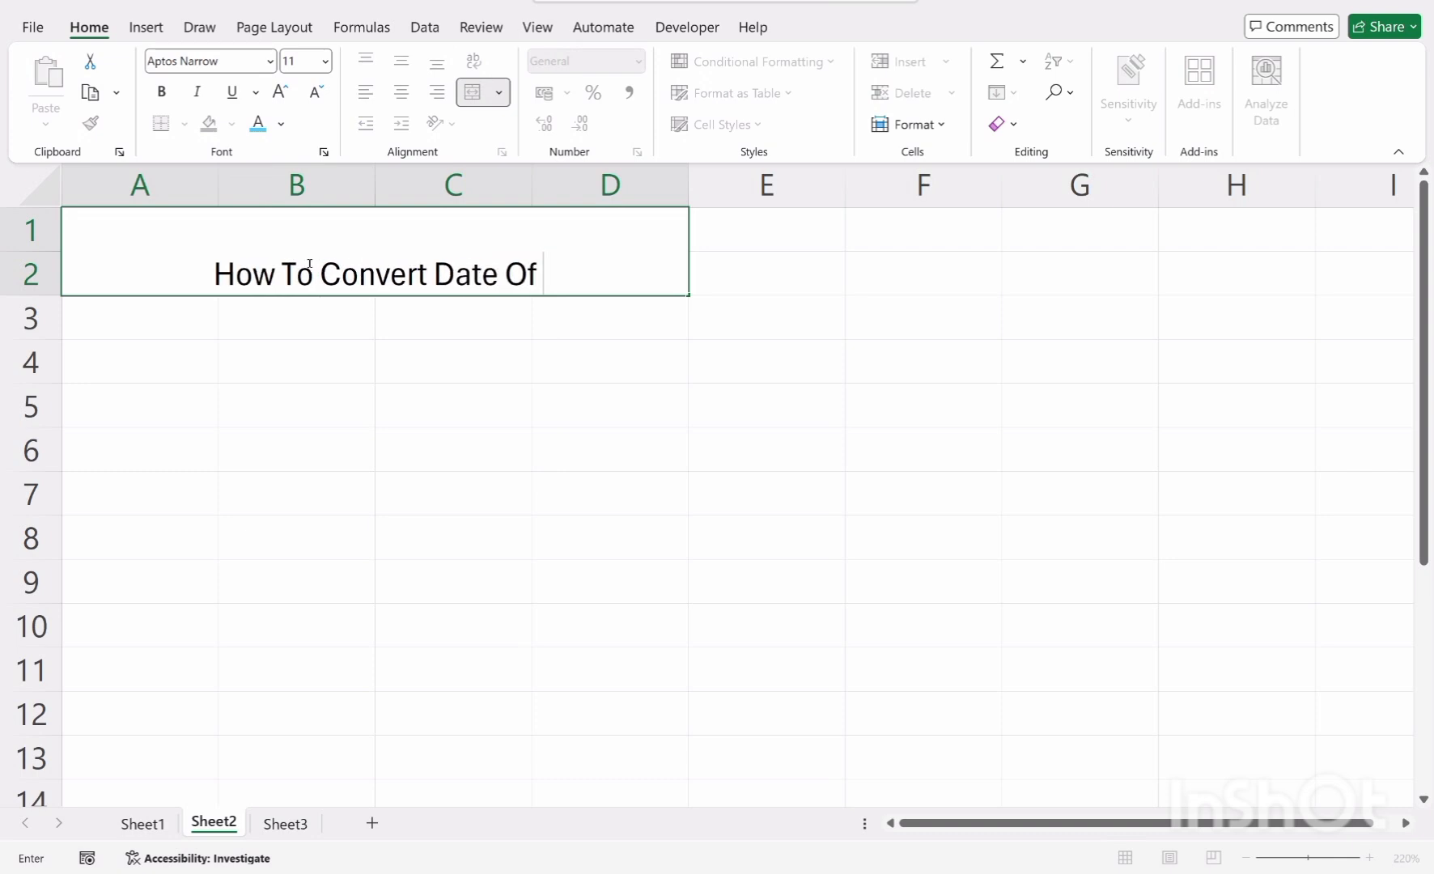
{"action": "type", "text": " Birth"}
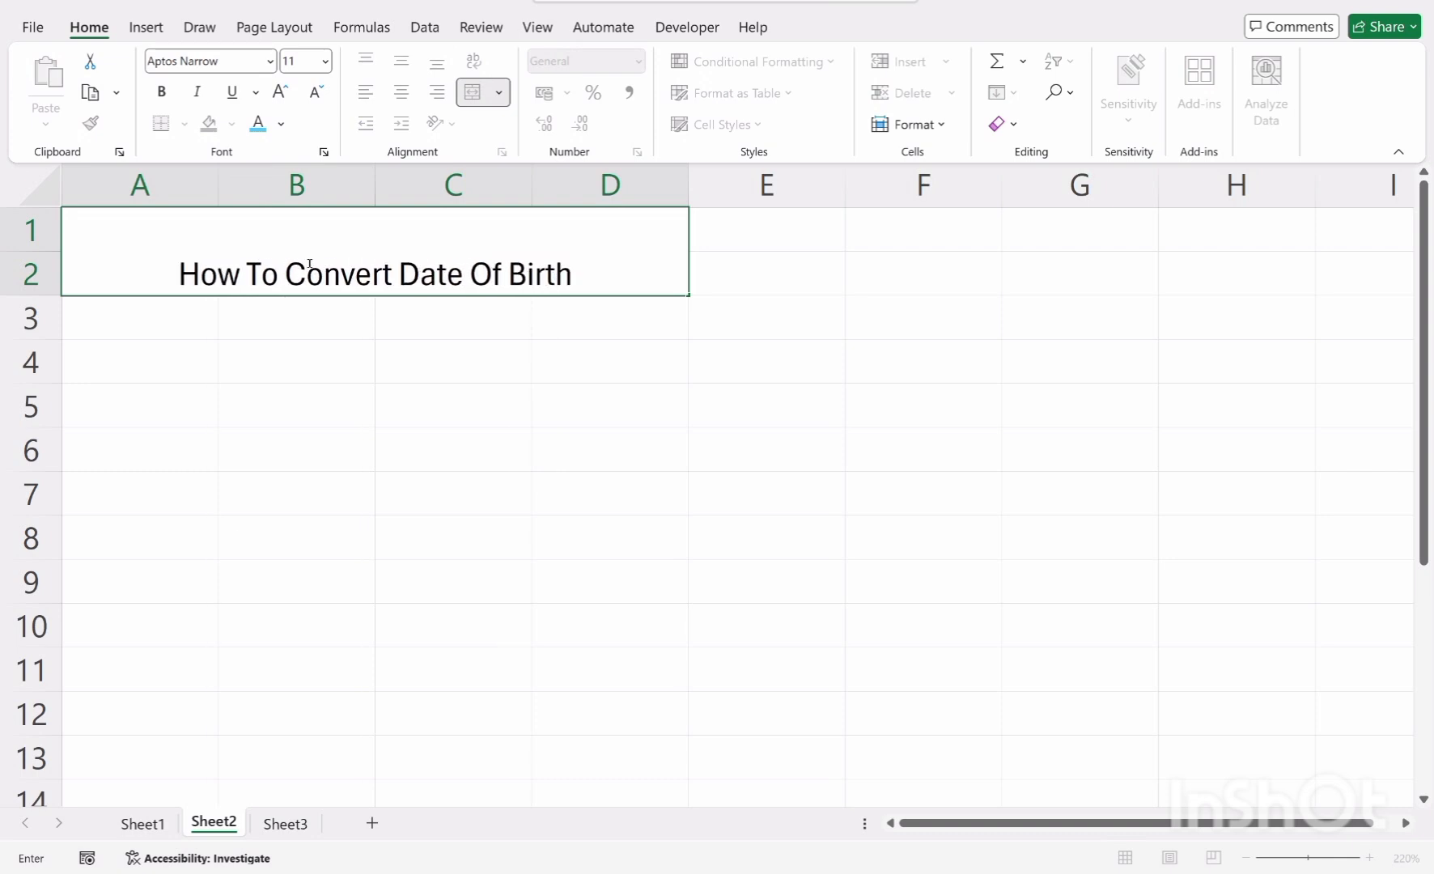
{"action": "type", "text": " Into"}
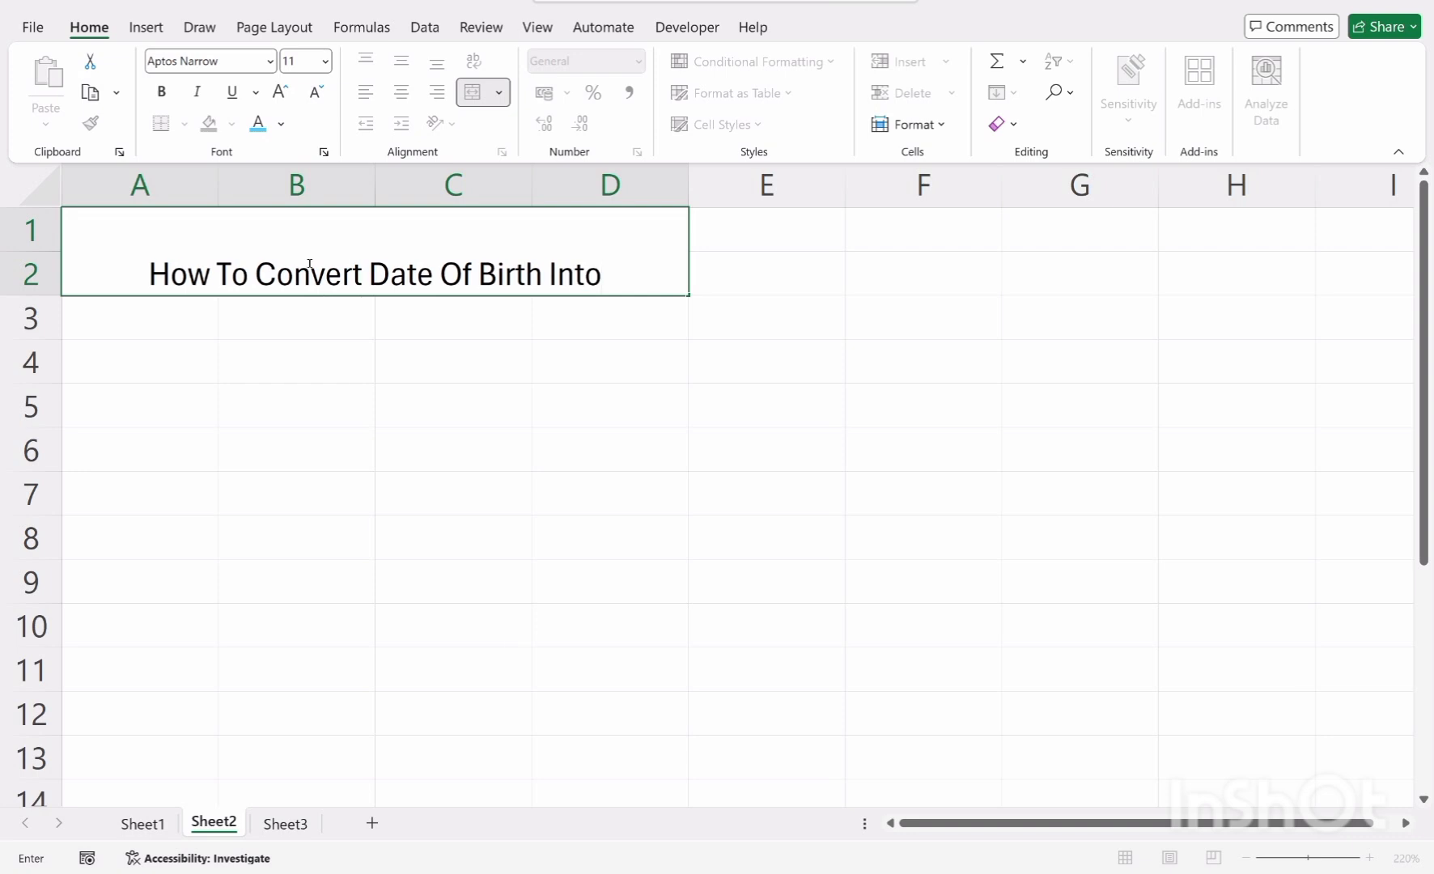
{"action": "type", "text": " Age"}
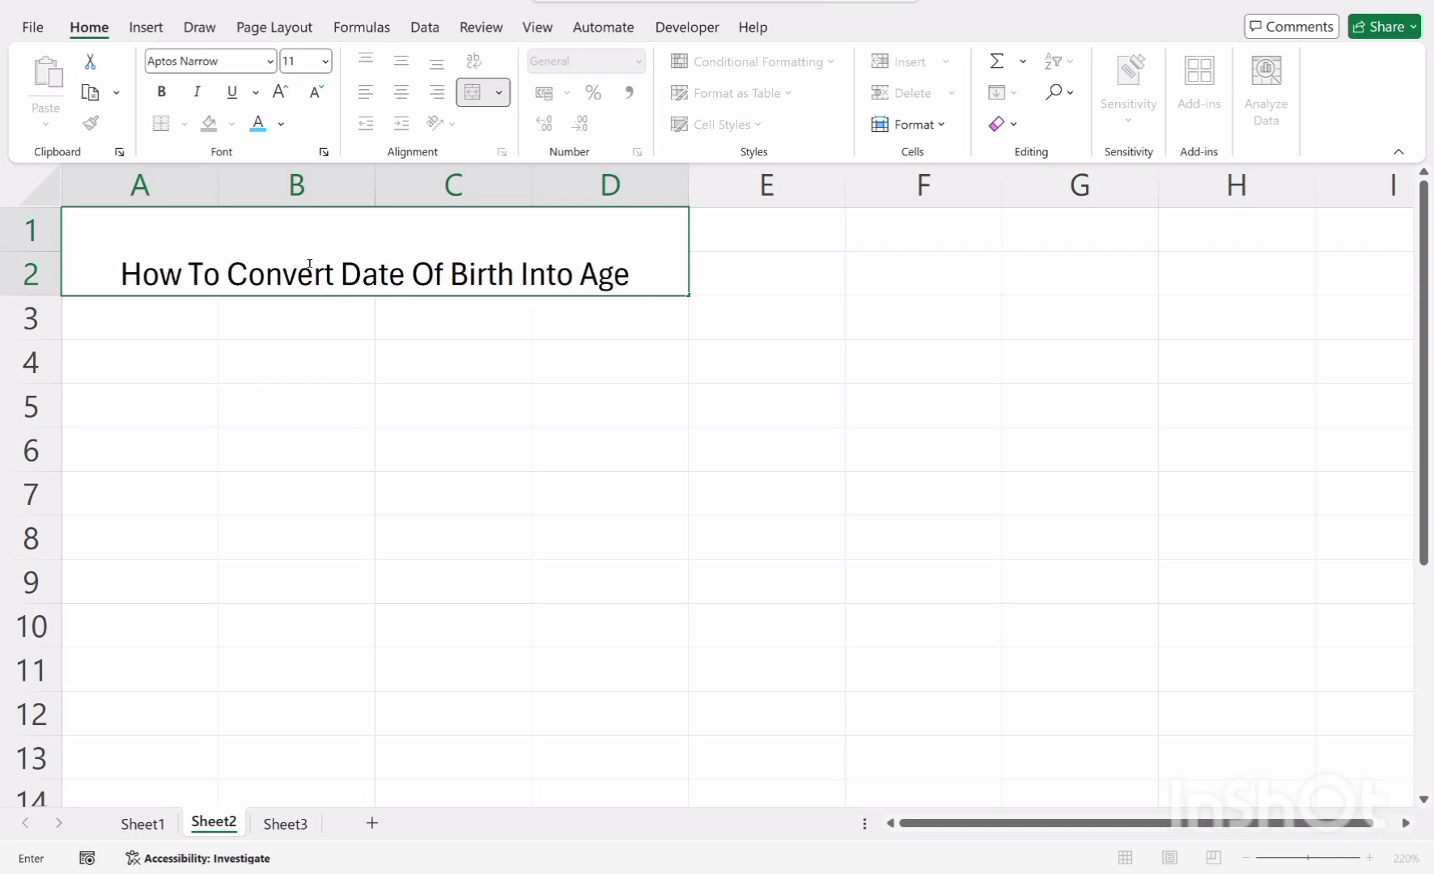
{"action": "left_click", "coordinate": [501, 500]}
Make the title bold and set its font to Academy Engraved LET
{"action": "left_click", "coordinate": [514, 270]}
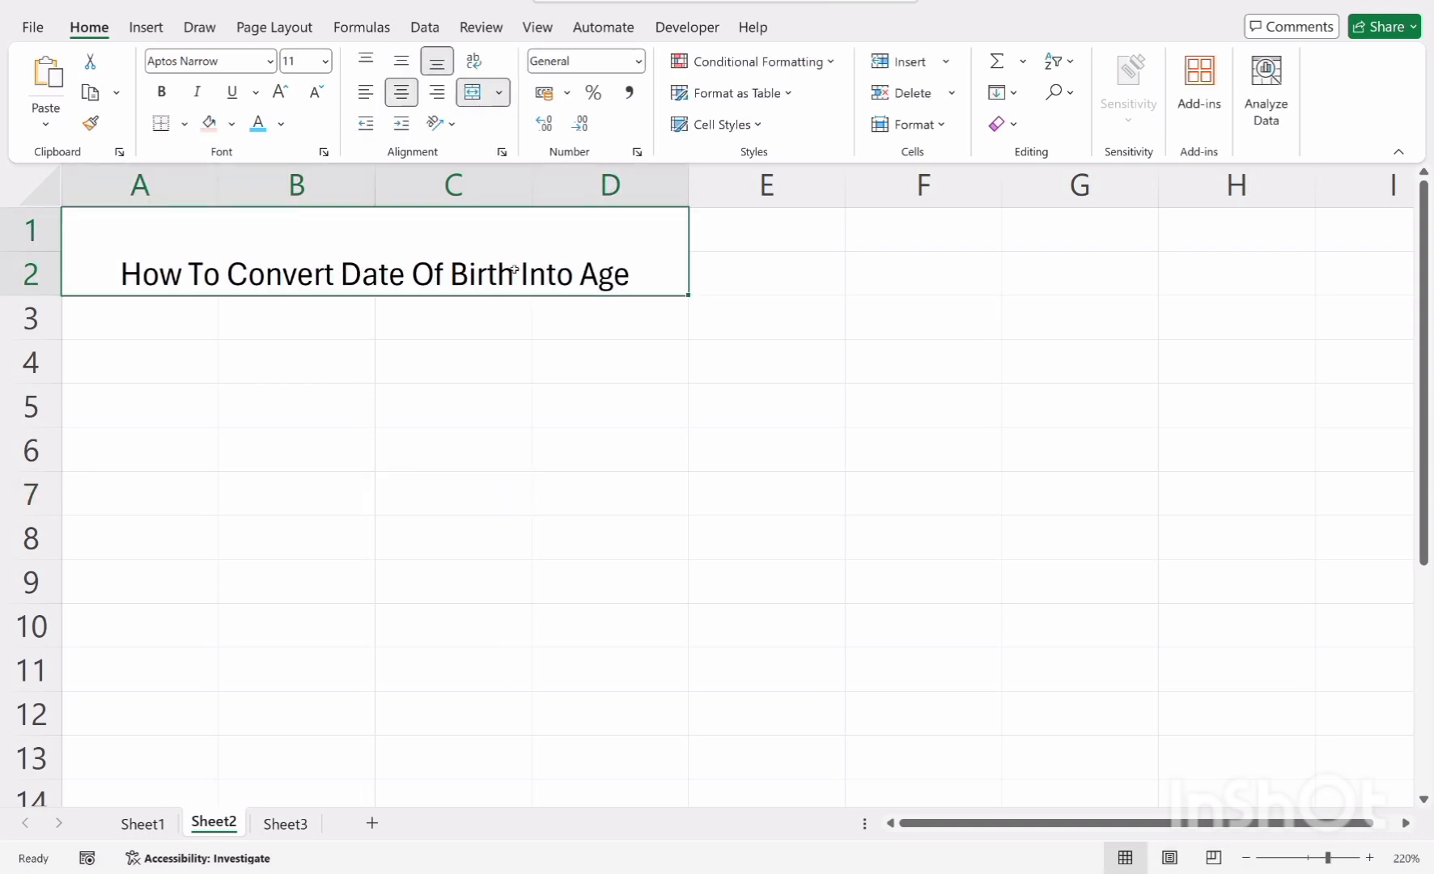
{"action": "double_click", "coordinate": [582, 283]}
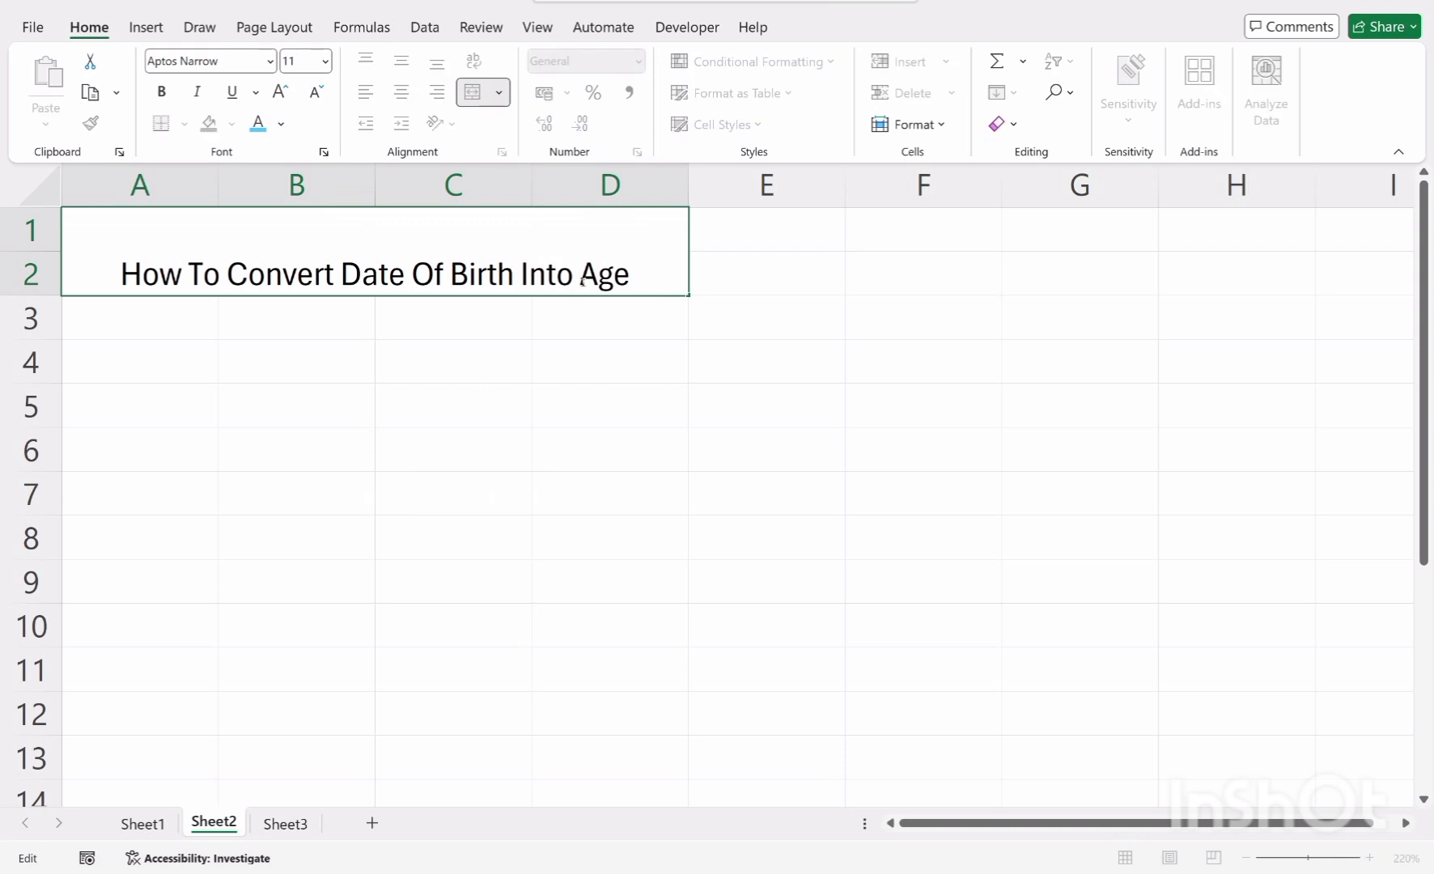
{"action": "left_click", "coordinate": [500, 421]}
{"action": "left_click", "coordinate": [486, 234]}
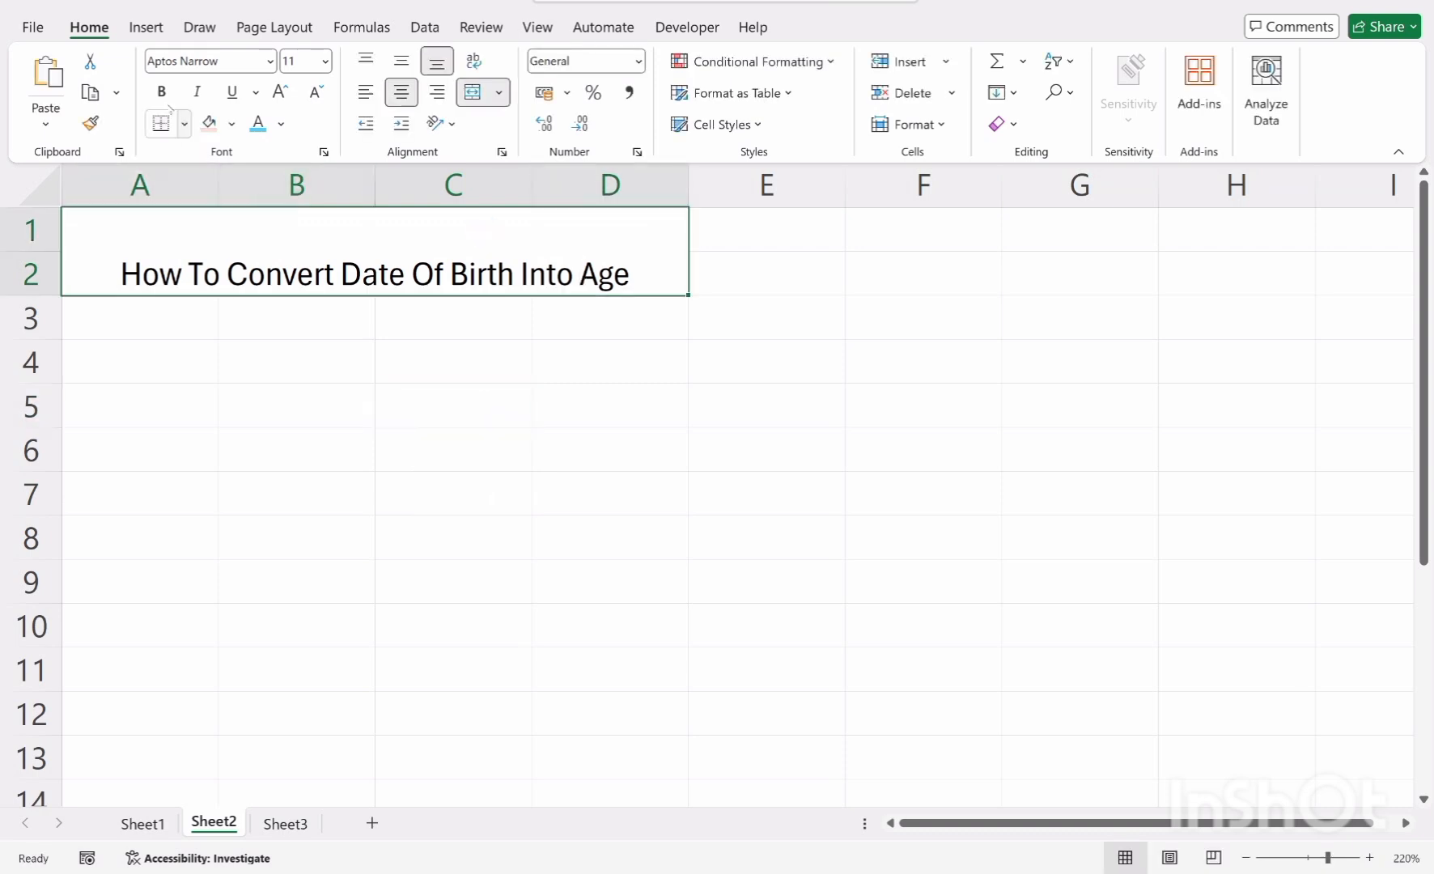
{"action": "left_click", "coordinate": [163, 92]}
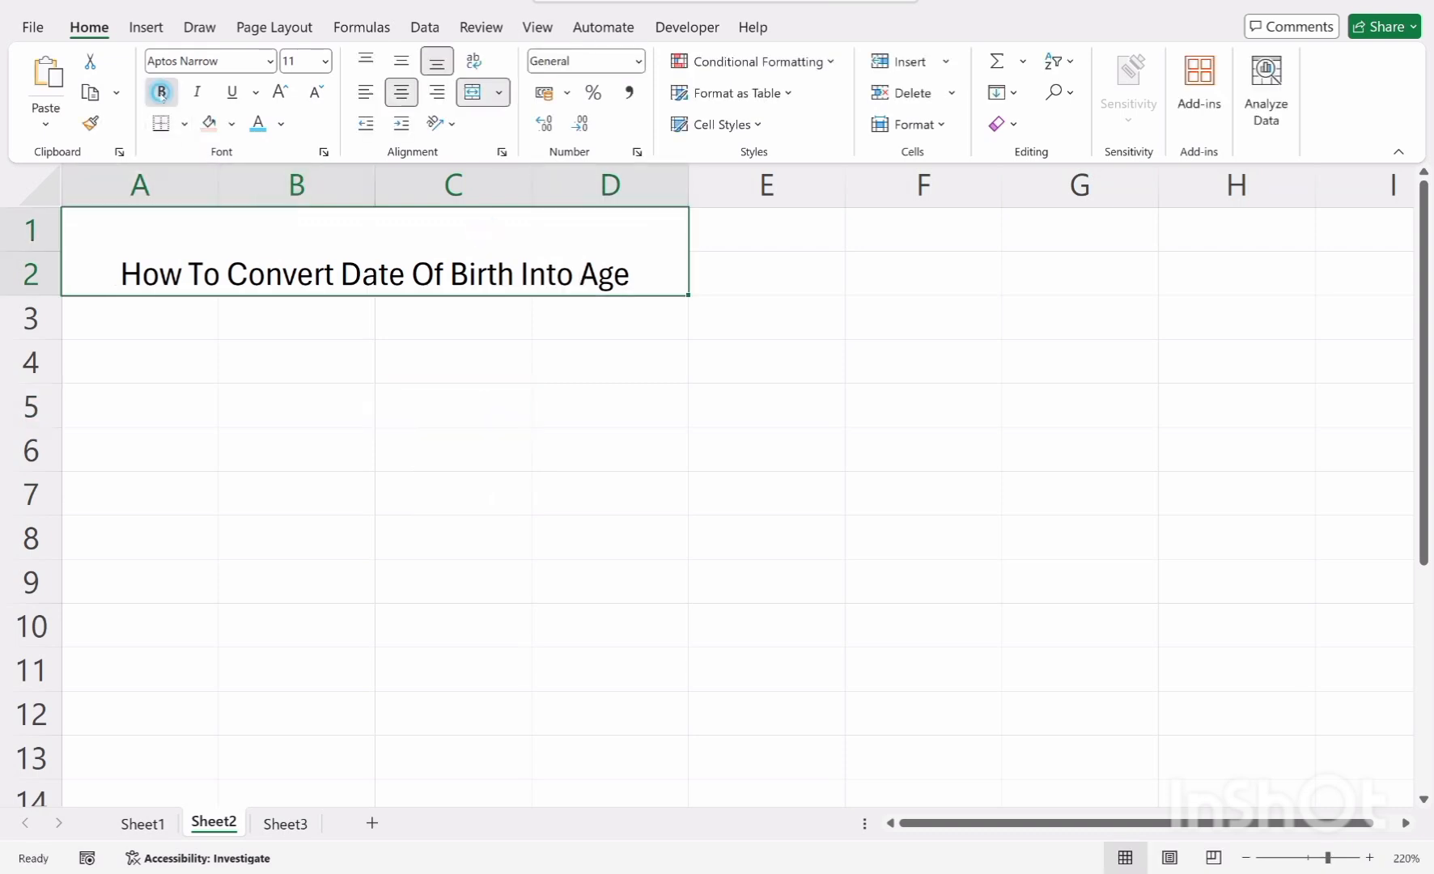
{"action": "left_click", "coordinate": [269, 61]}
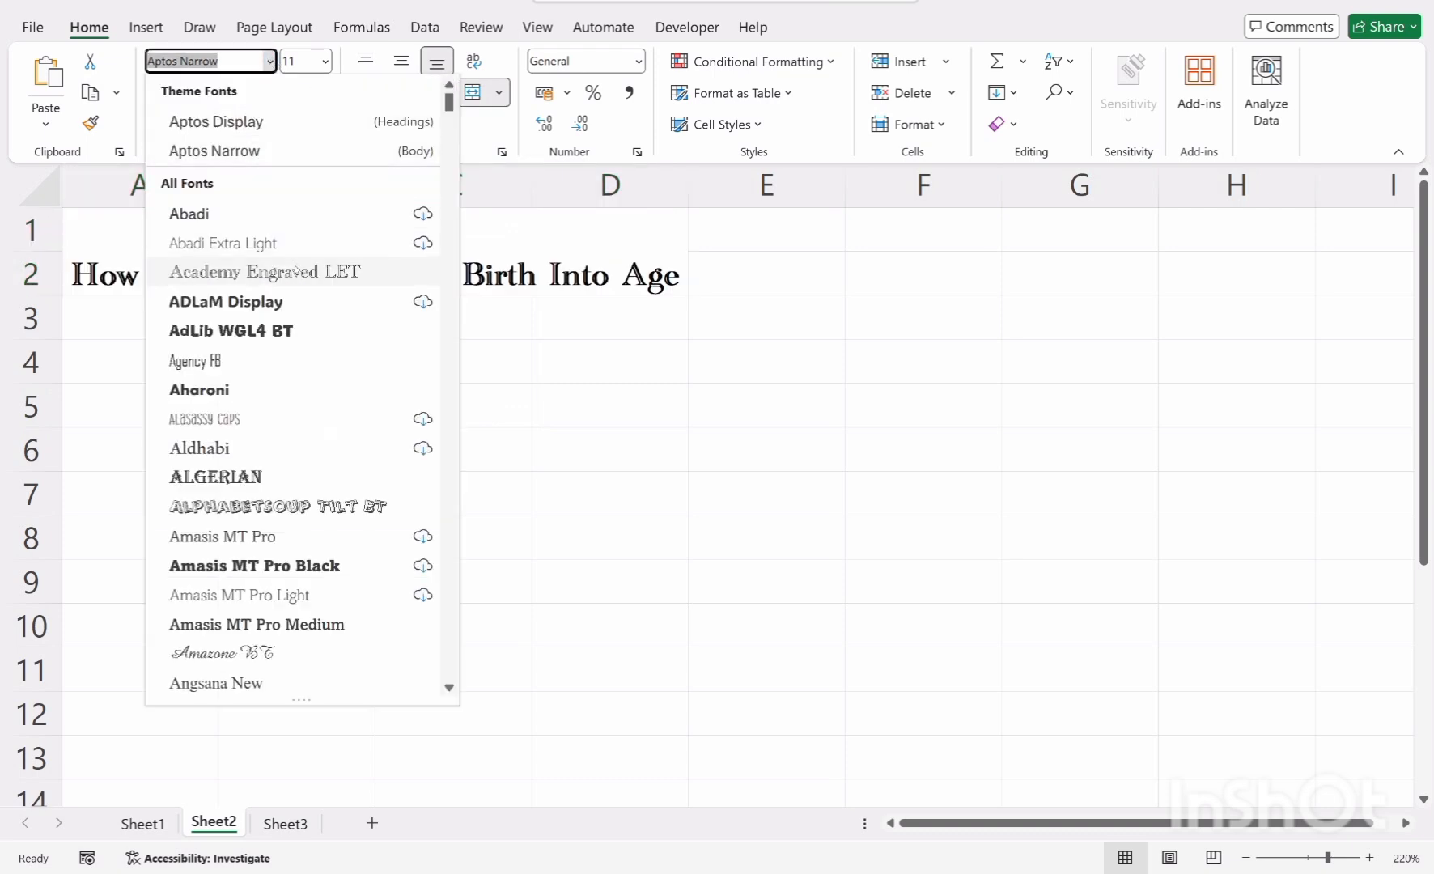
{"action": "left_click", "coordinate": [295, 271]}
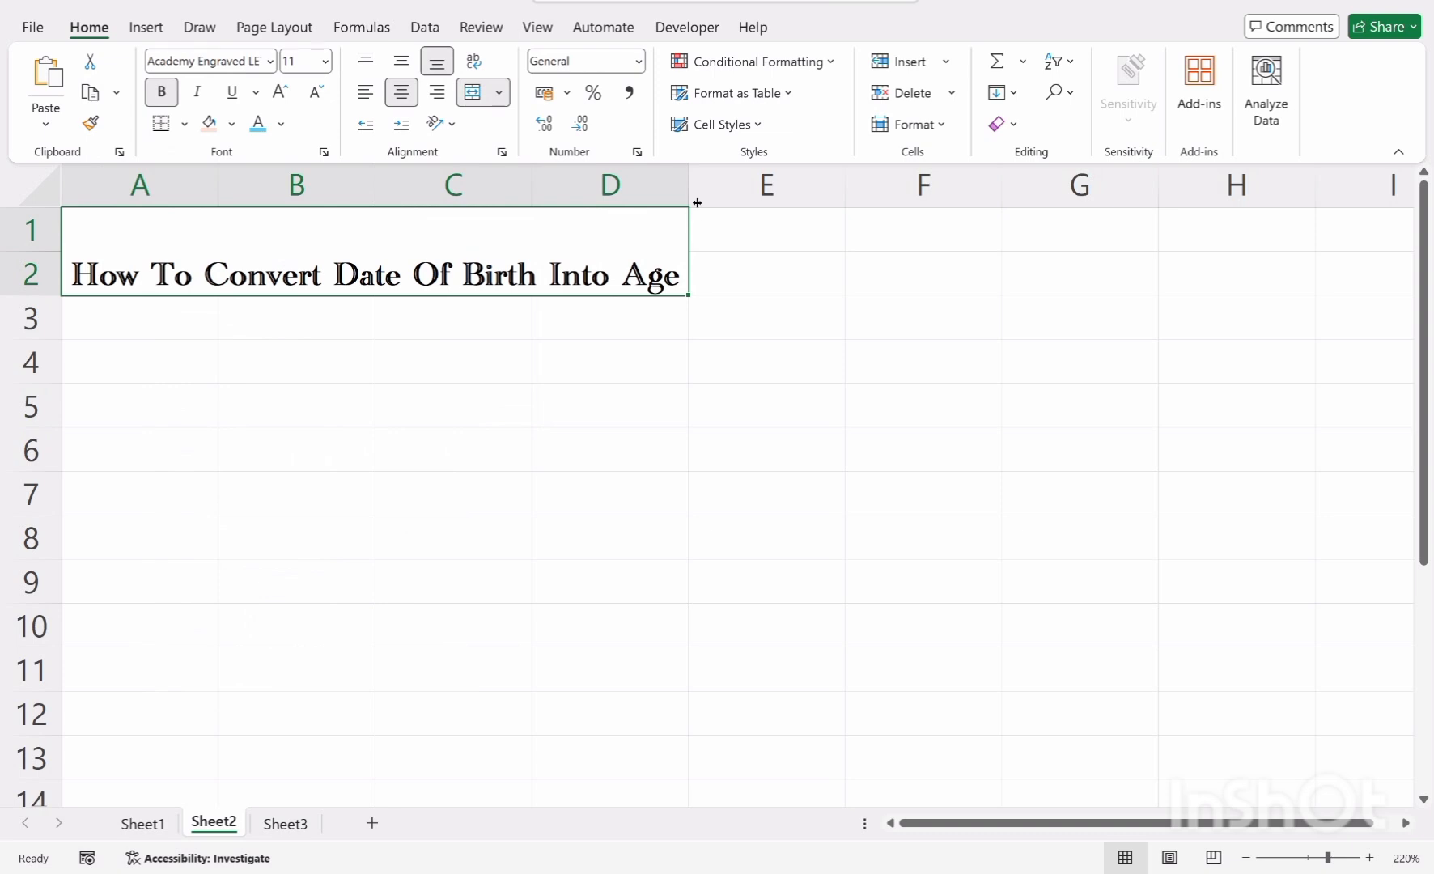
Widen column D slightly so the title fits
{"action": "left_click_drag", "start_coordinate": [690, 194], "coordinate": [721, 199]}
{"action": "left_click", "coordinate": [488, 427]}
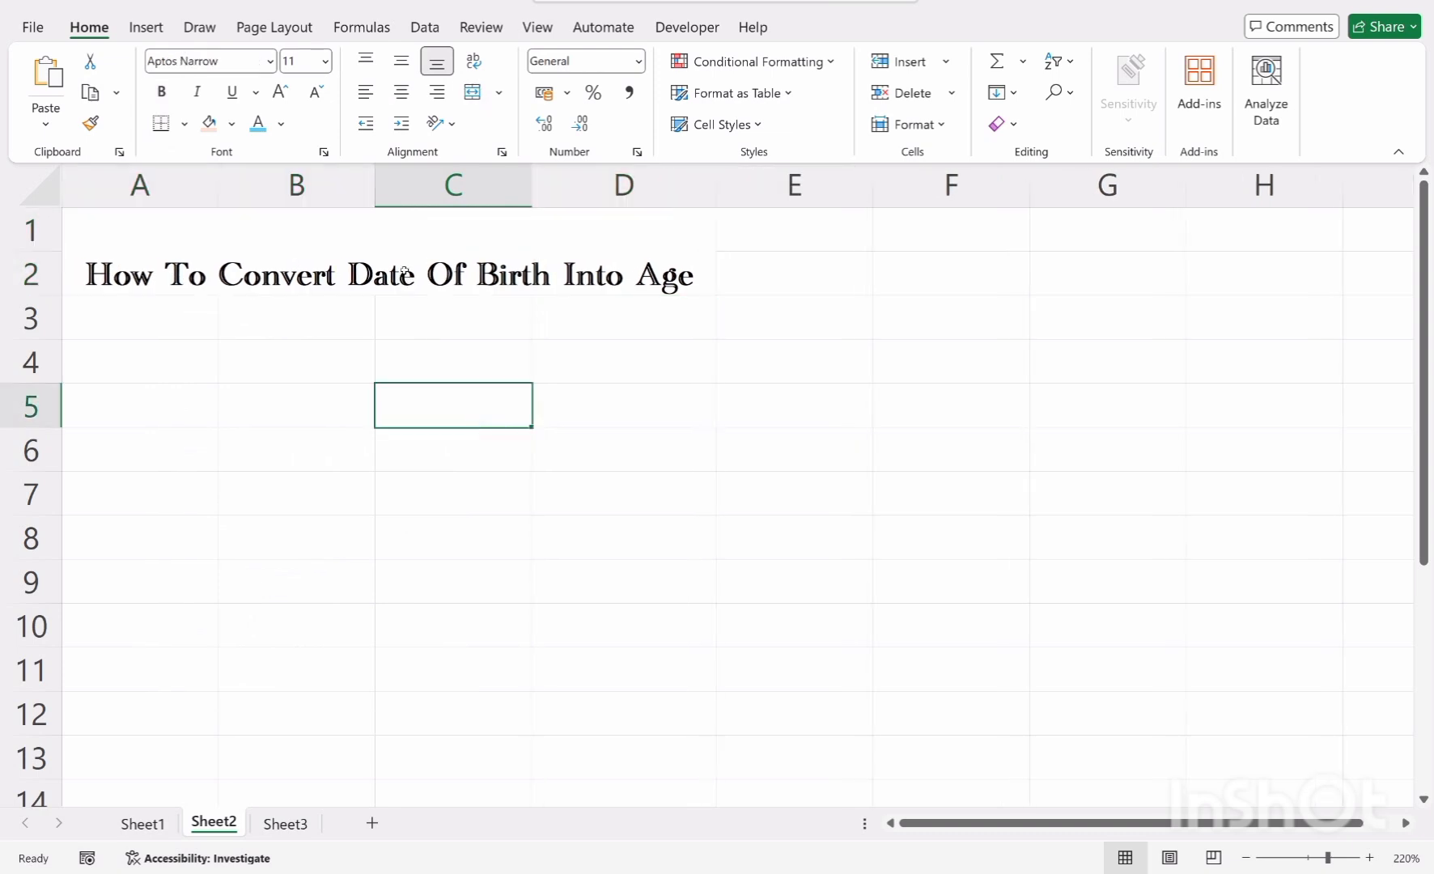
Align the title vertically to the middle of the merged cell
{"action": "left_click", "coordinate": [405, 270]}
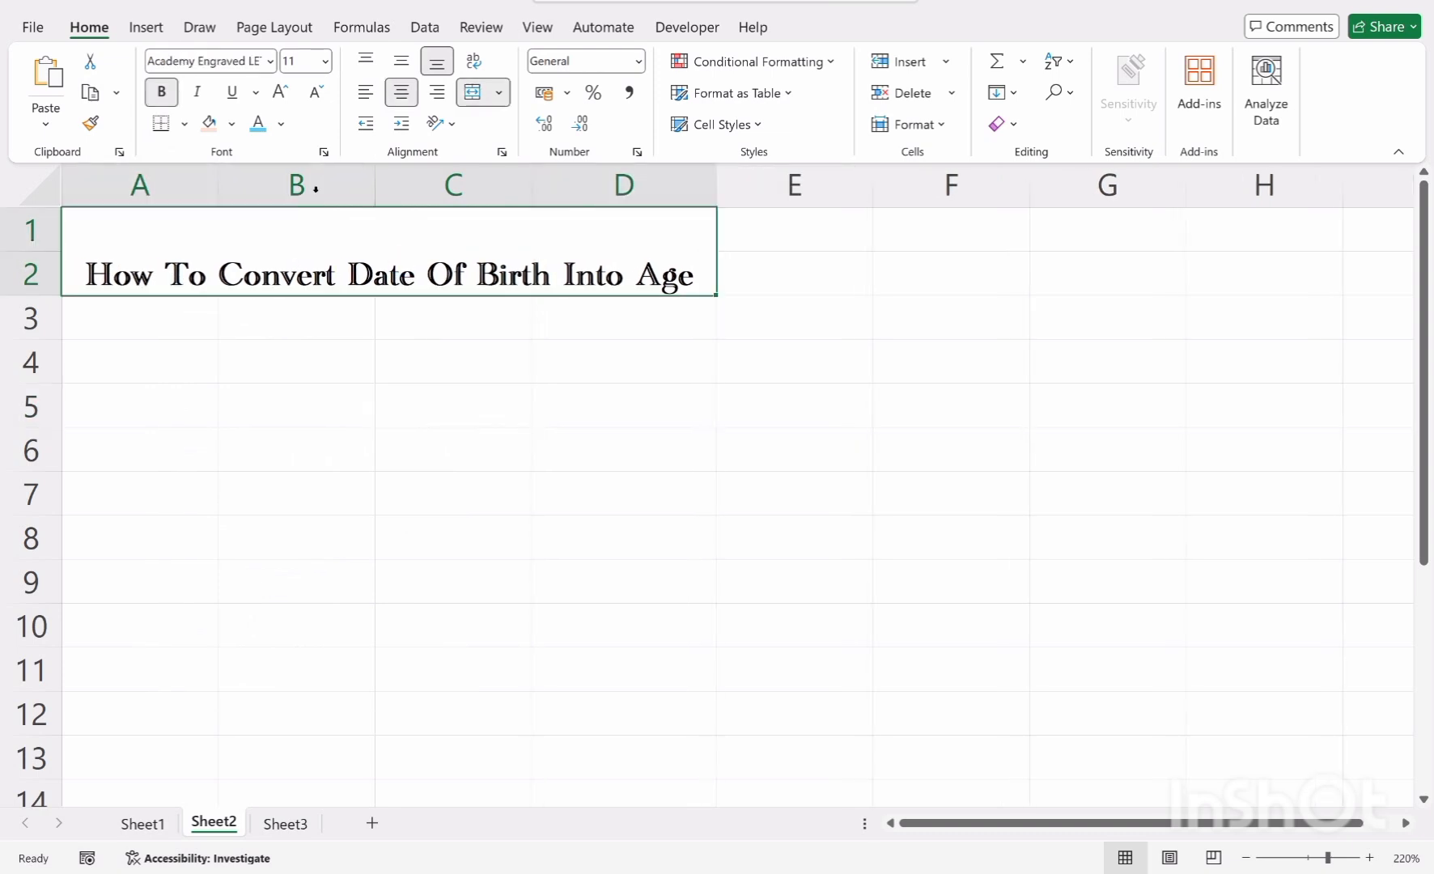
{"action": "left_click", "coordinate": [401, 60]}
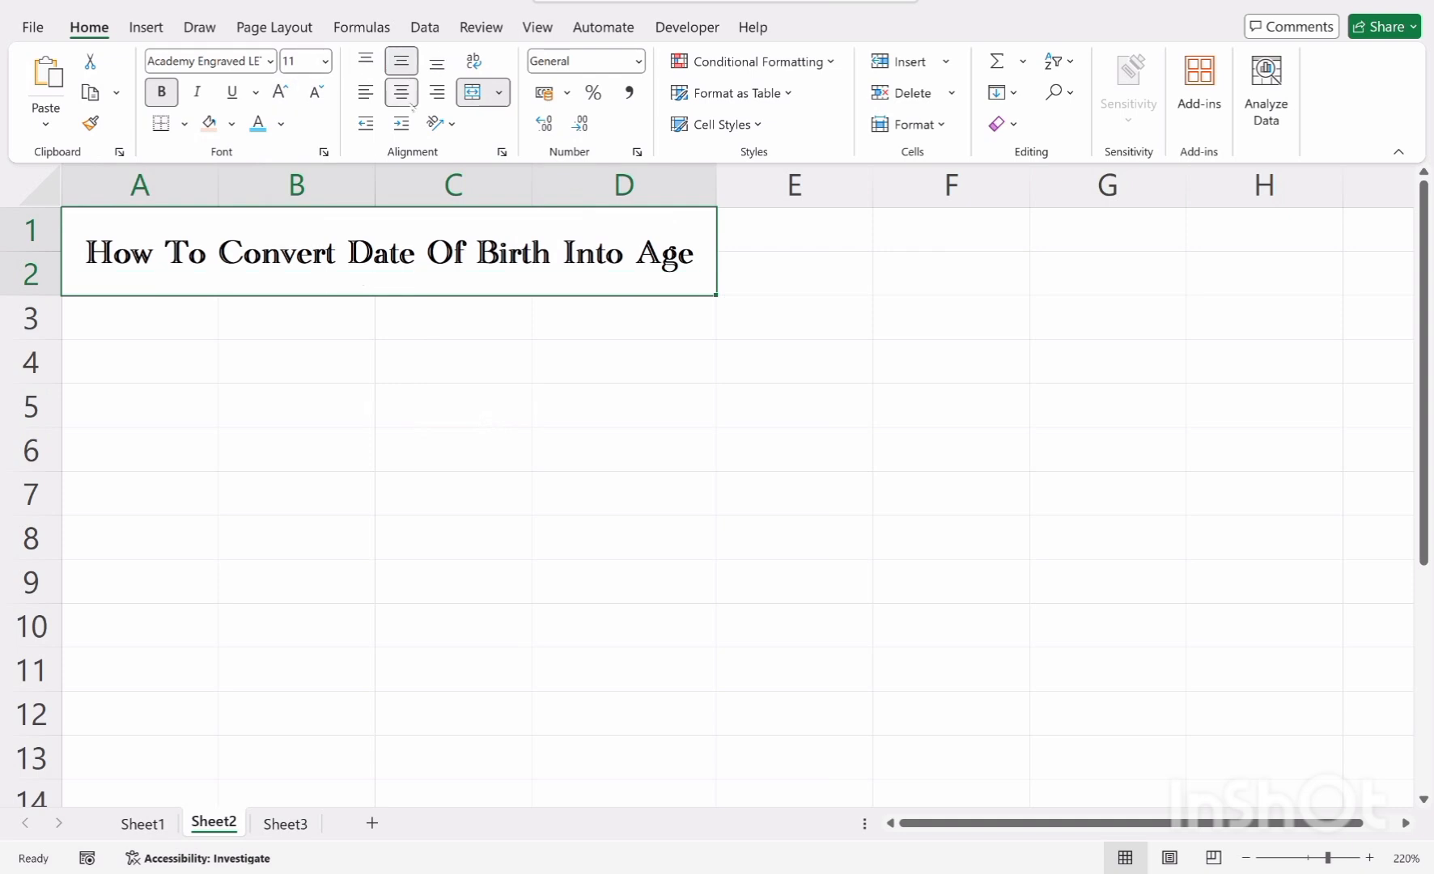
{"action": "left_click", "coordinate": [162, 92]}
{"action": "left_click", "coordinate": [162, 91]}
Color the title text Green, Accent 6, Darker 25%
{"action": "left_click", "coordinate": [281, 124]}
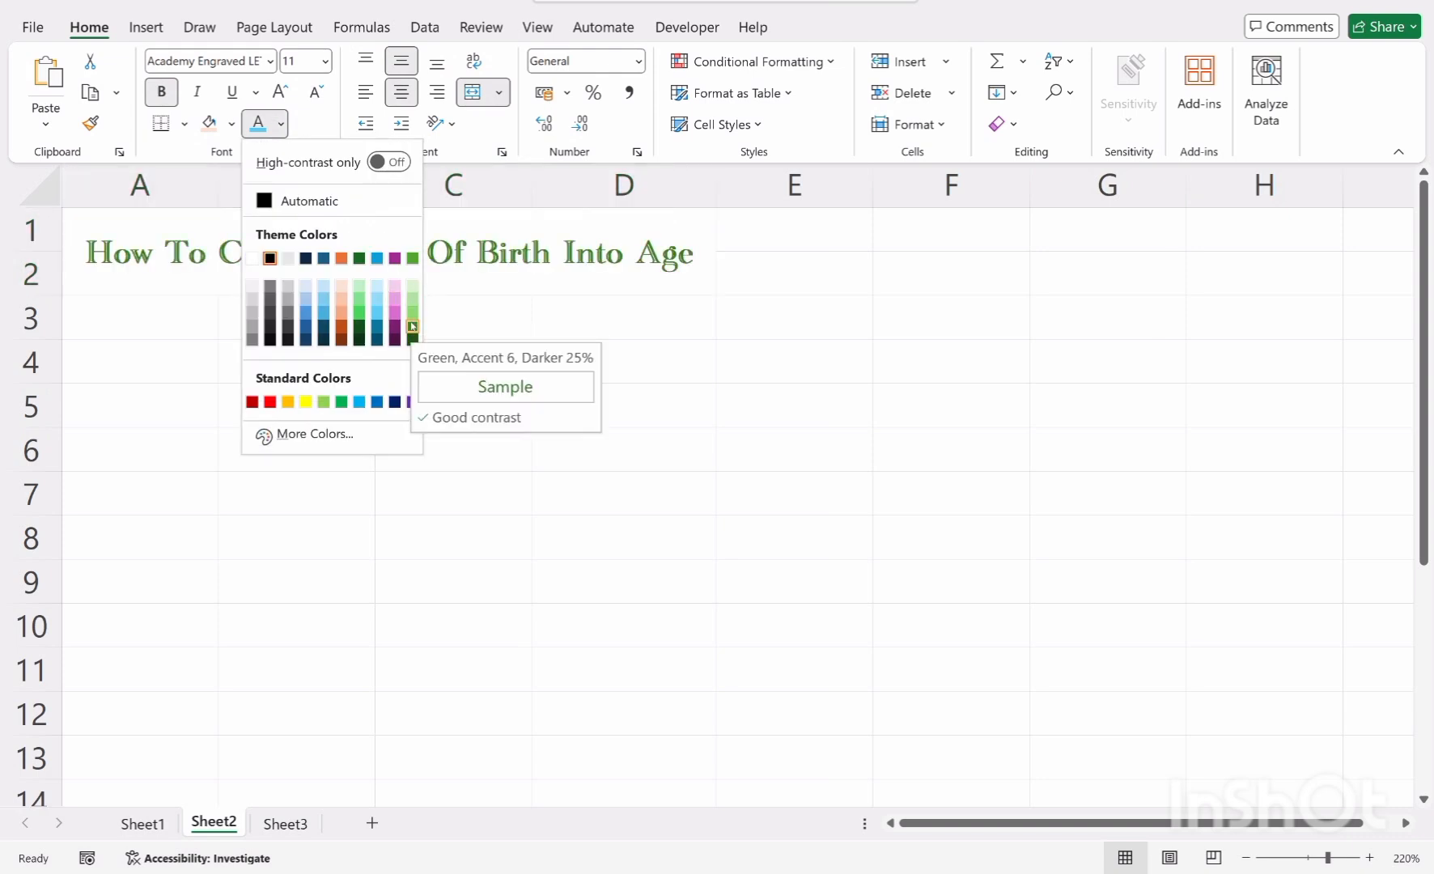
{"action": "left_click", "coordinate": [414, 327]}
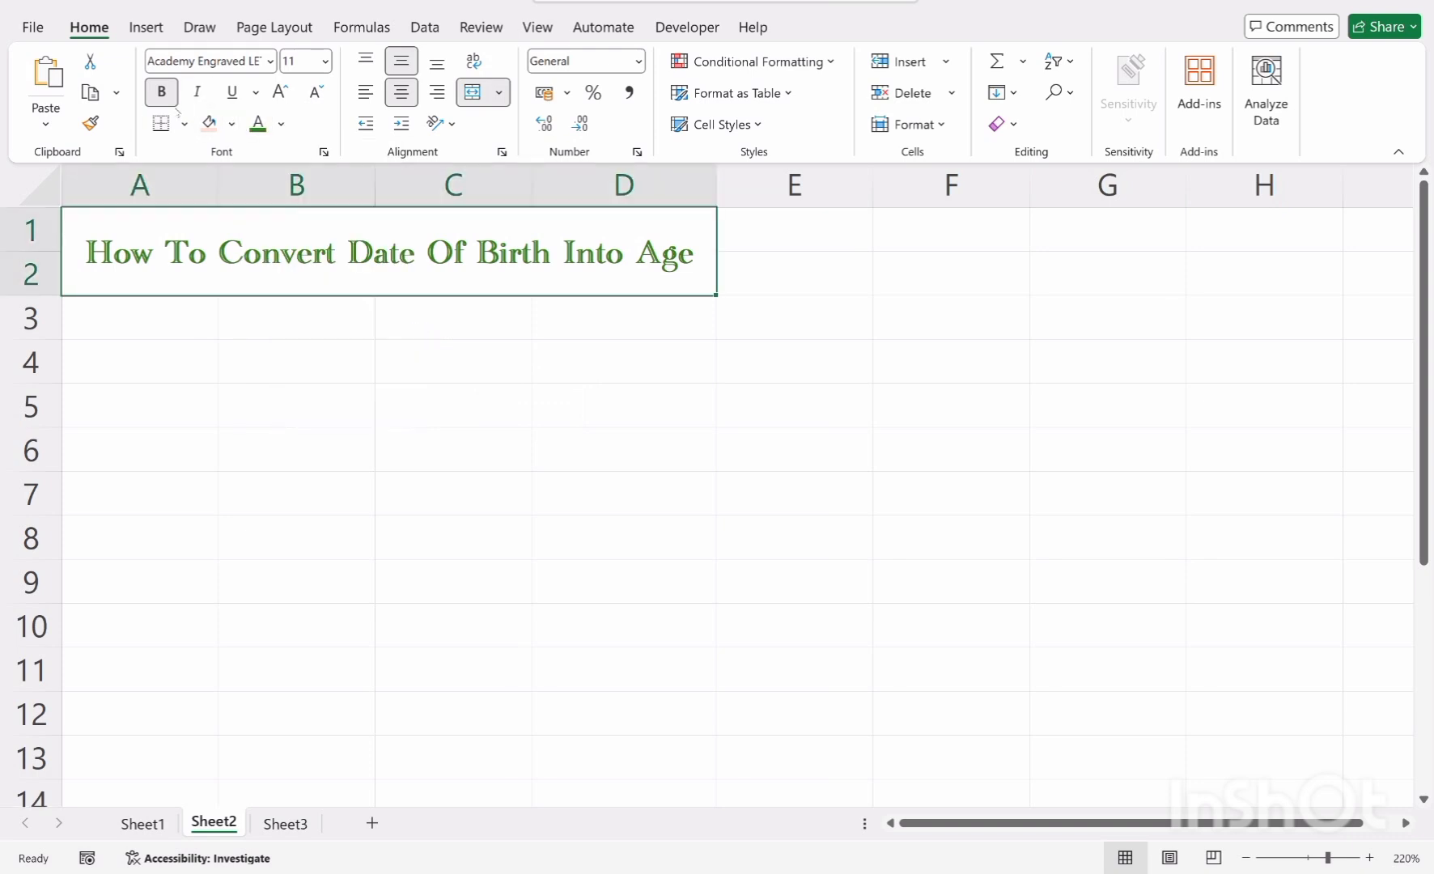
Fill the merged title cell with black
{"action": "left_click", "coordinate": [231, 123]}
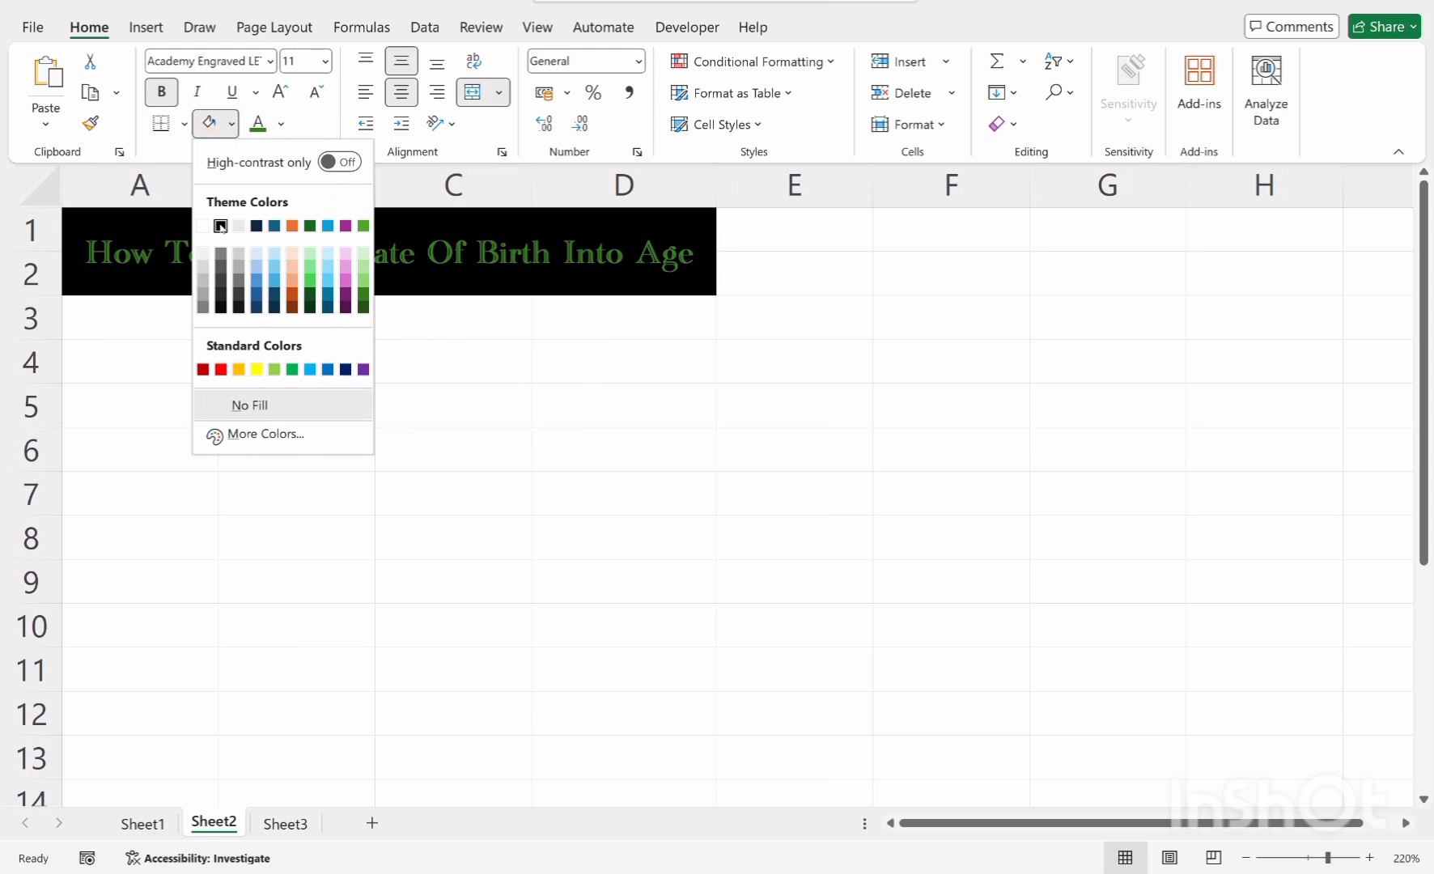
{"action": "left_click", "coordinate": [220, 226]}
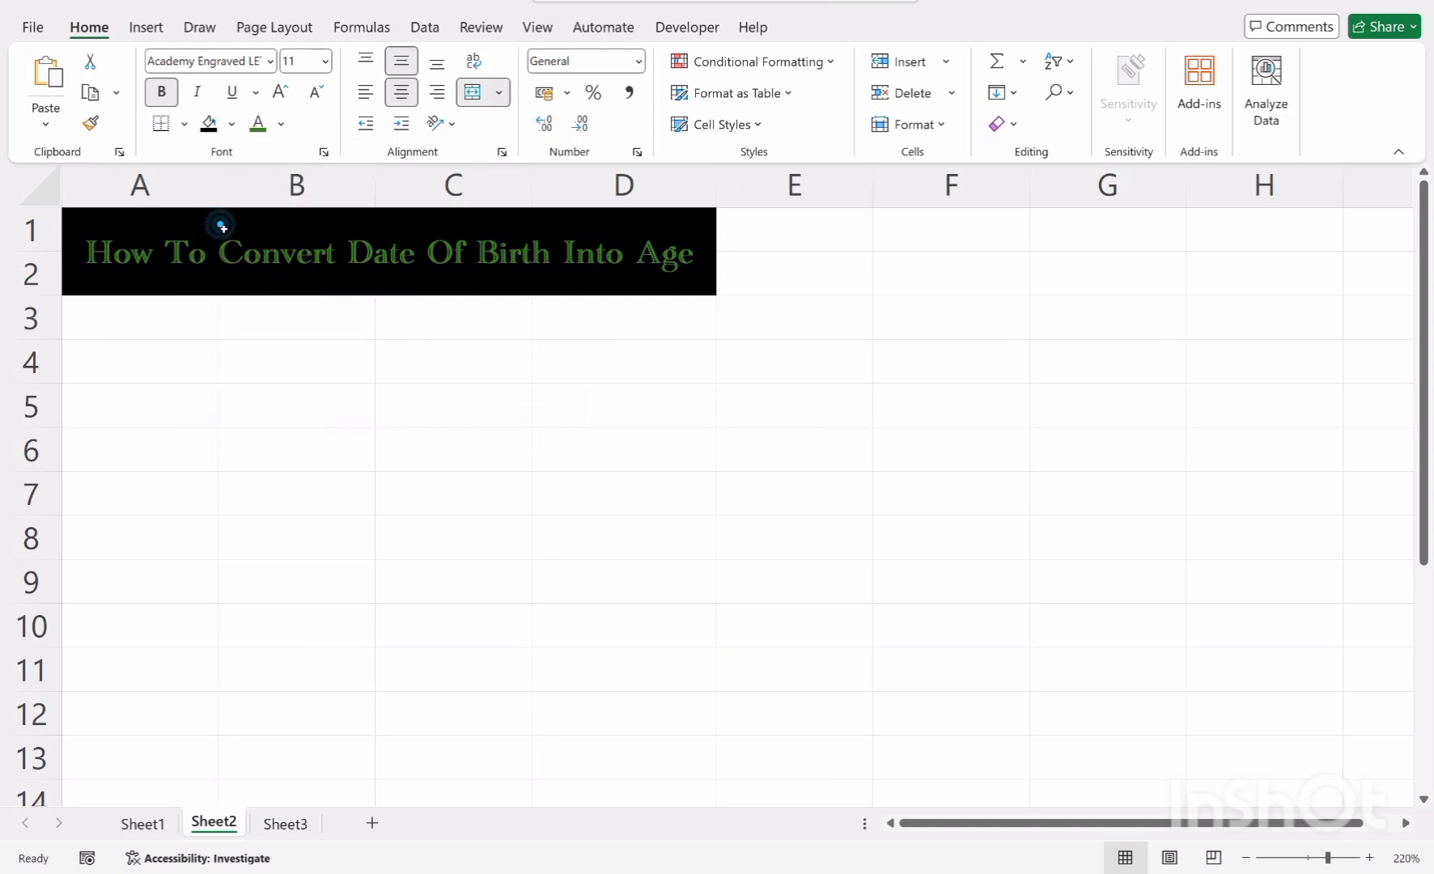
Set the title's font color to Green, Accent 6, Lighter 60%
{"action": "left_click", "coordinate": [280, 125]}
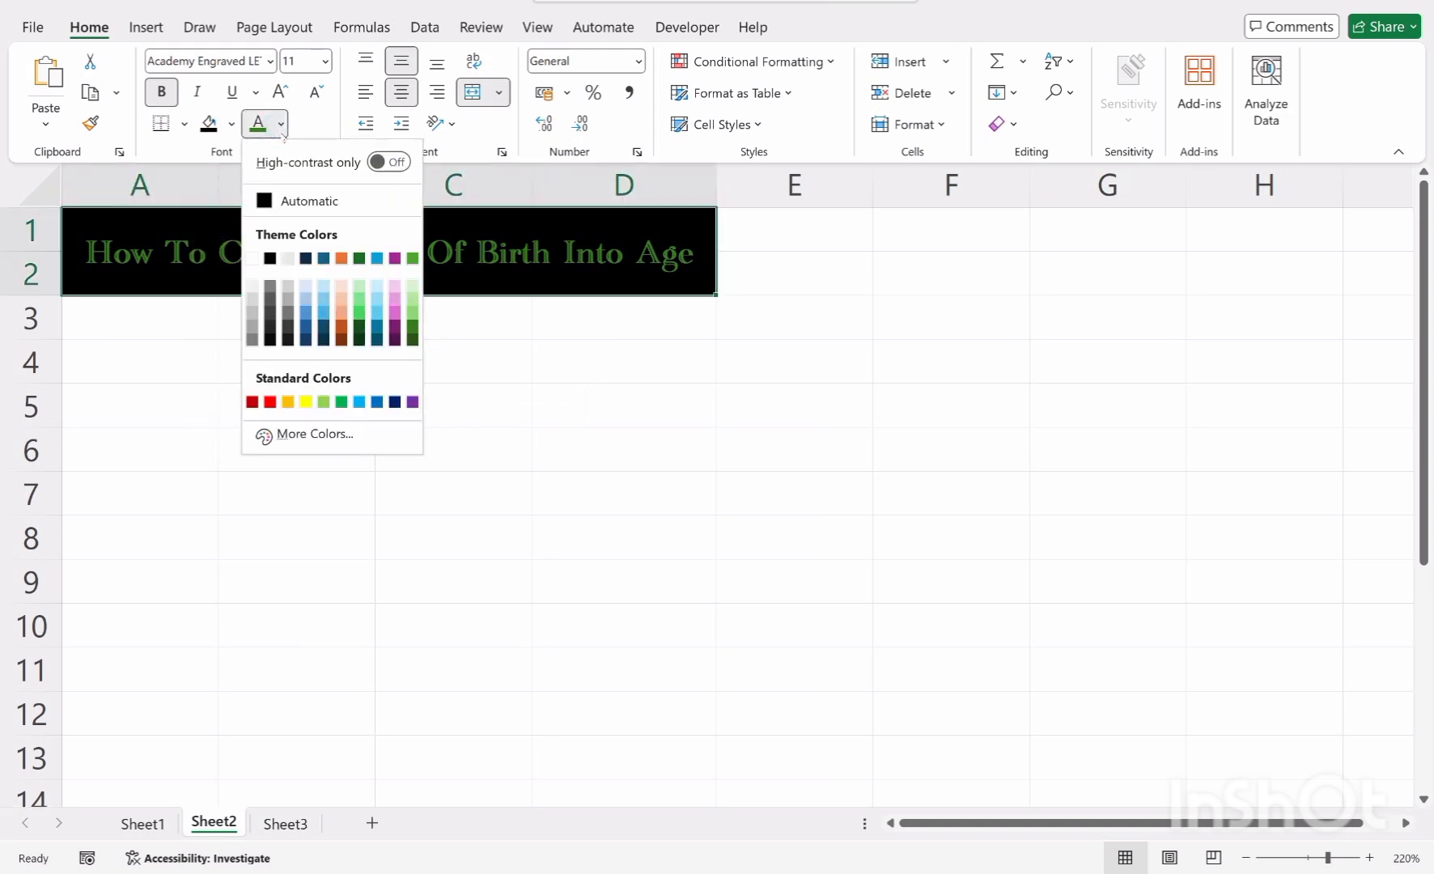
{"action": "left_click", "coordinate": [412, 299]}
{"action": "left_click", "coordinate": [416, 391]}
Merge and center A3:B4 and C3:D4 as two separate header cells
{"action": "left_click_drag", "start_coordinate": [191, 314], "coordinate": [242, 358]}
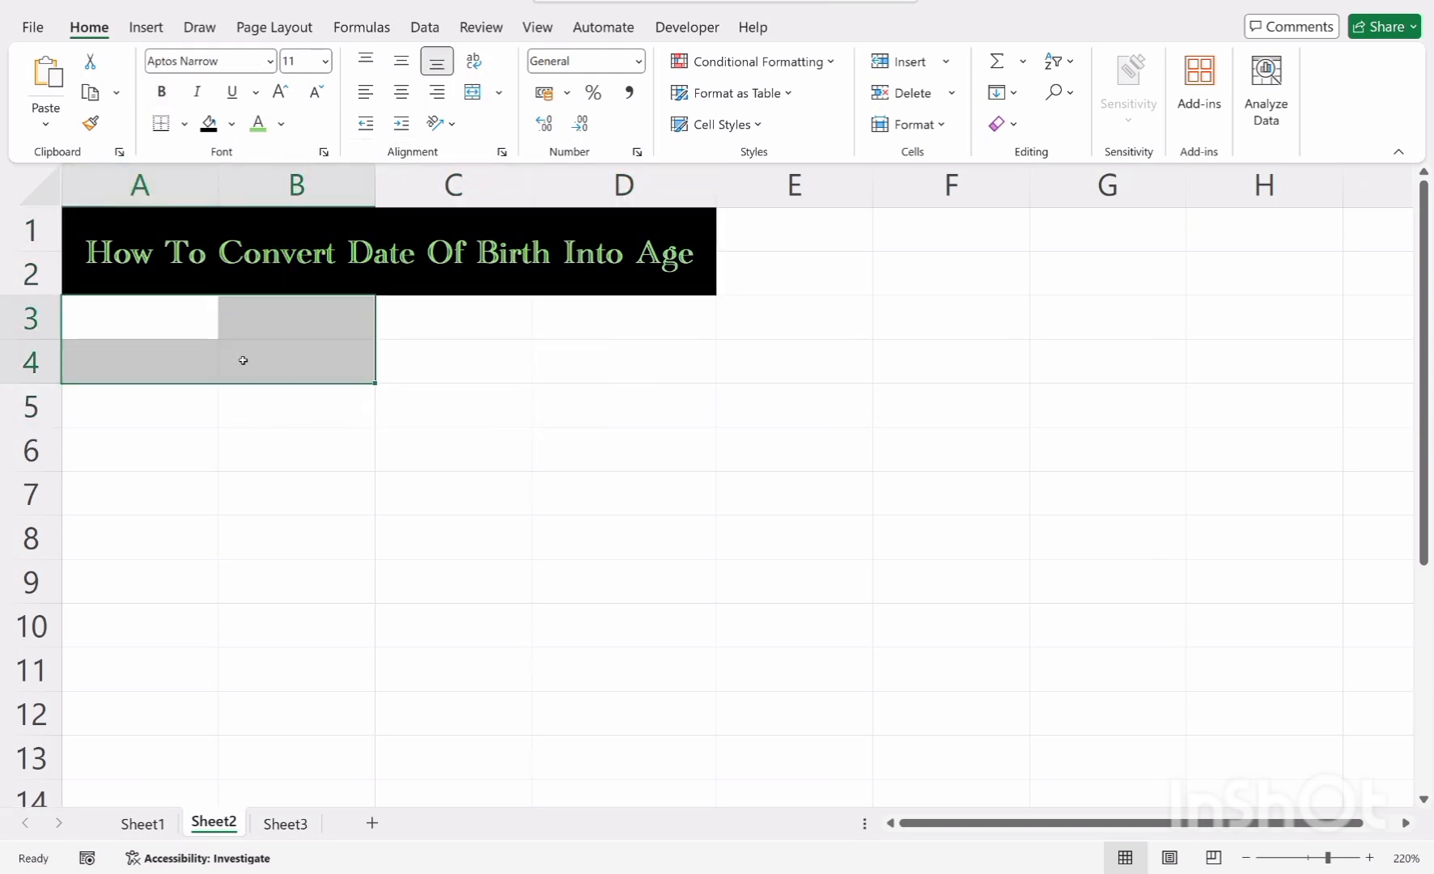
{"action": "left_click", "coordinate": [473, 92]}
{"action": "left_click_drag", "start_coordinate": [504, 331], "coordinate": [647, 365]}
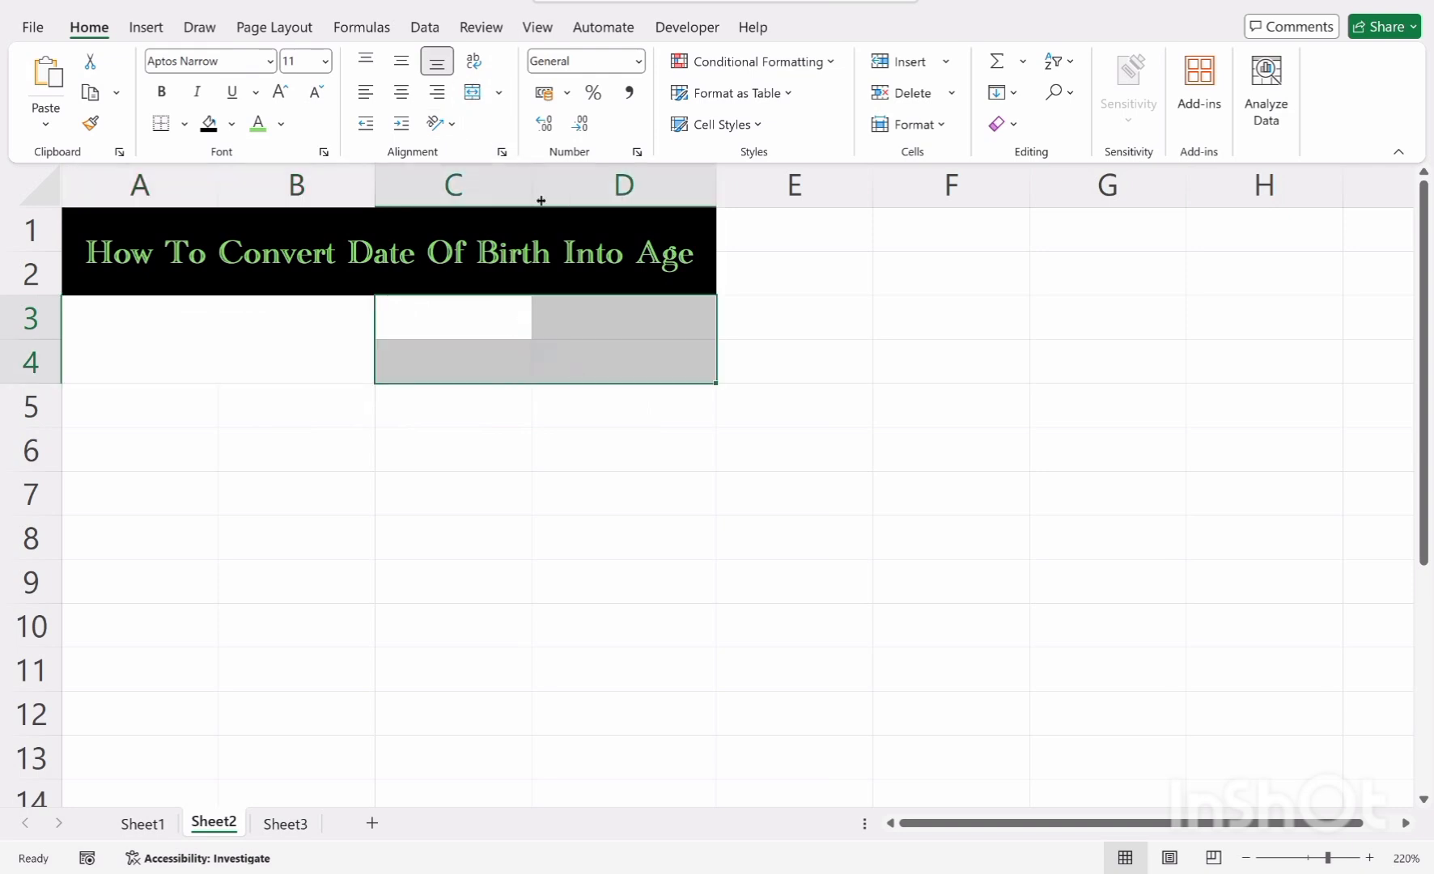
{"action": "left_click", "coordinate": [473, 91]}
Fill both merged header cells A3:B4 and C3:D4 with black
{"action": "left_click", "coordinate": [327, 355]}
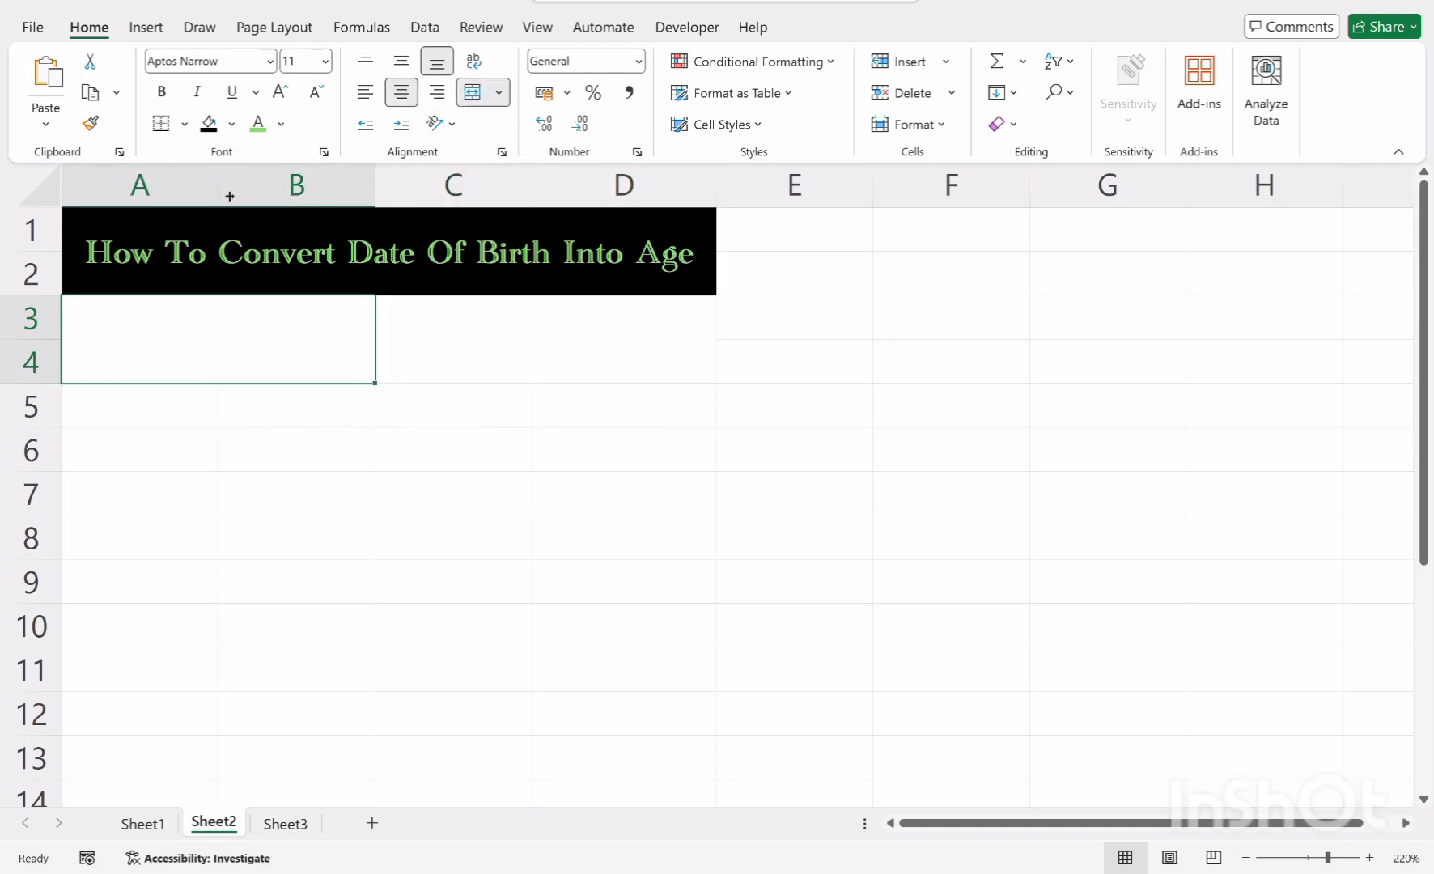
{"action": "left_click", "coordinate": [218, 130]}
{"action": "left_click", "coordinate": [431, 302]}
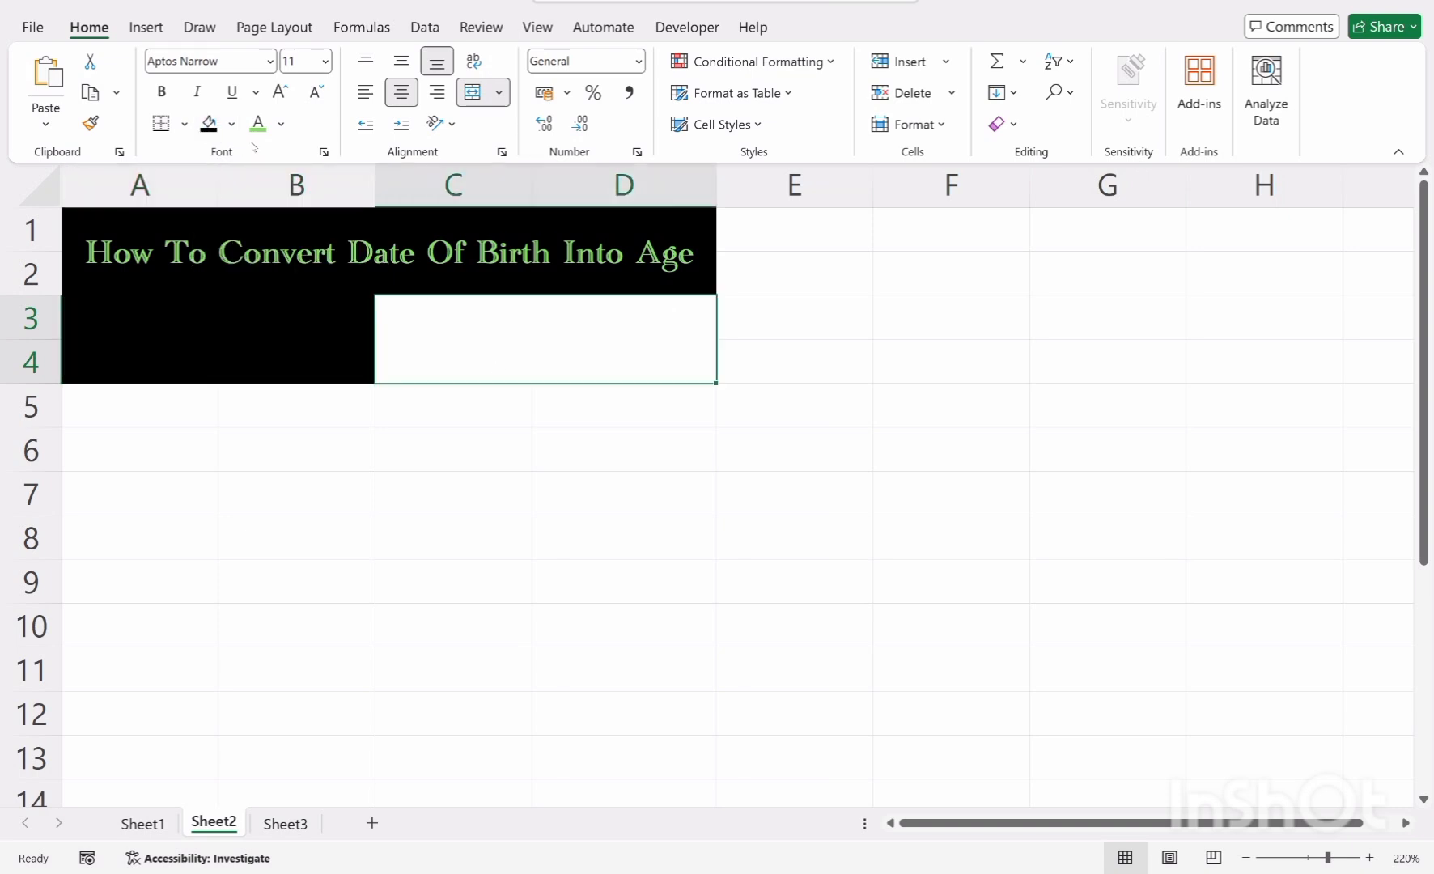
{"action": "left_click", "coordinate": [209, 123]}
Enter "Date Of Birth" in the A3 header and color the text light green
{"action": "double_click", "coordinate": [312, 349]}
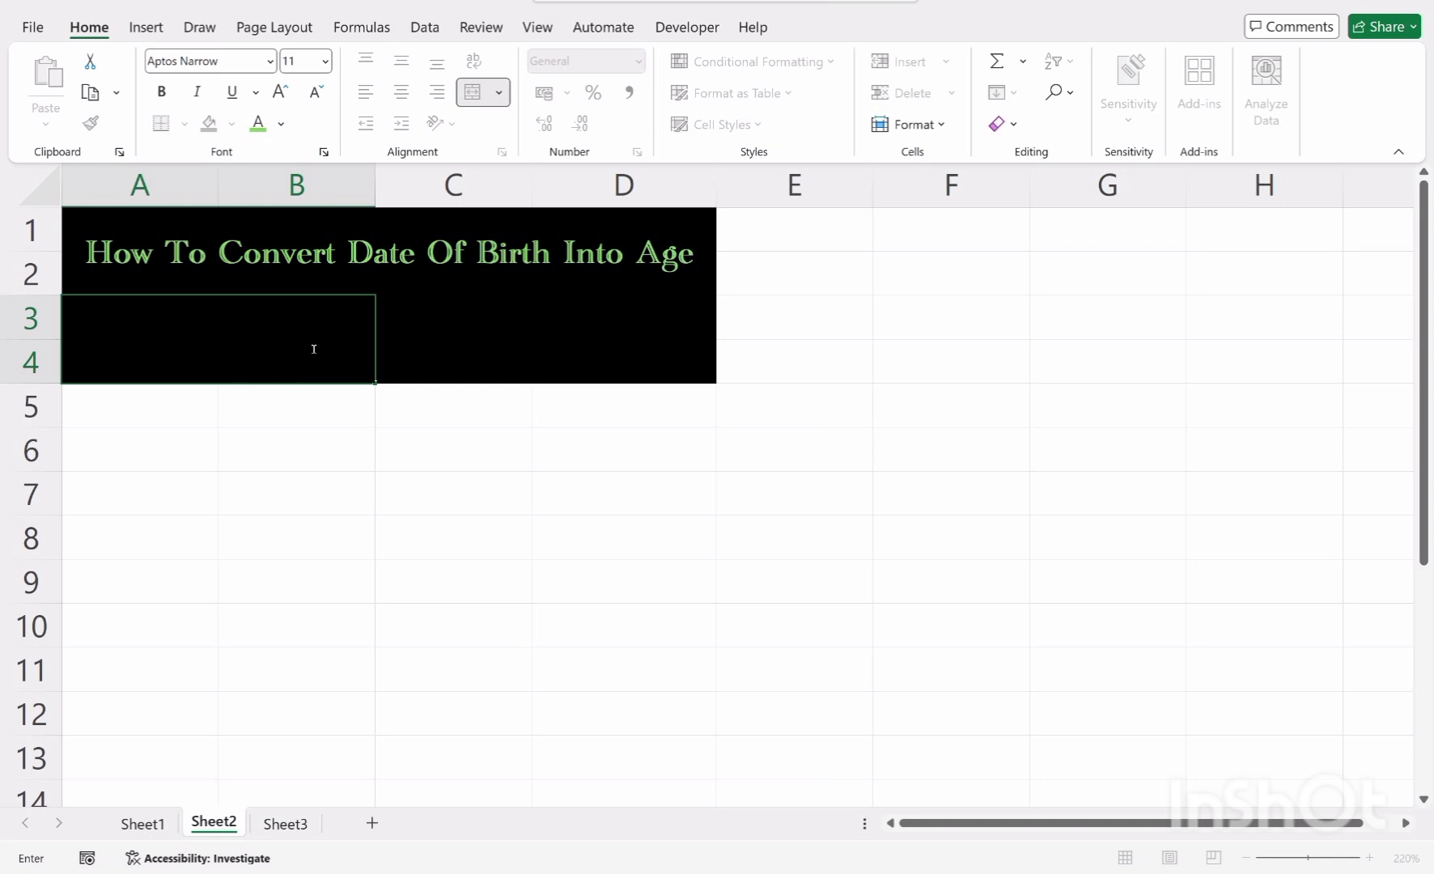
{"action": "left_click_drag", "start_coordinate": [318, 353], "coordinate": [84, 356]}
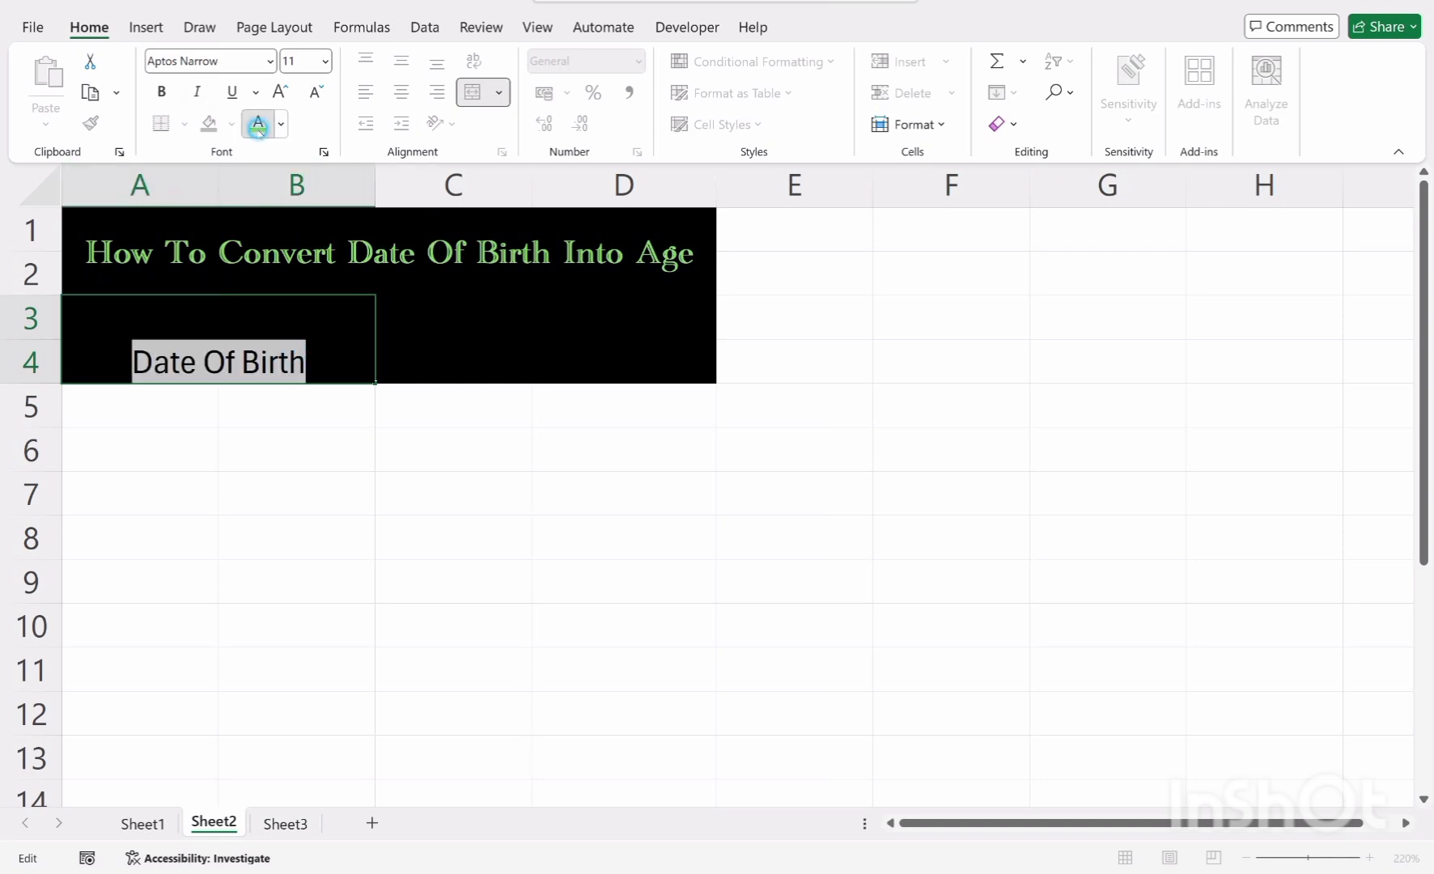
{"action": "left_click", "coordinate": [259, 129]}
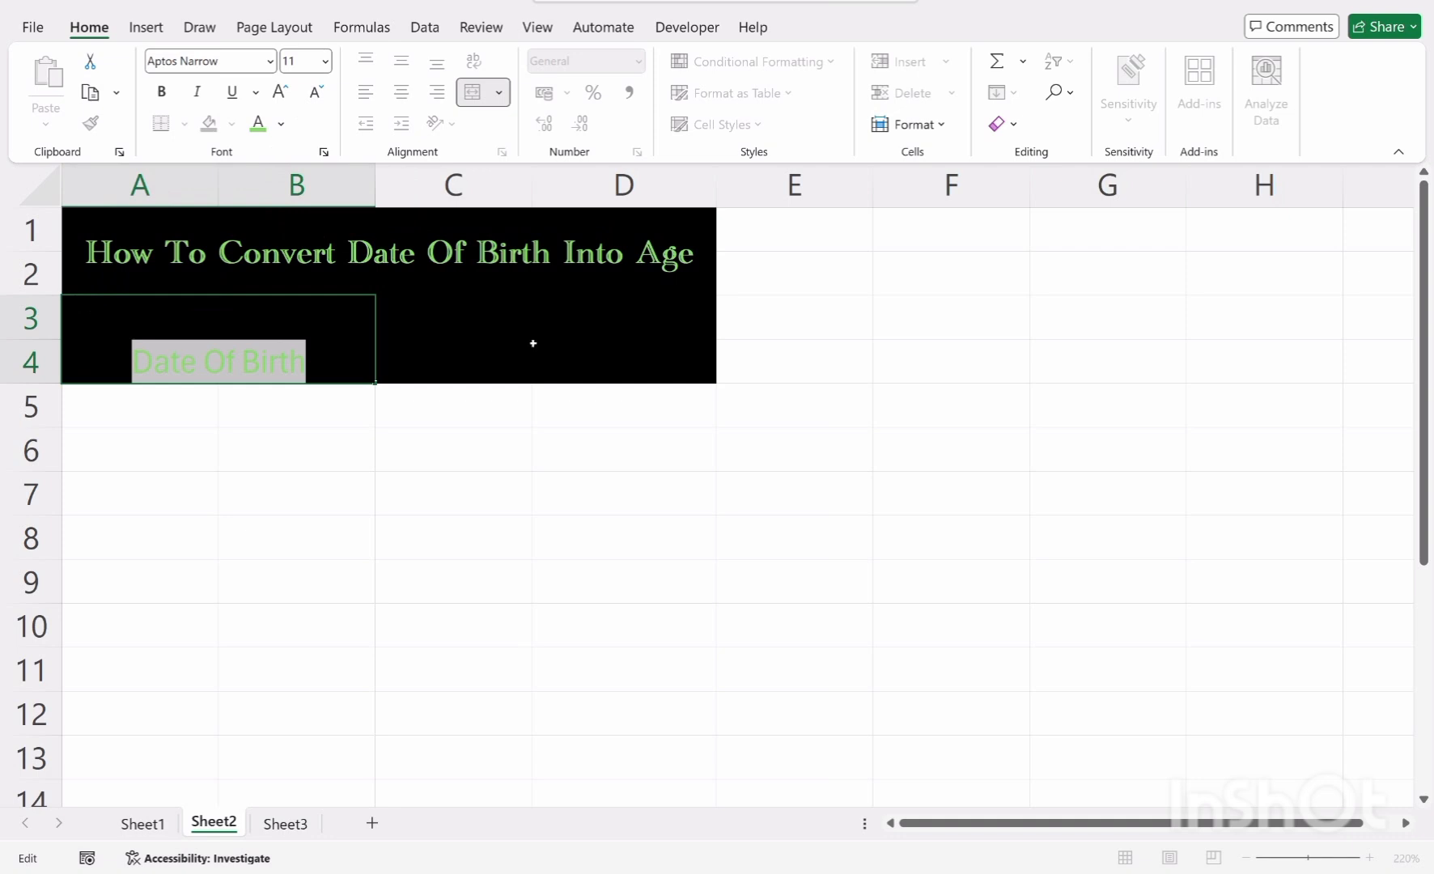
Enter "Age" in the C3 header cell
{"action": "left_click", "coordinate": [581, 364]}
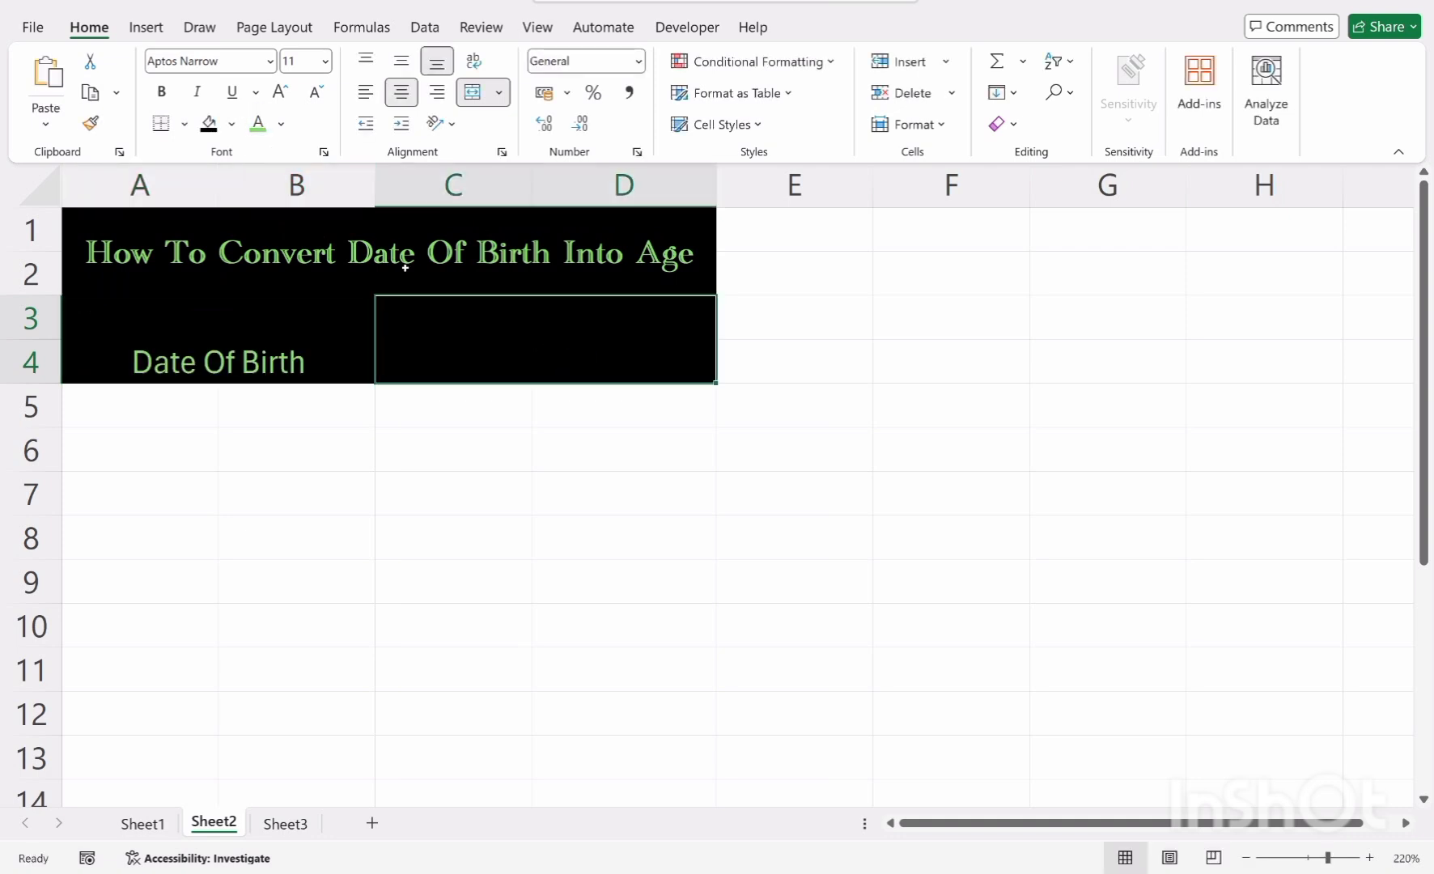
{"action": "type", "text": "Age"}
{"action": "left_click", "coordinate": [473, 437]}
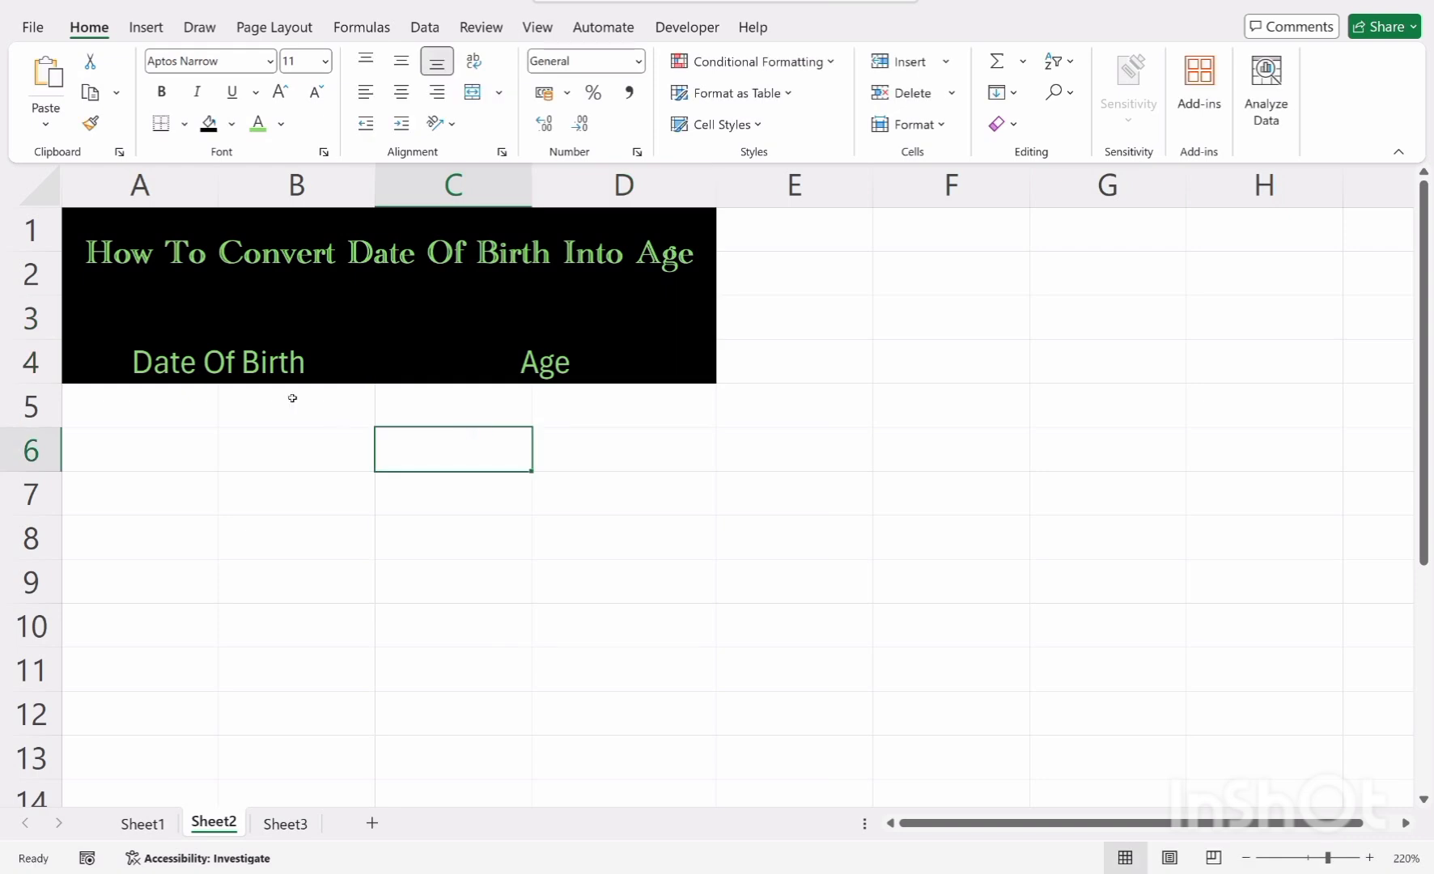
{"action": "left_click", "coordinate": [291, 366]}
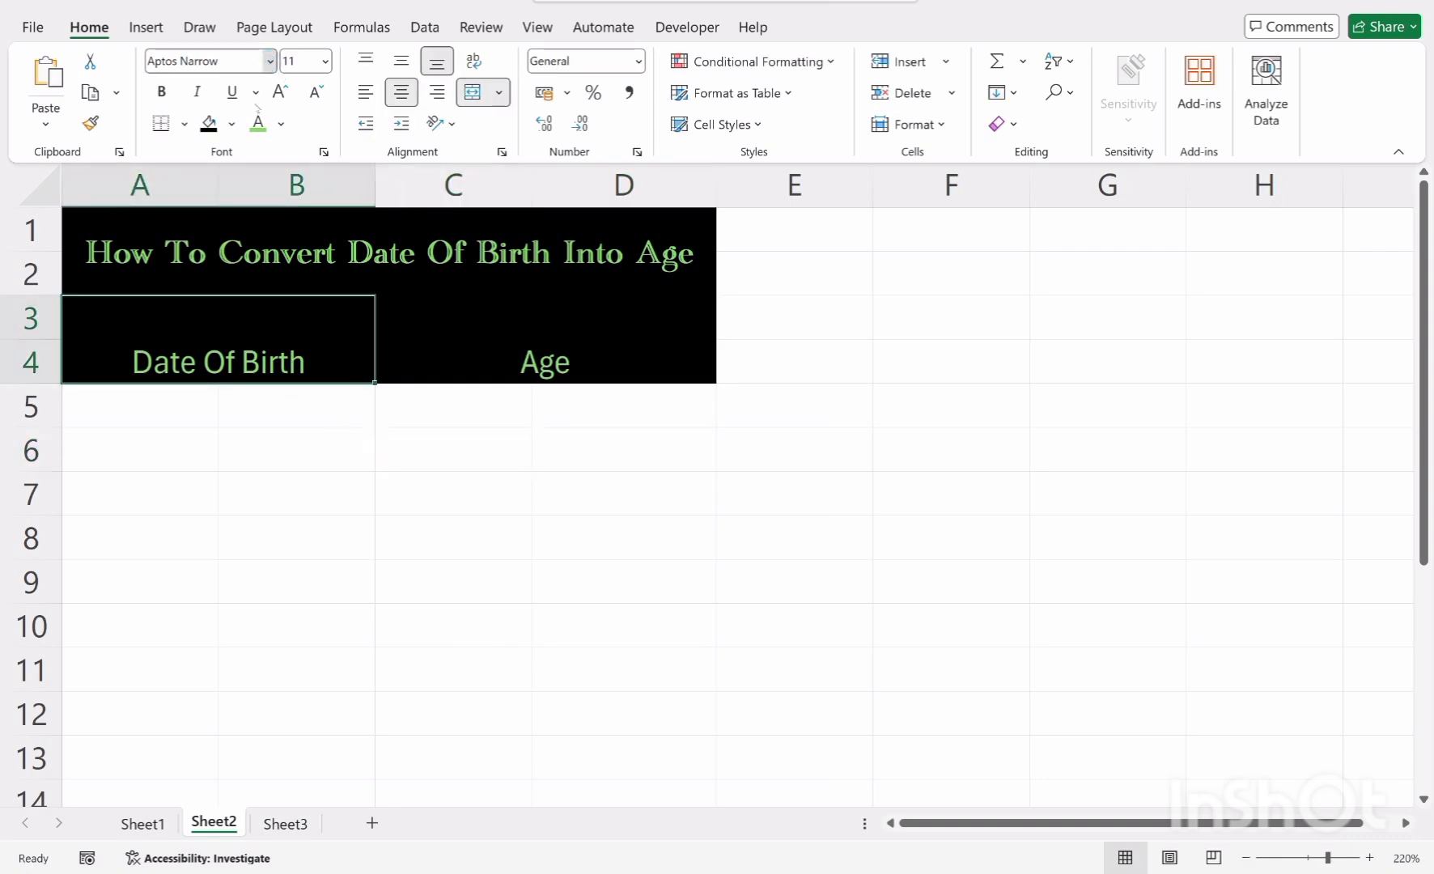
Set the font of both header cells, Date Of Birth and Age, to Academy Engraved LET
{"action": "left_click", "coordinate": [271, 62]}
{"action": "left_click", "coordinate": [247, 273]}
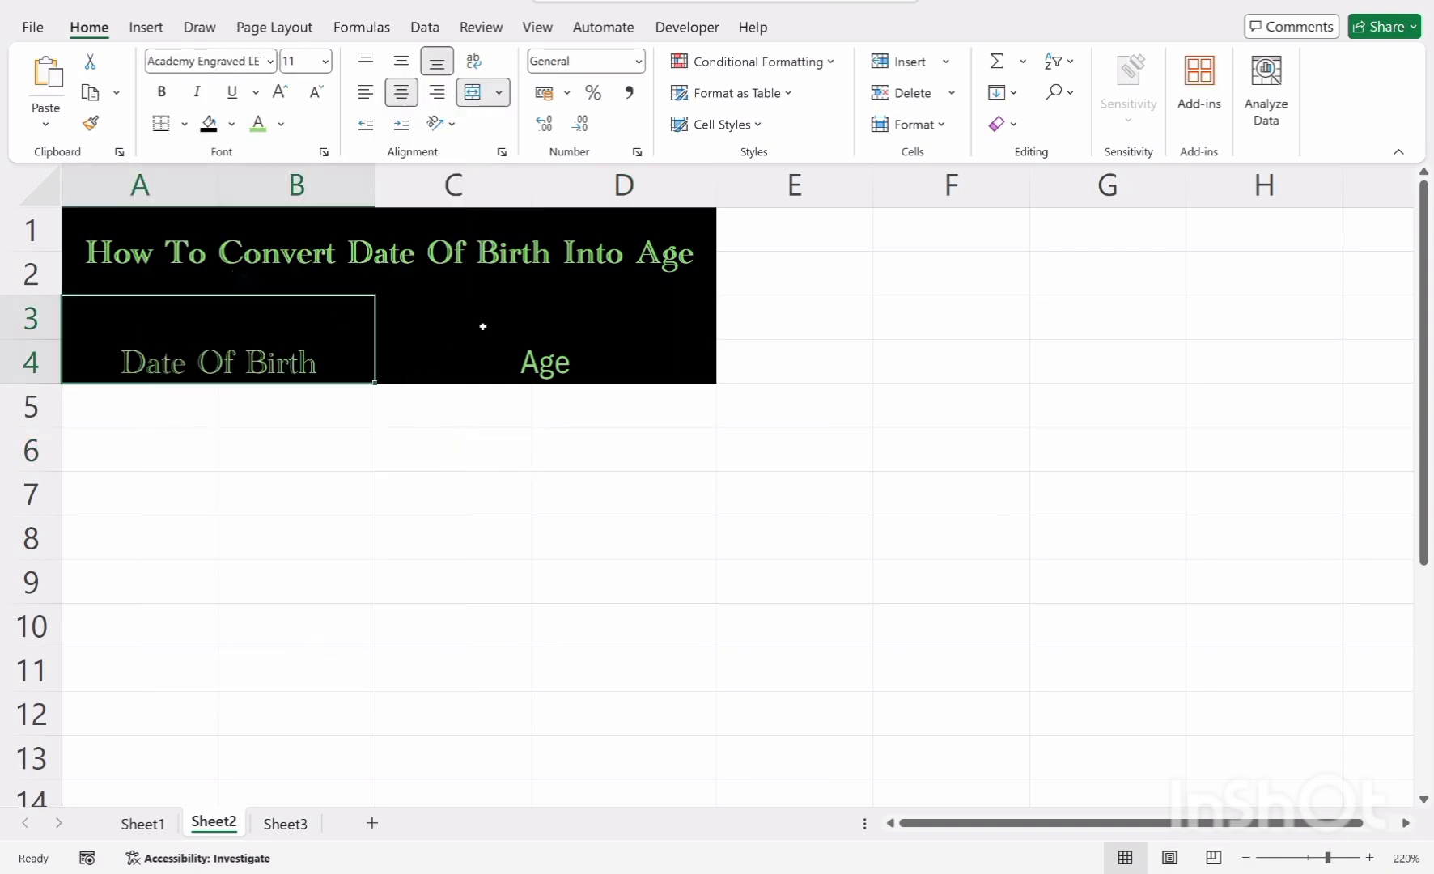
{"action": "left_click", "coordinate": [482, 328]}
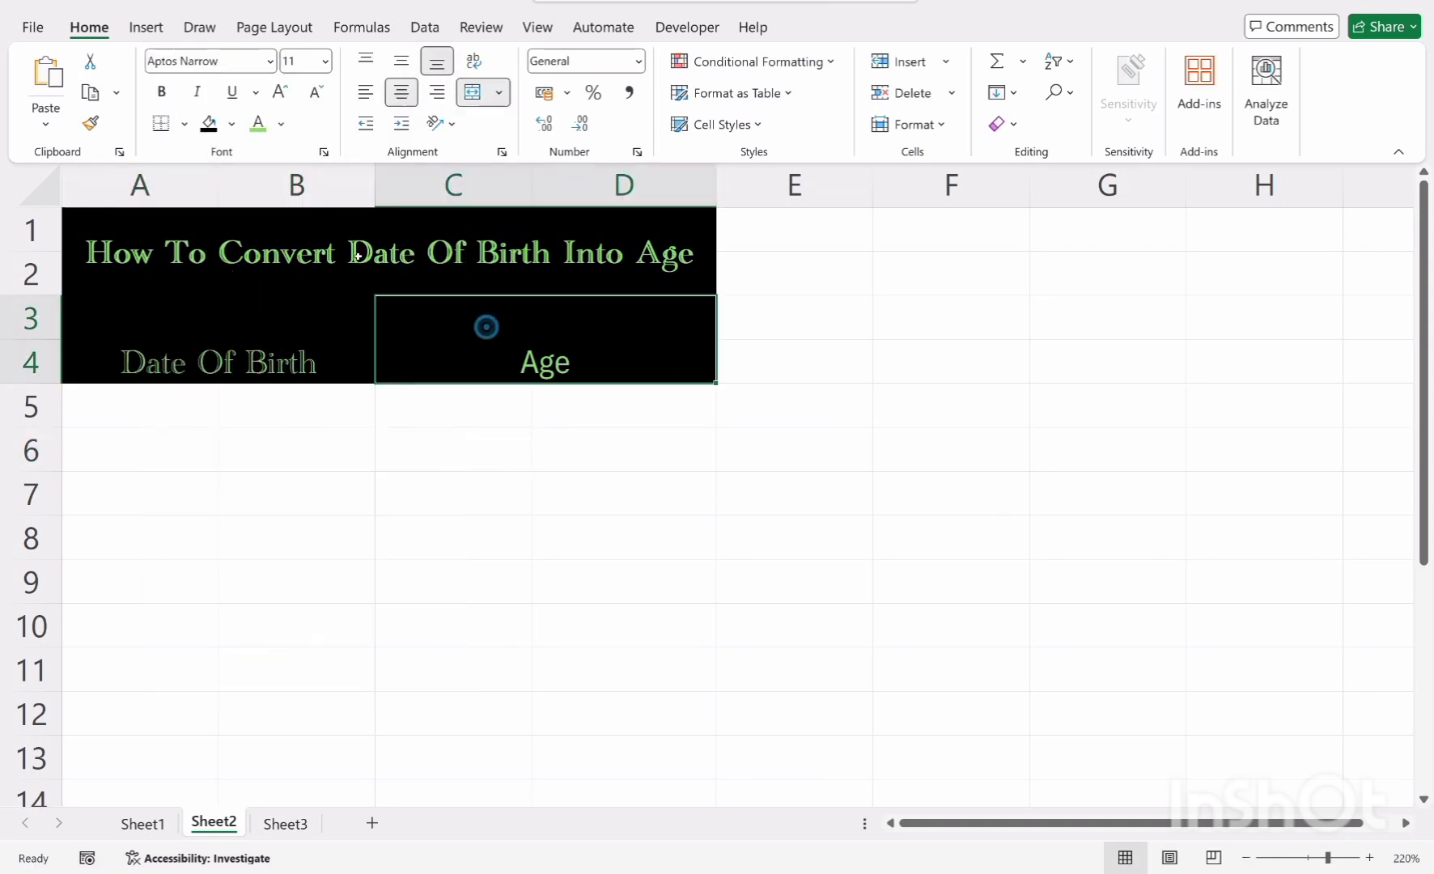
{"action": "left_click", "coordinate": [270, 62]}
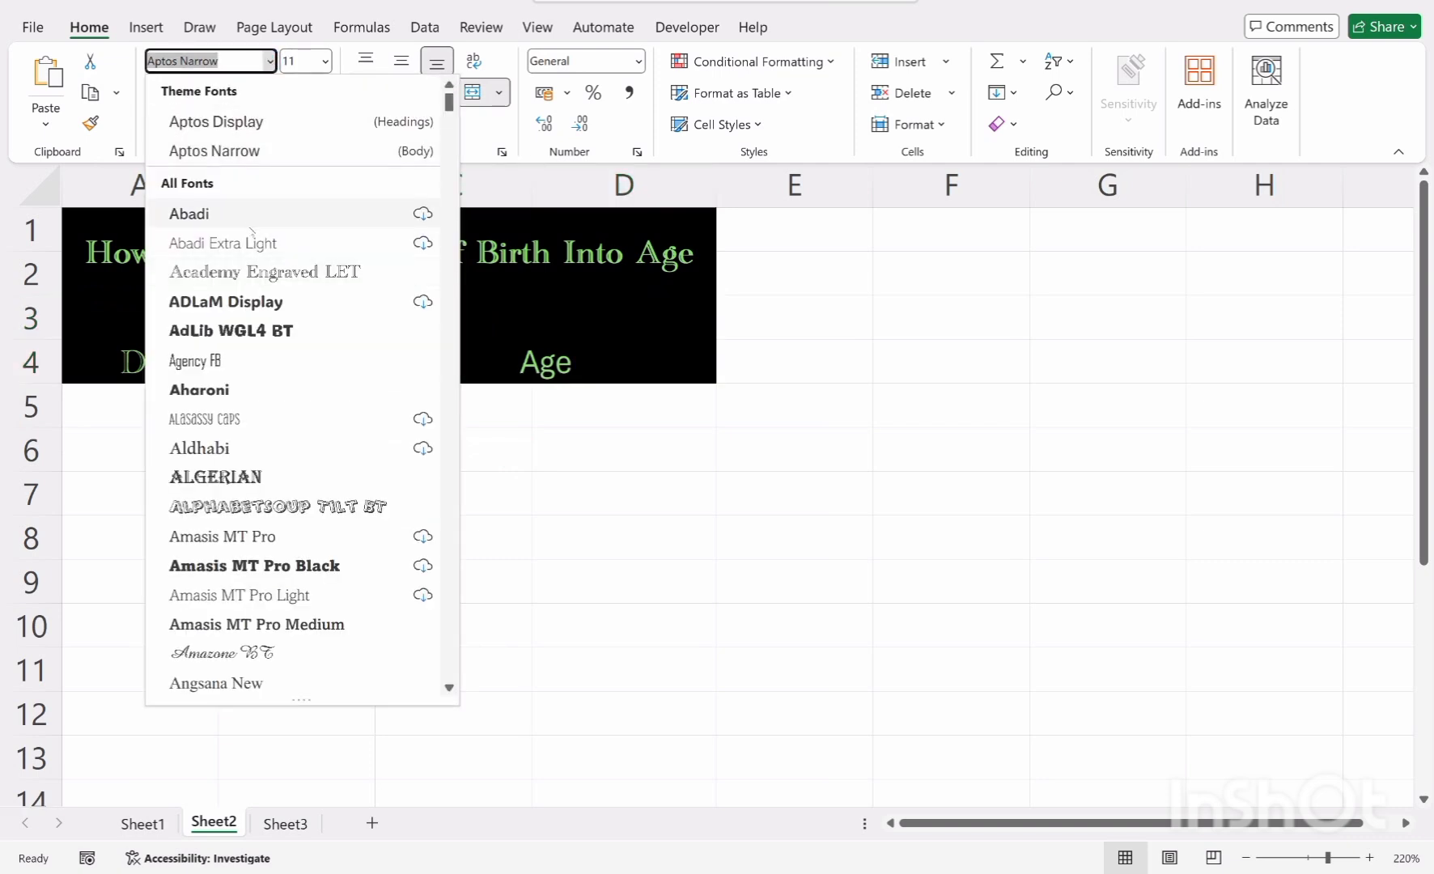
{"action": "left_click", "coordinate": [259, 273]}
{"action": "left_click", "coordinate": [427, 447]}
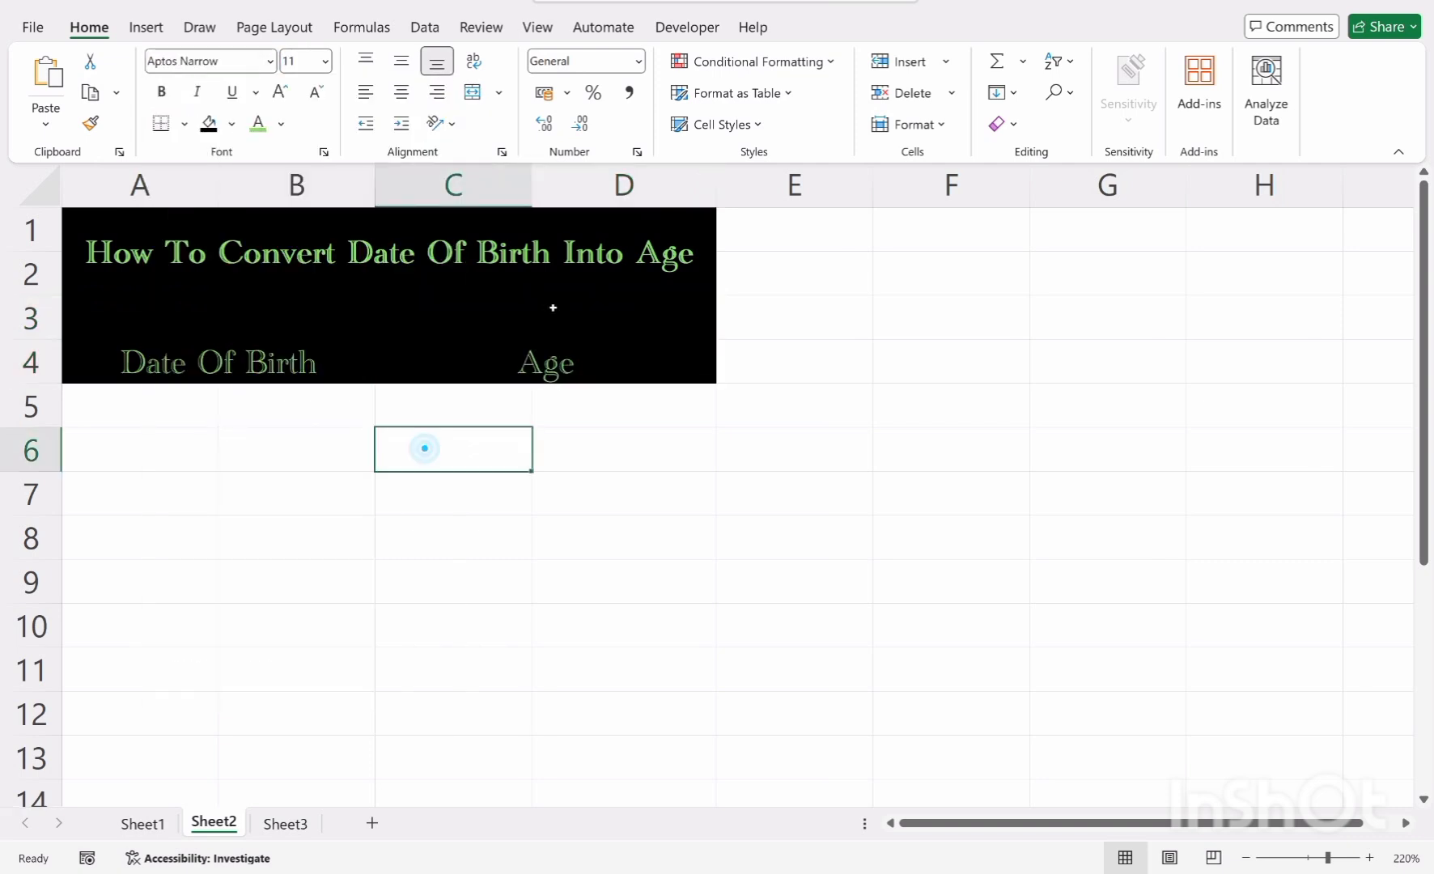
Align both header labels to the middle and center of their merged cells
{"action": "left_click", "coordinate": [550, 307]}
{"action": "left_click", "coordinate": [405, 68]}
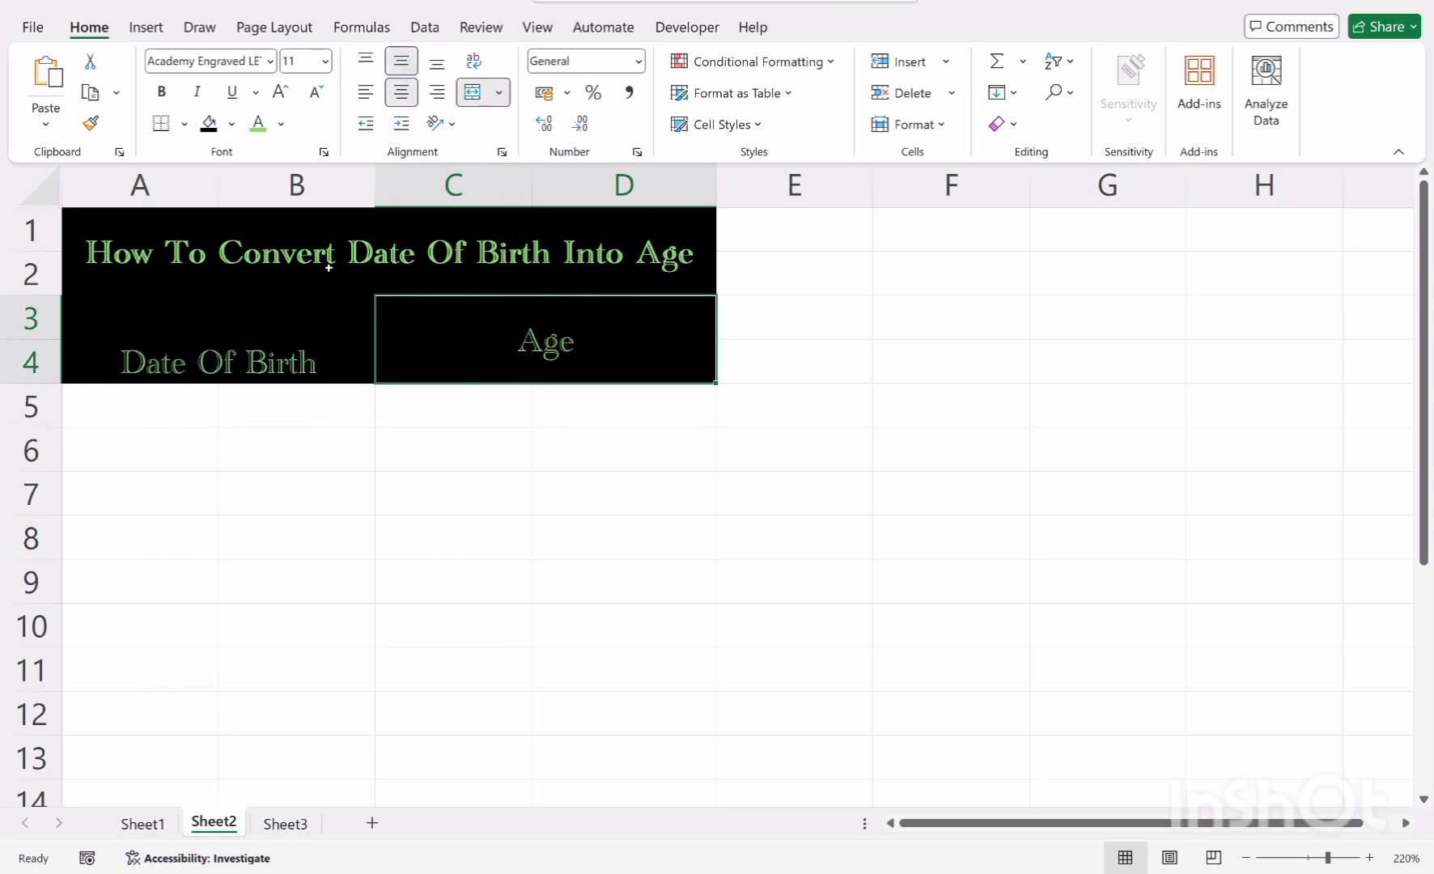
{"action": "left_click", "coordinate": [298, 332]}
{"action": "left_click", "coordinate": [401, 91]}
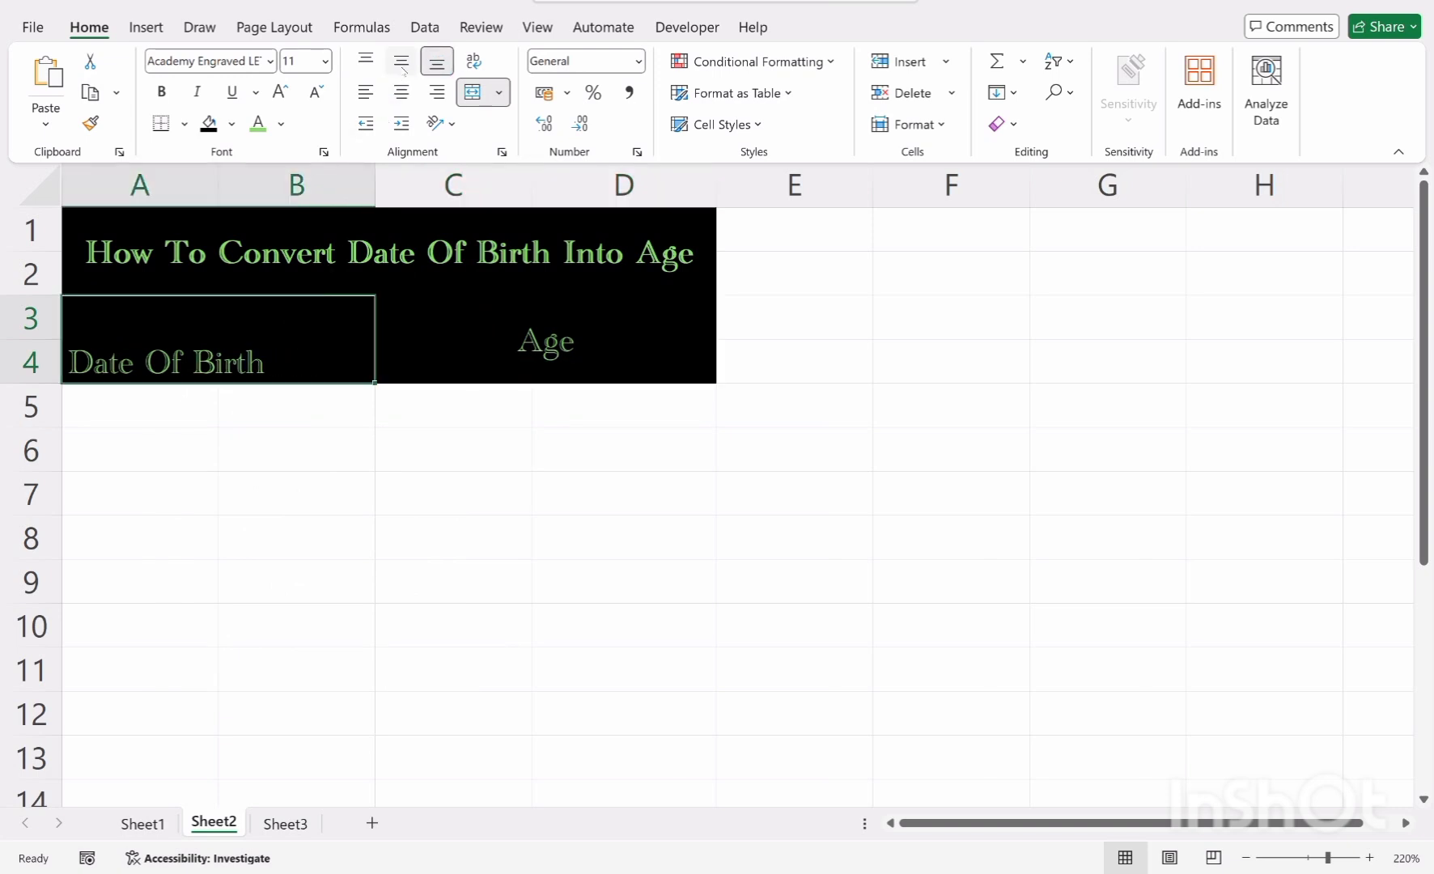
{"action": "left_click", "coordinate": [402, 61]}
{"action": "left_click", "coordinate": [401, 91]}
{"action": "left_click", "coordinate": [418, 437]}
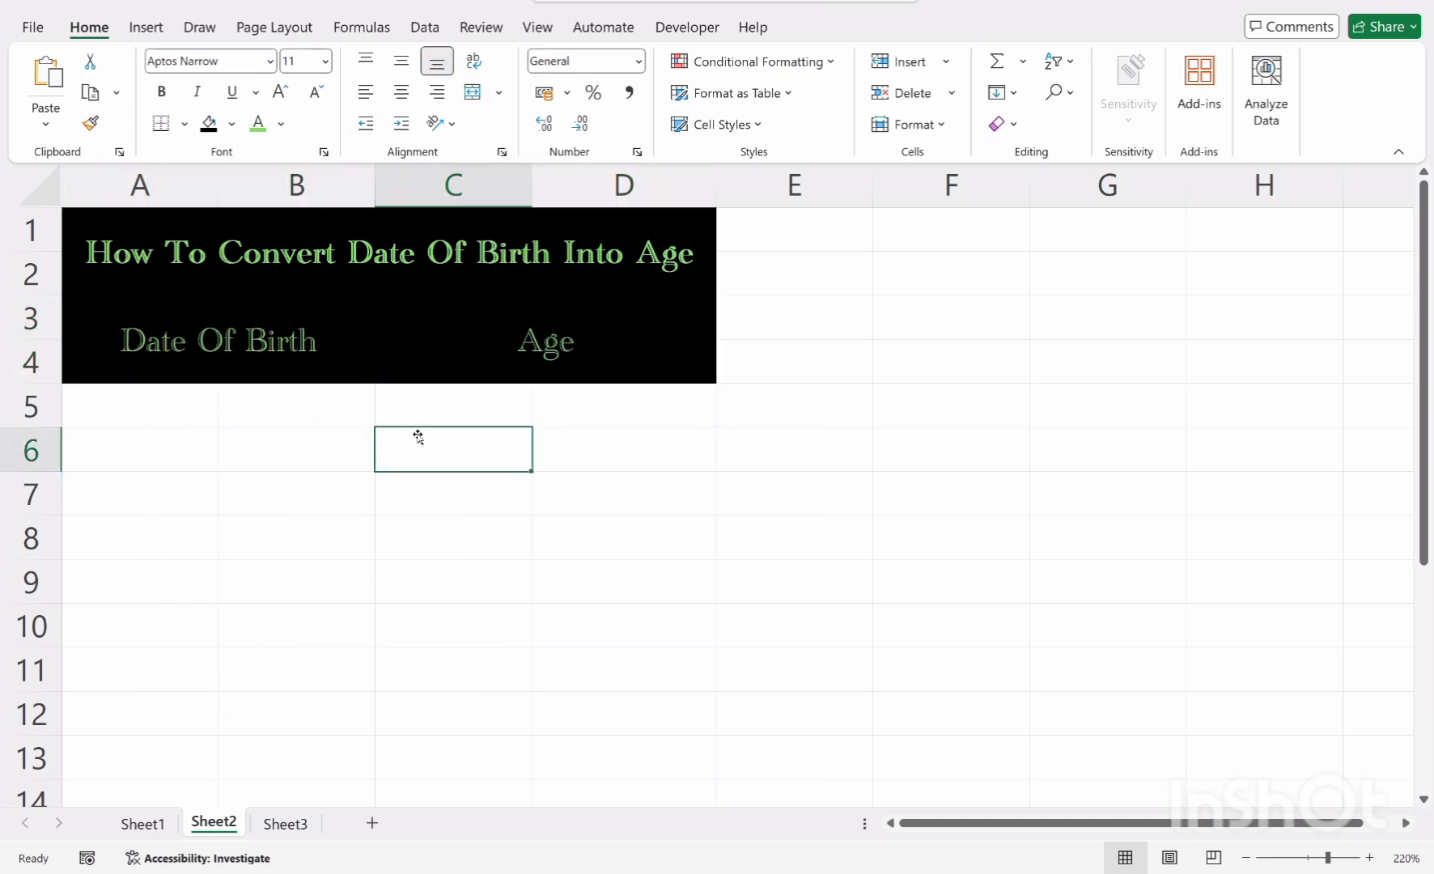
Make both header labels bold across A3:D4
{"action": "left_click", "coordinate": [295, 352]}
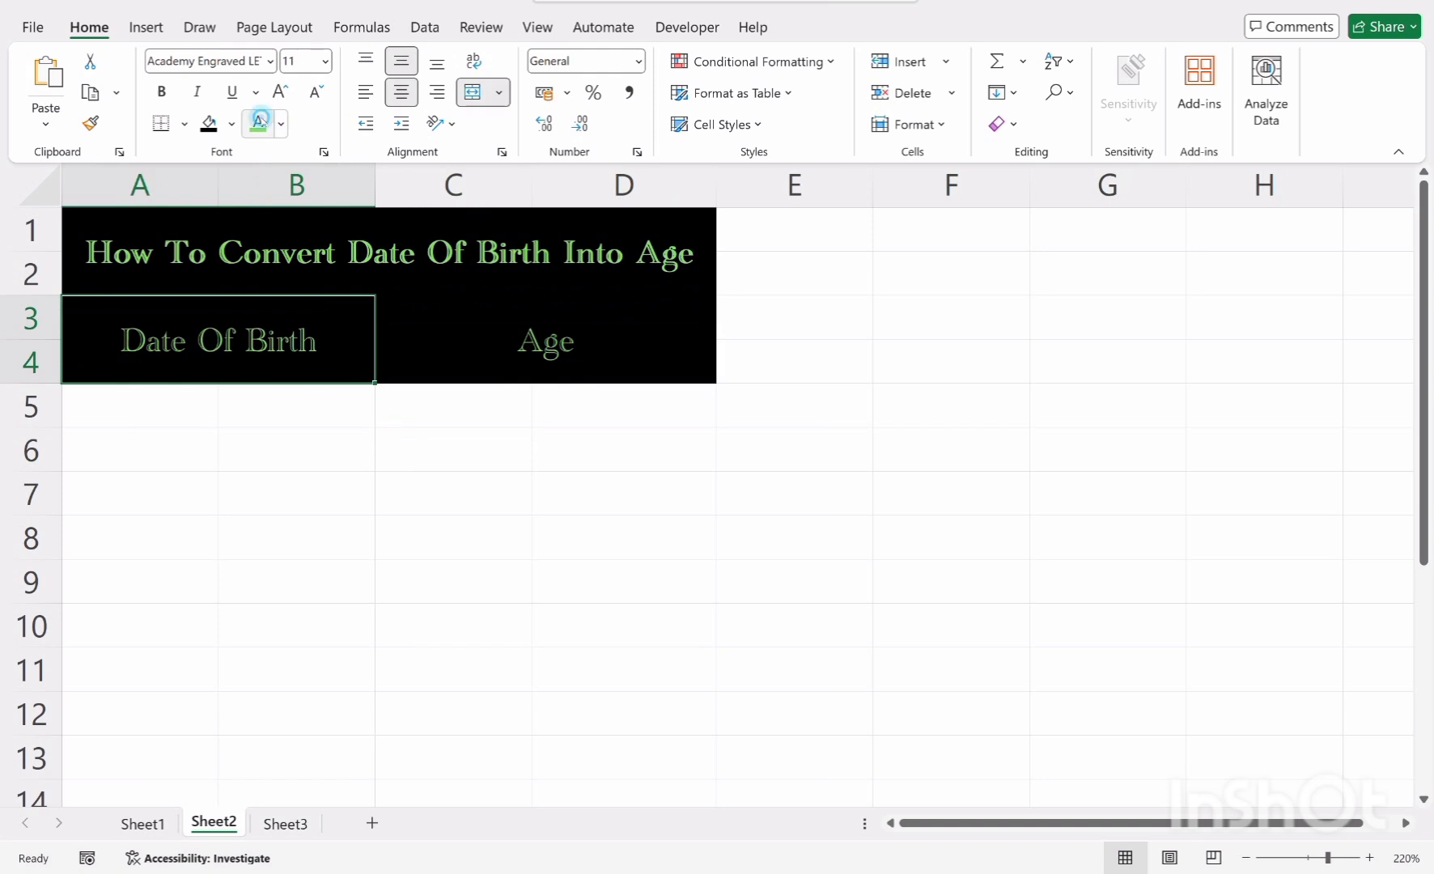
{"action": "left_click", "coordinate": [280, 126]}
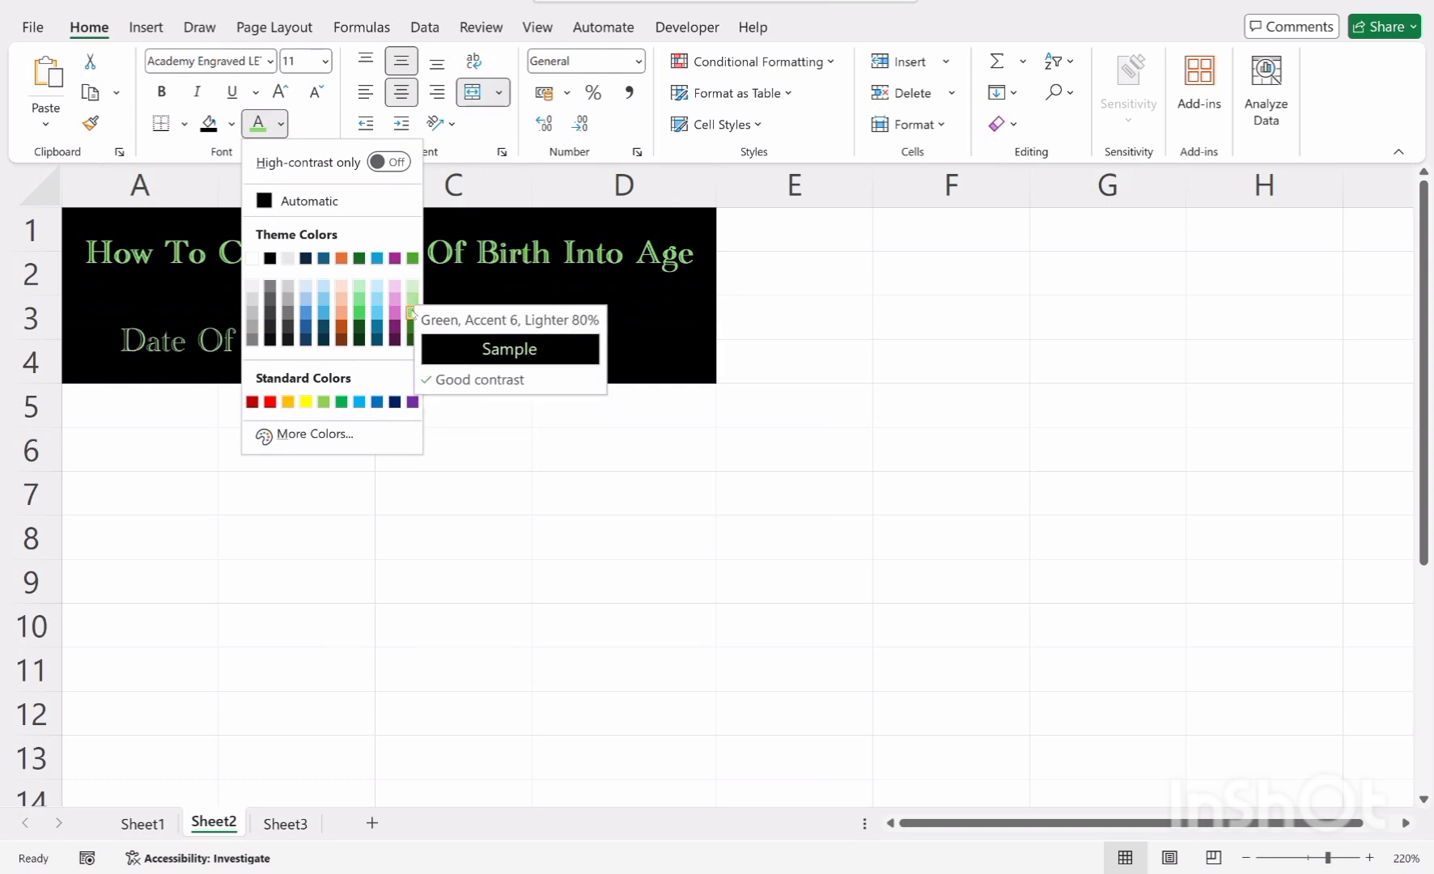
{"action": "left_click", "coordinate": [122, 416]}
{"action": "left_click", "coordinate": [433, 366]}
{"action": "left_click_drag", "start_coordinate": [294, 336], "coordinate": [421, 328]}
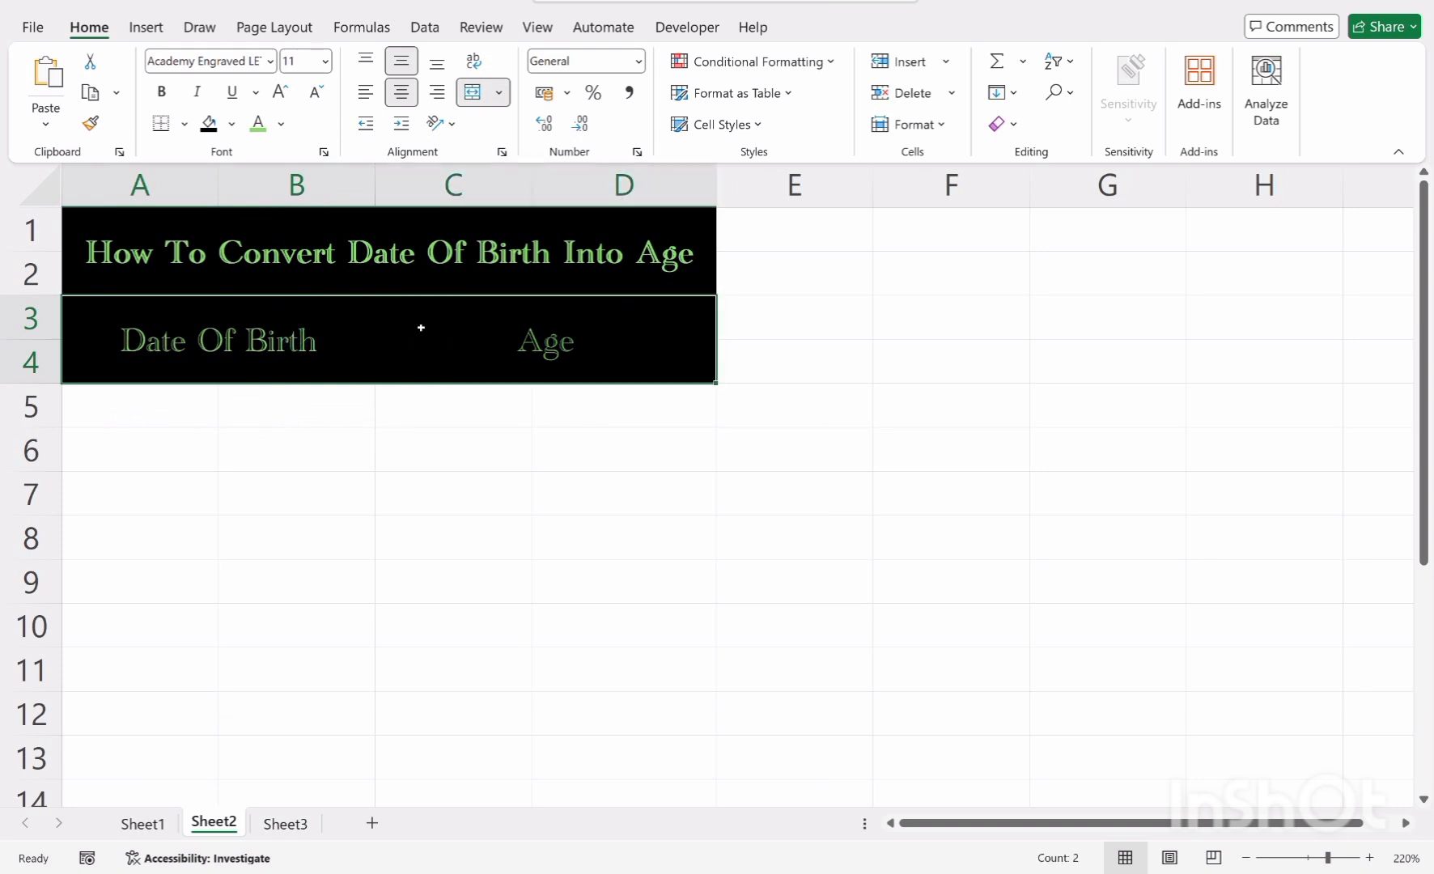
{"action": "left_click", "coordinate": [161, 92]}
{"action": "left_click", "coordinate": [409, 470]}
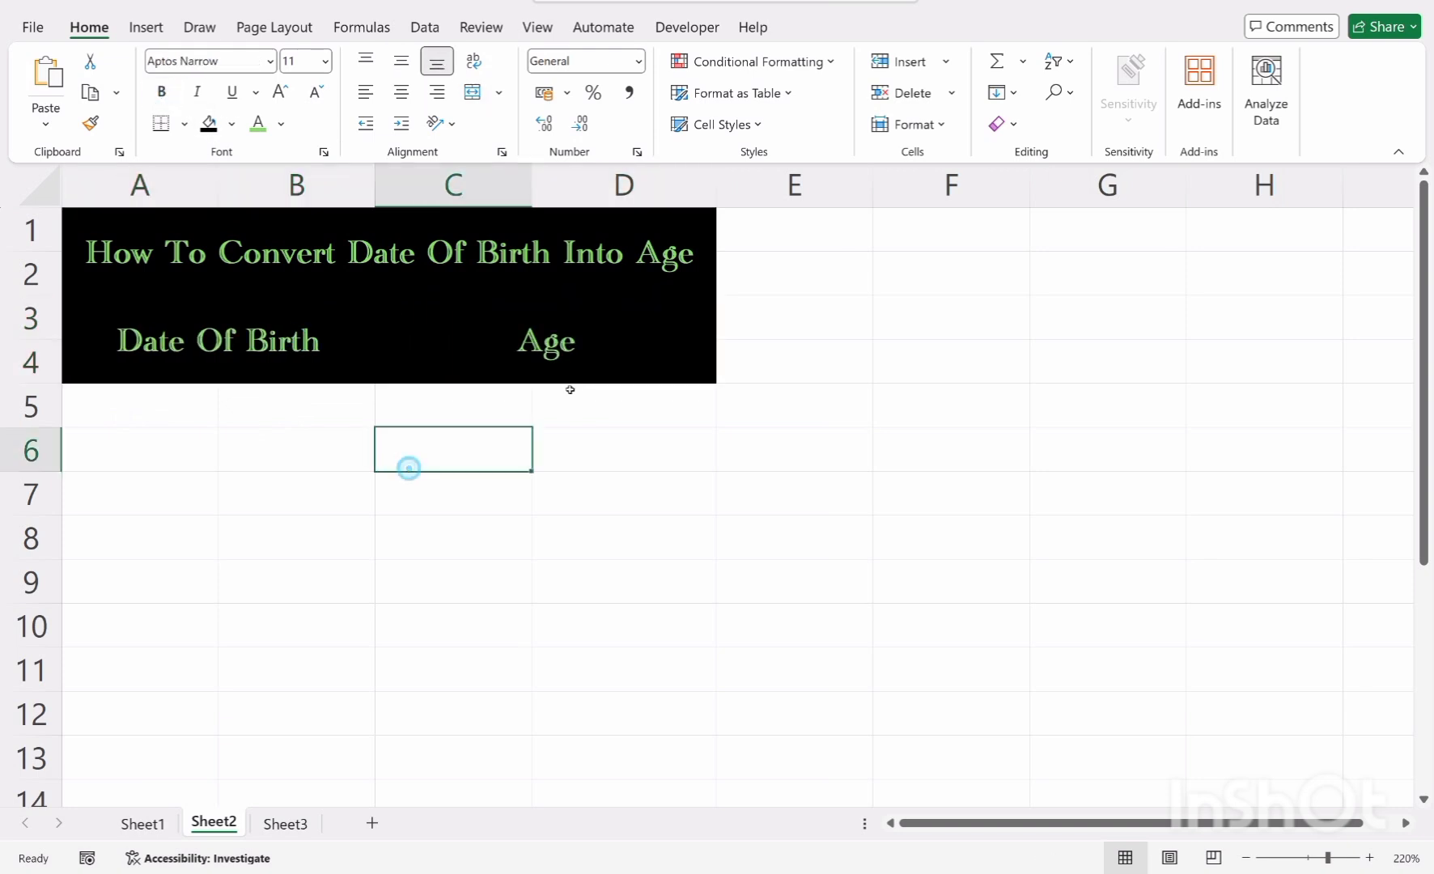
Color the Date Of Birth label Plum, Accent 5, Lighter 80%
{"action": "left_click", "coordinate": [591, 346]}
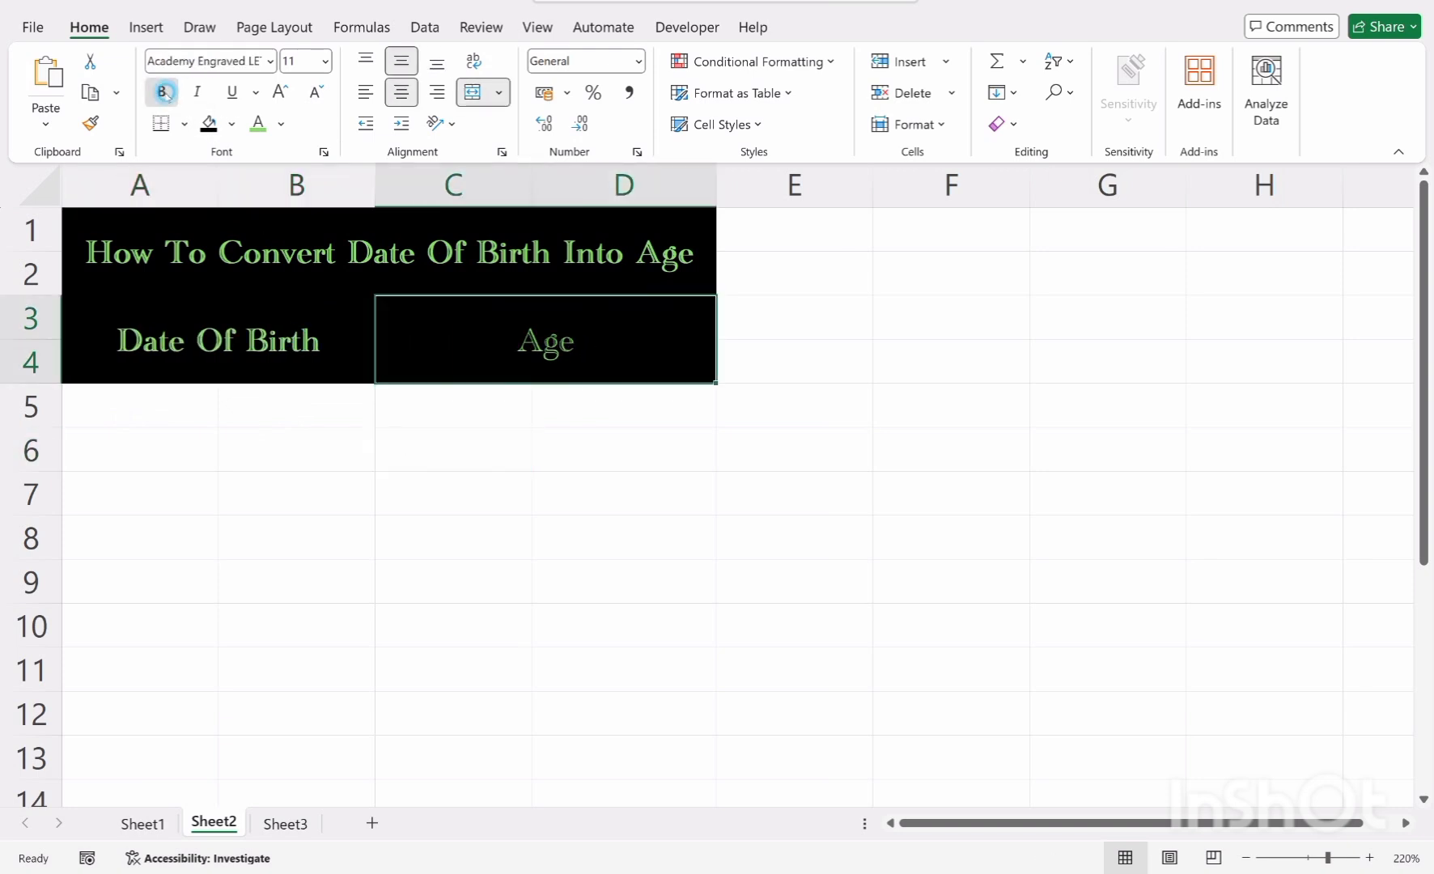
{"action": "left_click", "coordinate": [580, 519]}
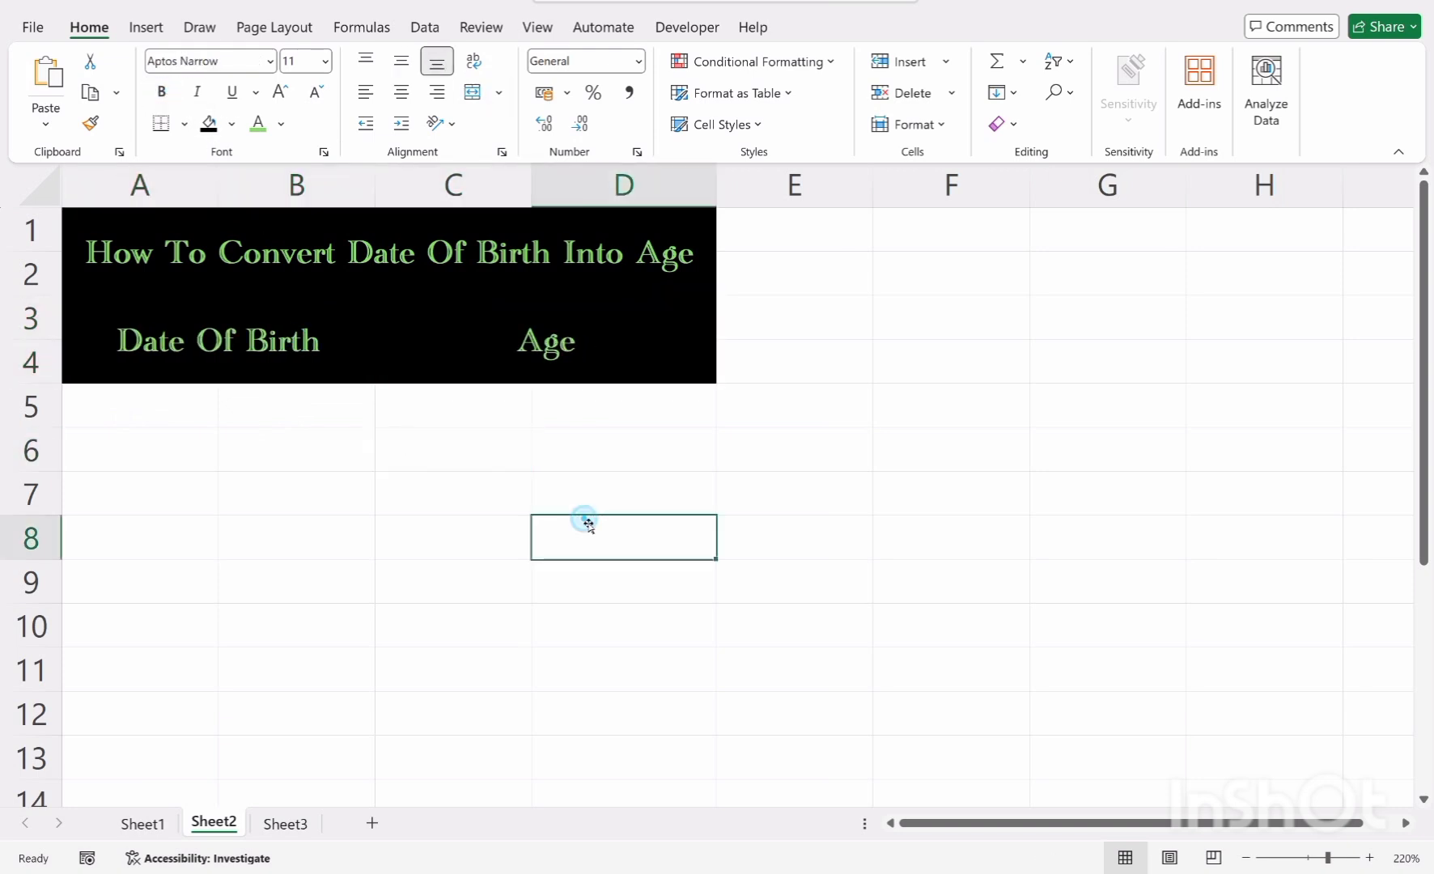
{"action": "left_click", "coordinate": [292, 361]}
{"action": "left_click", "coordinate": [281, 123]}
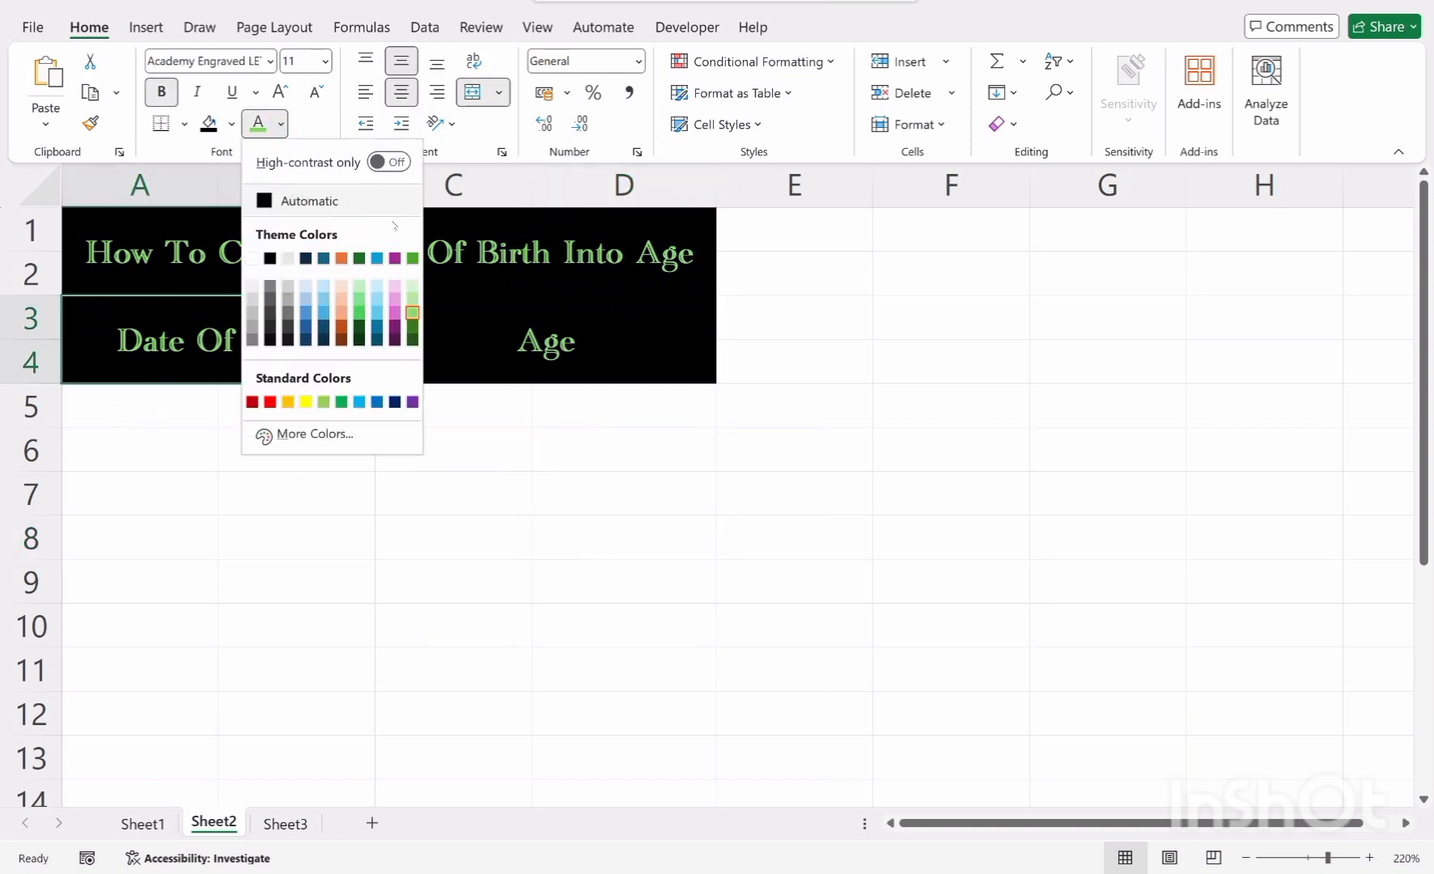
{"action": "left_click", "coordinate": [395, 288]}
{"action": "left_click", "coordinate": [500, 330]}
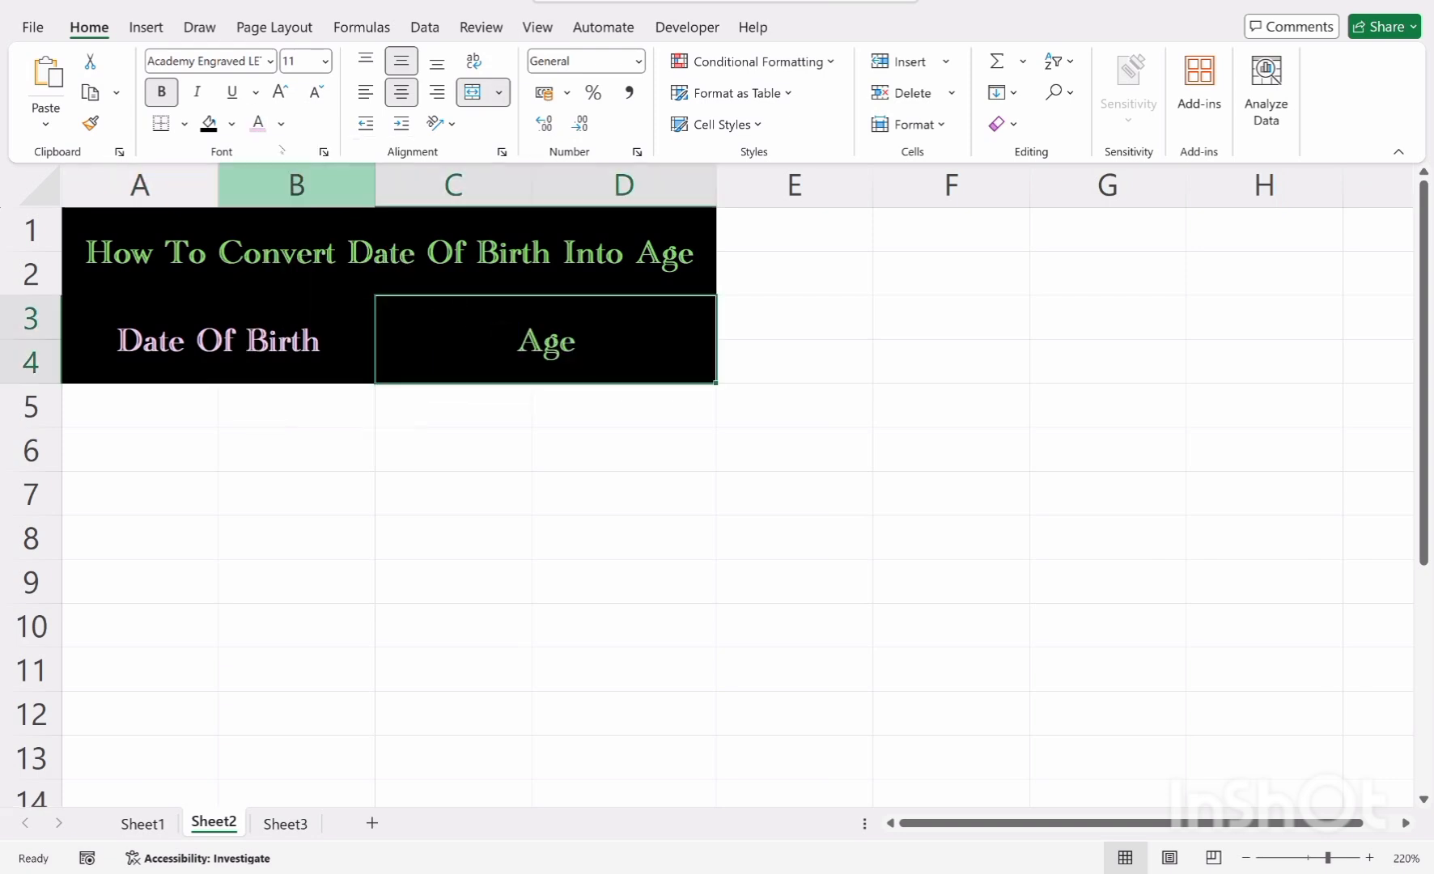
Recolor the Date Of Birth label with the standard orange font color
{"action": "left_click", "coordinate": [282, 126]}
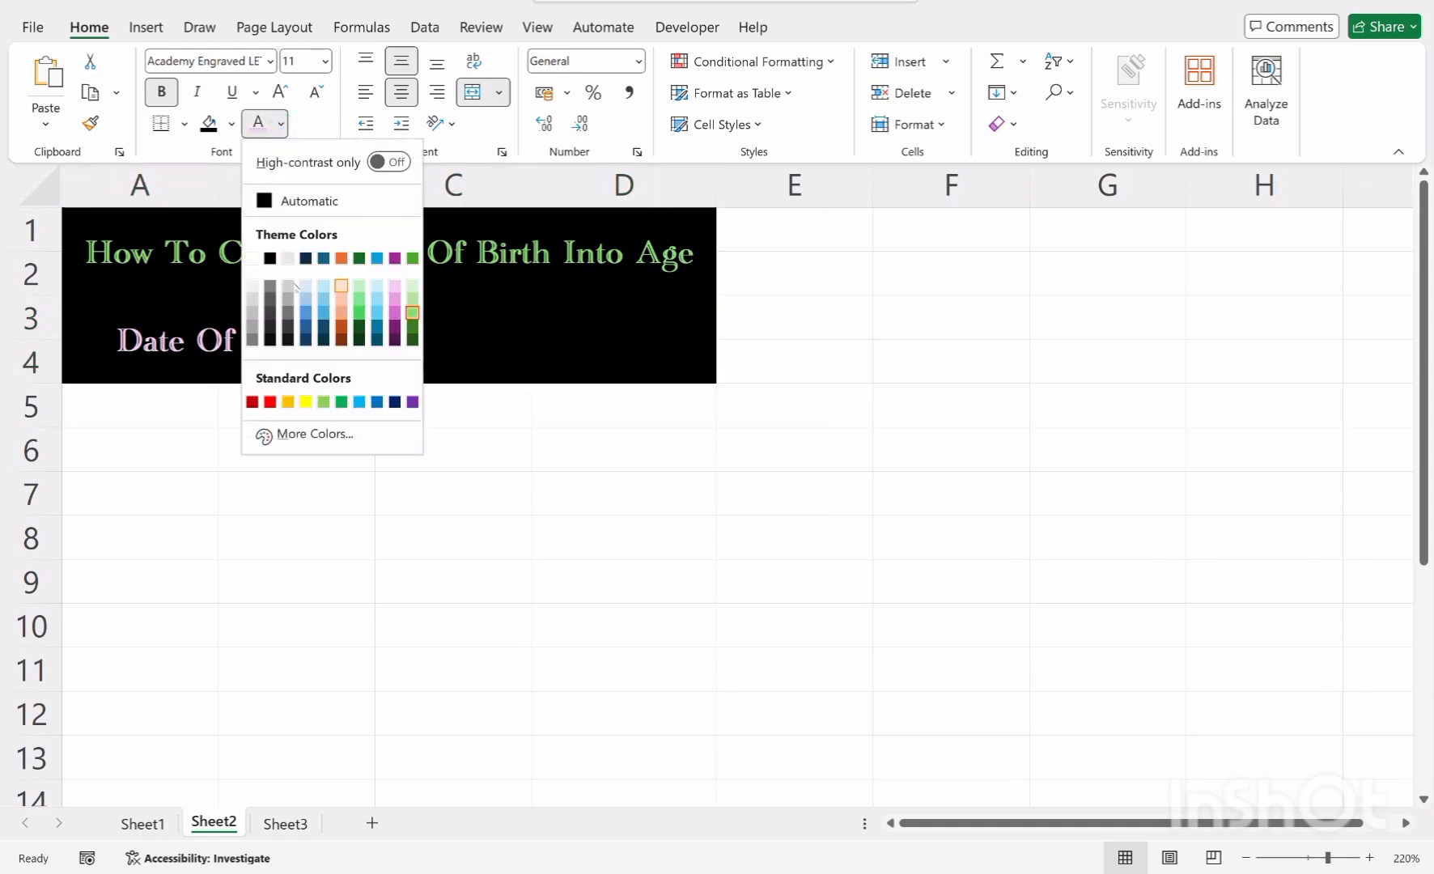
{"action": "left_click", "coordinate": [176, 339]}
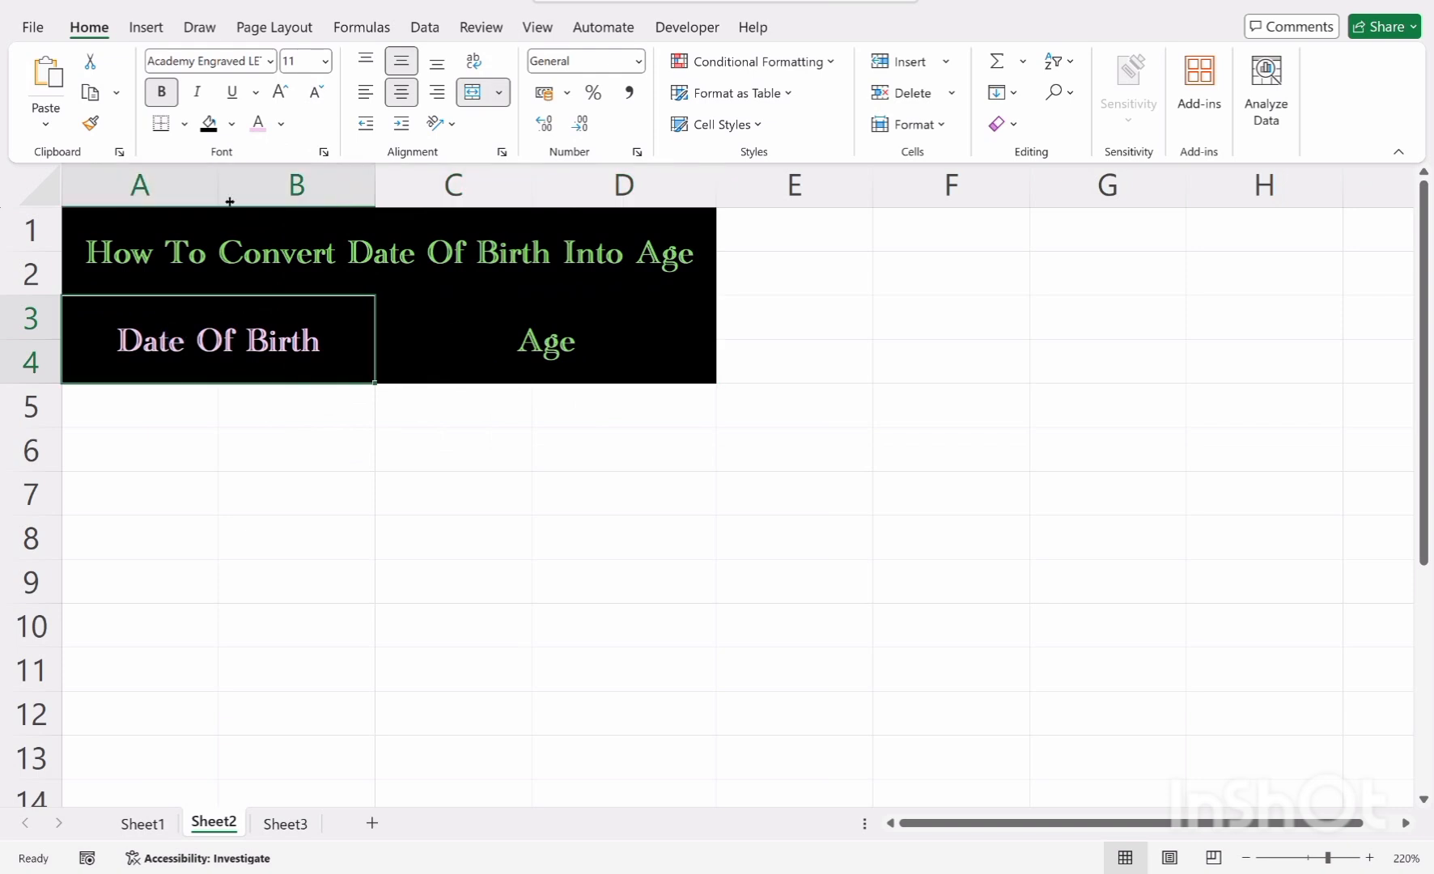
{"action": "left_click", "coordinate": [282, 125]}
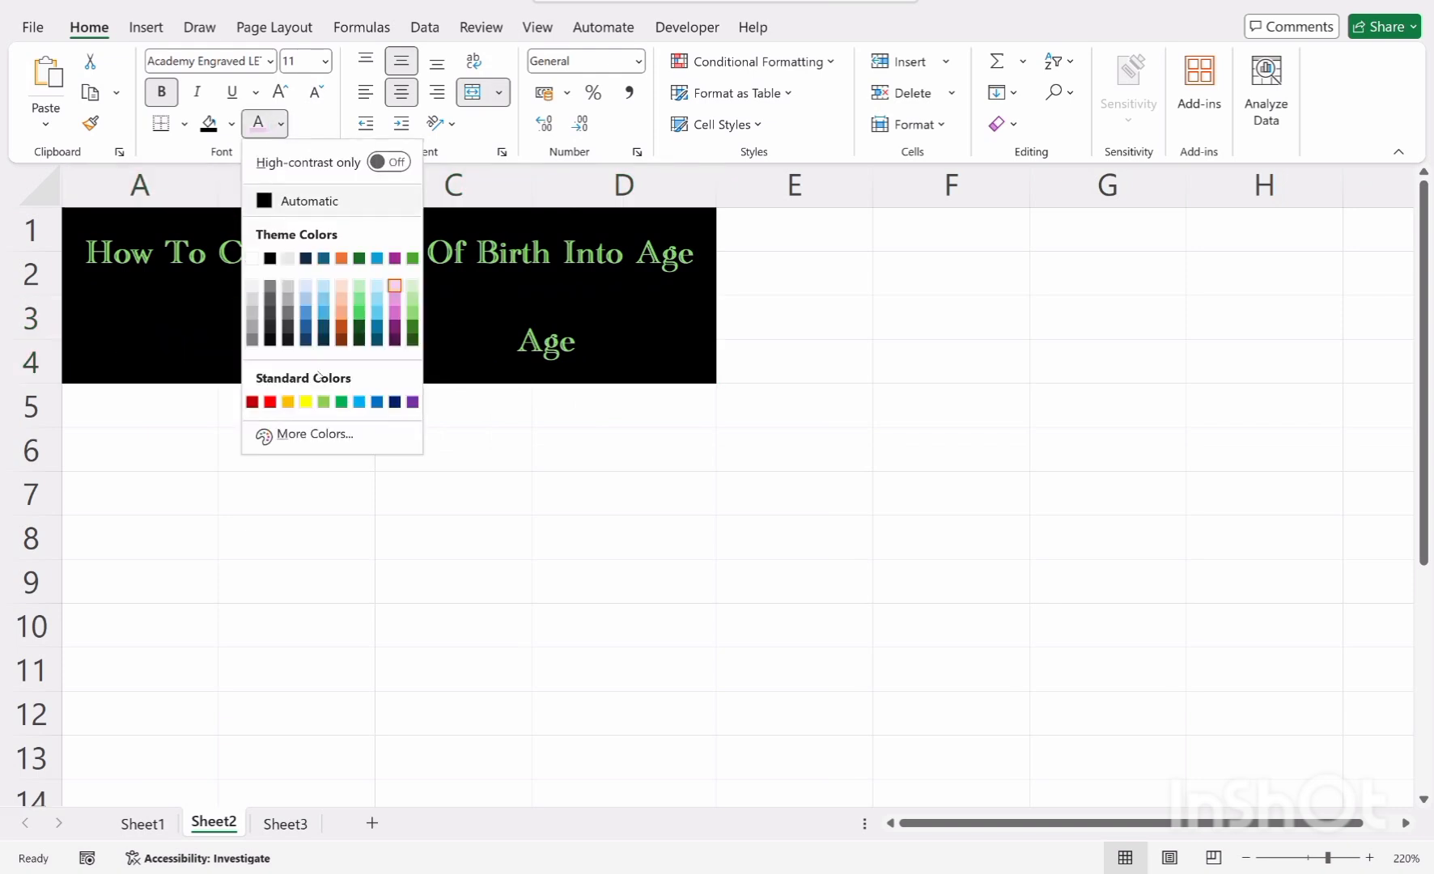
{"action": "left_click", "coordinate": [288, 402]}
Color the Age label Turquoise, Accent 4, Lighter 60%
{"action": "key", "text": "Right"}
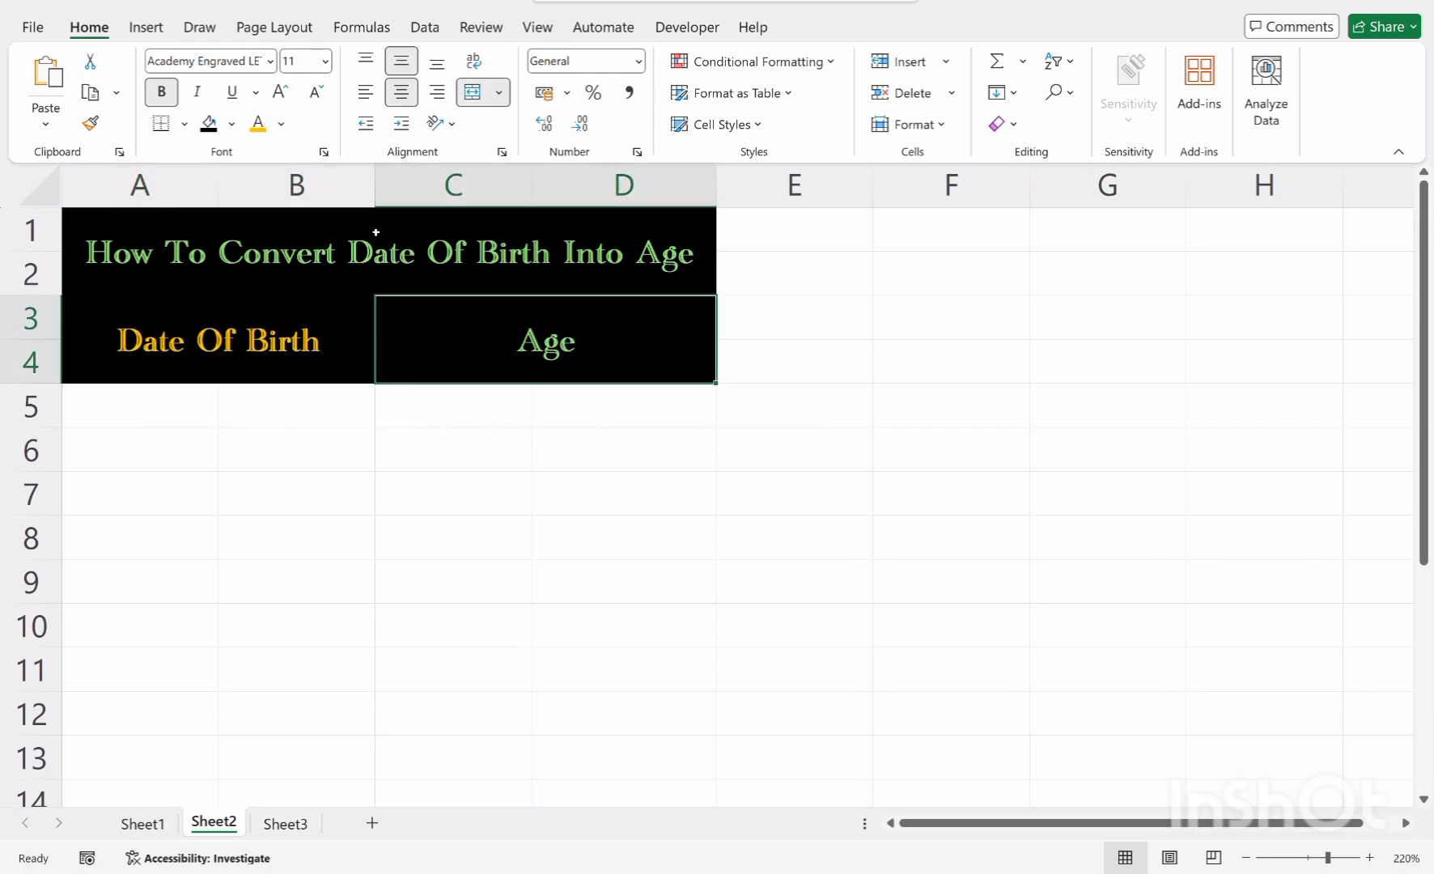
{"action": "left_click", "coordinate": [281, 124]}
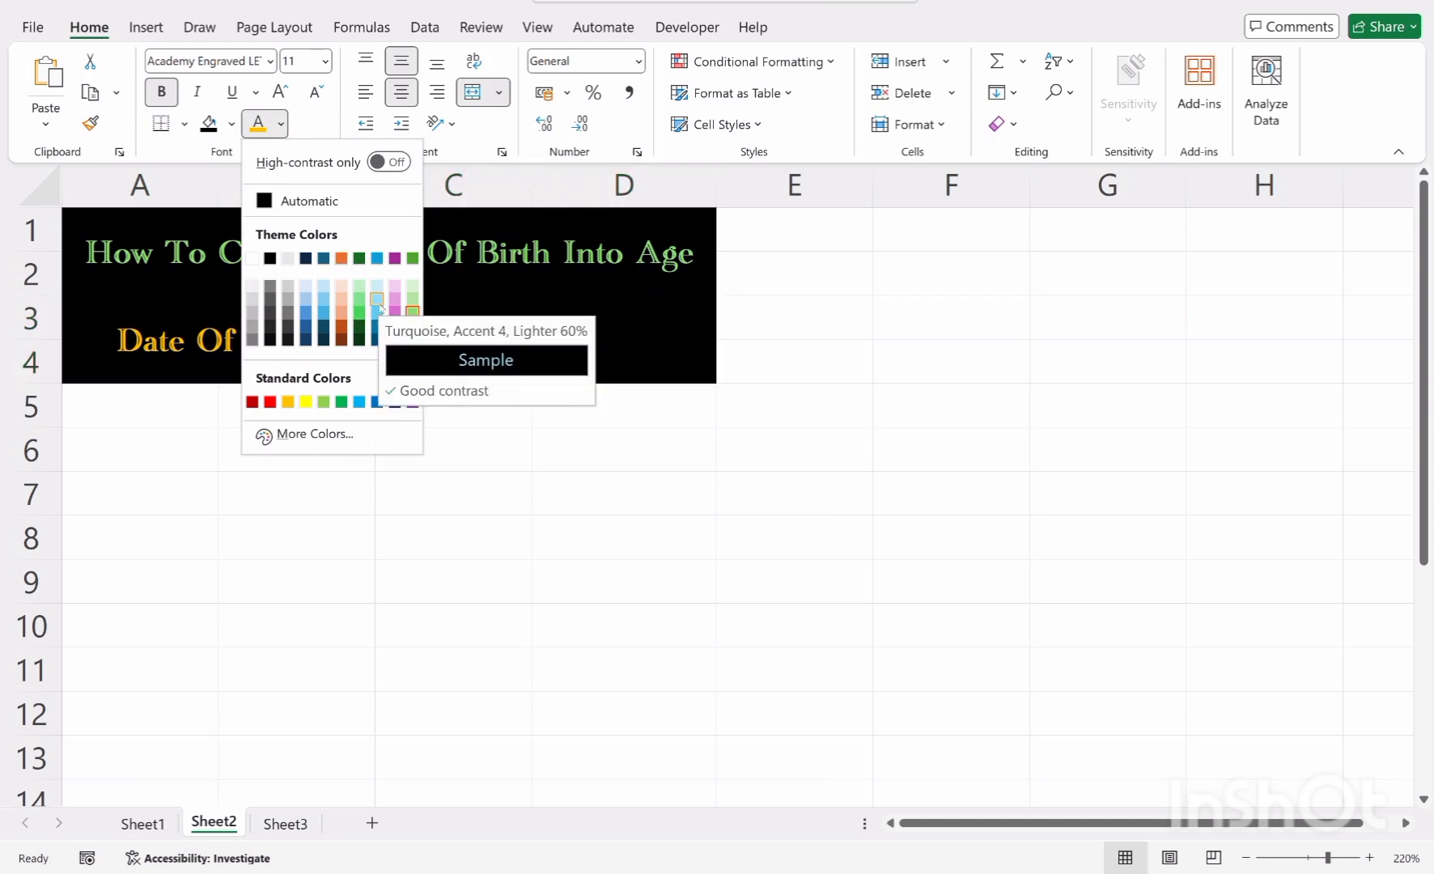
{"action": "left_click", "coordinate": [378, 311]}
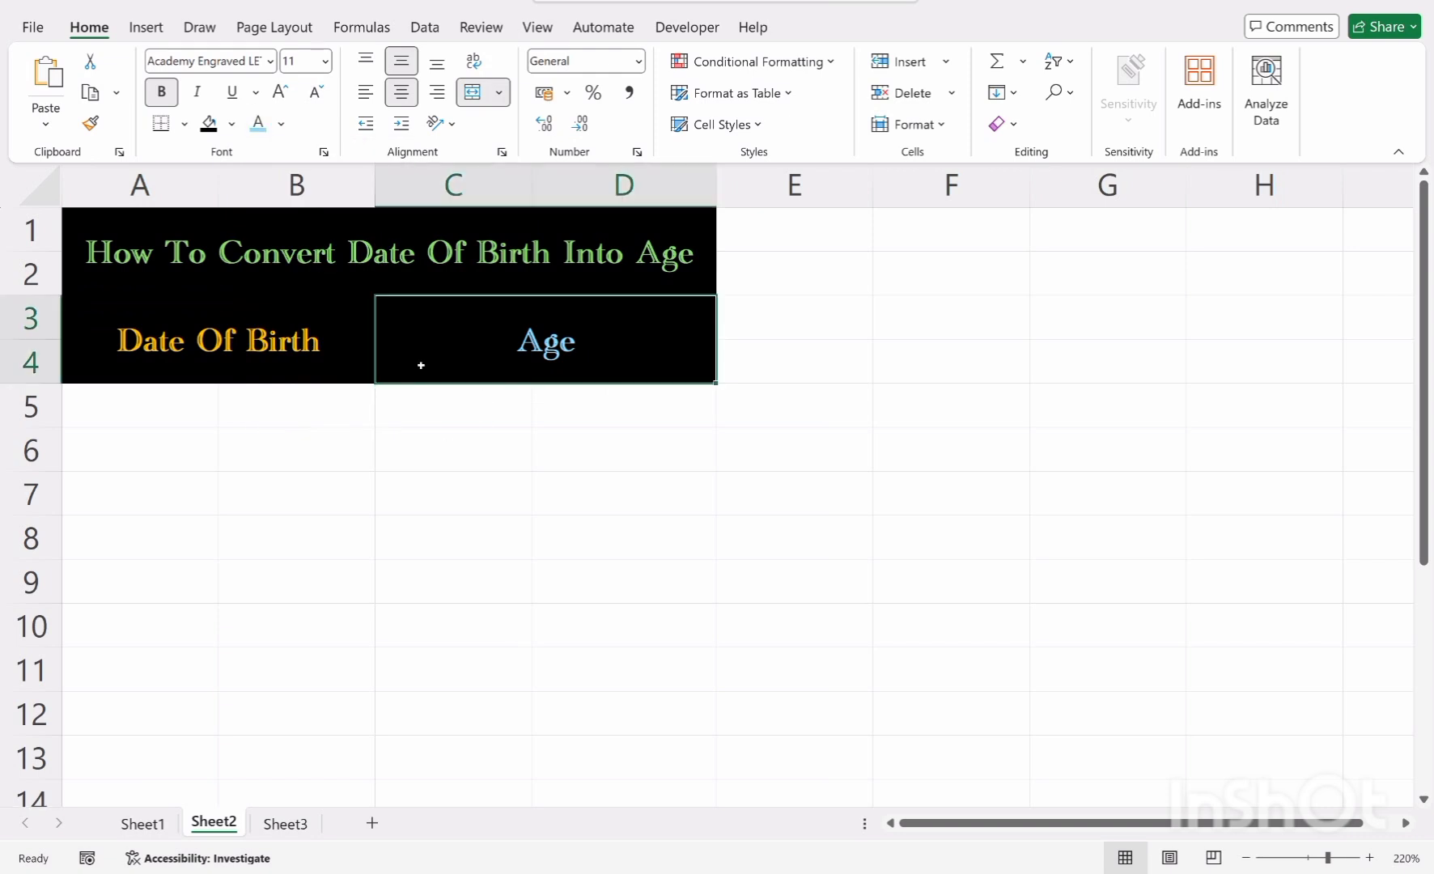
{"action": "left_click", "coordinate": [444, 454]}
Draw yellow borders between the title and header cells and along the block's edges using Draw Border
{"action": "left_click", "coordinate": [306, 338]}
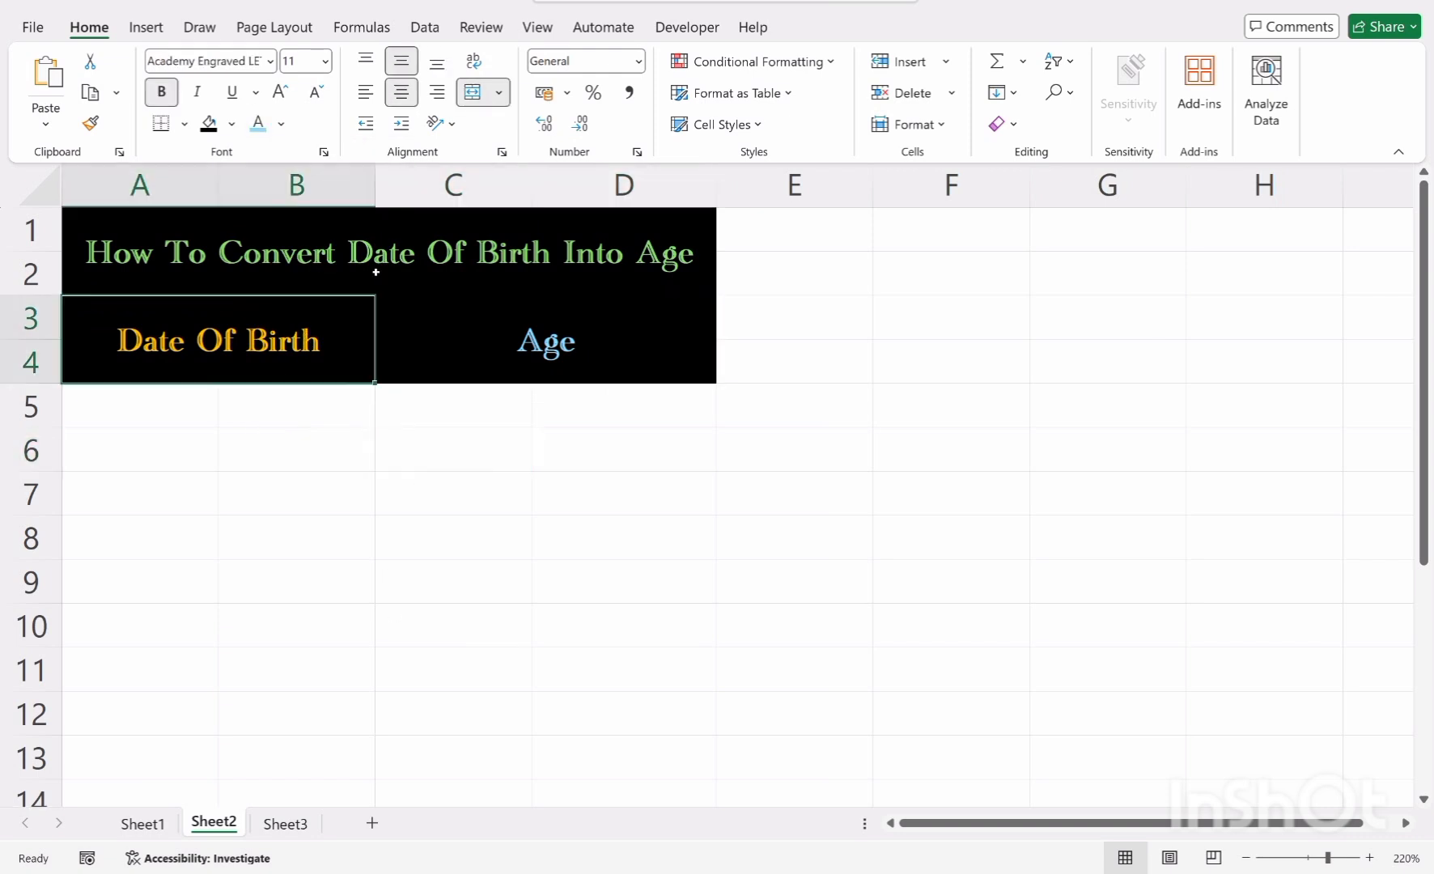
{"action": "left_click", "coordinate": [402, 261]}
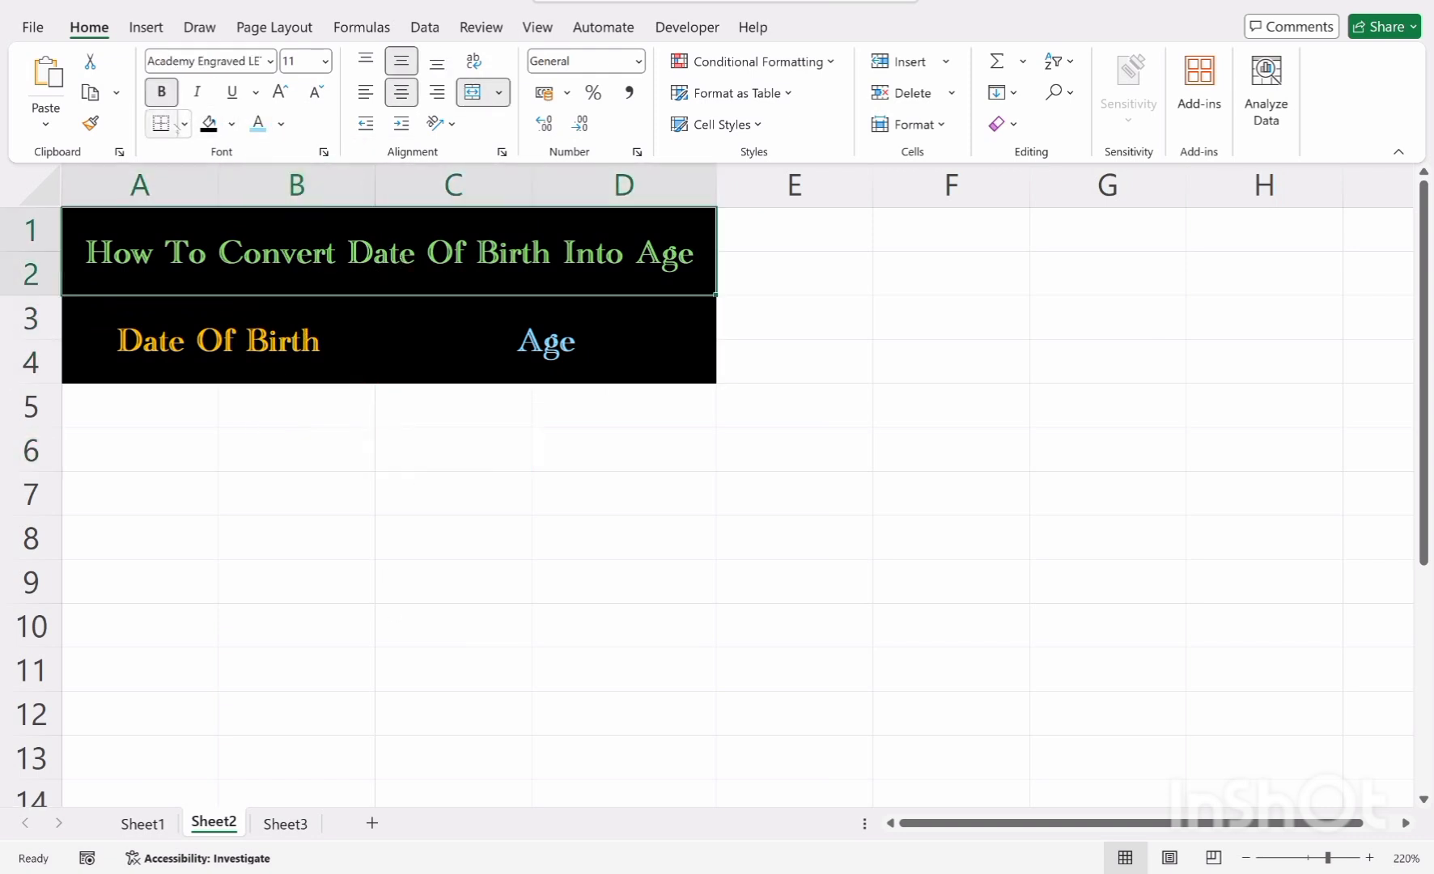
{"action": "left_click", "coordinate": [185, 124]}
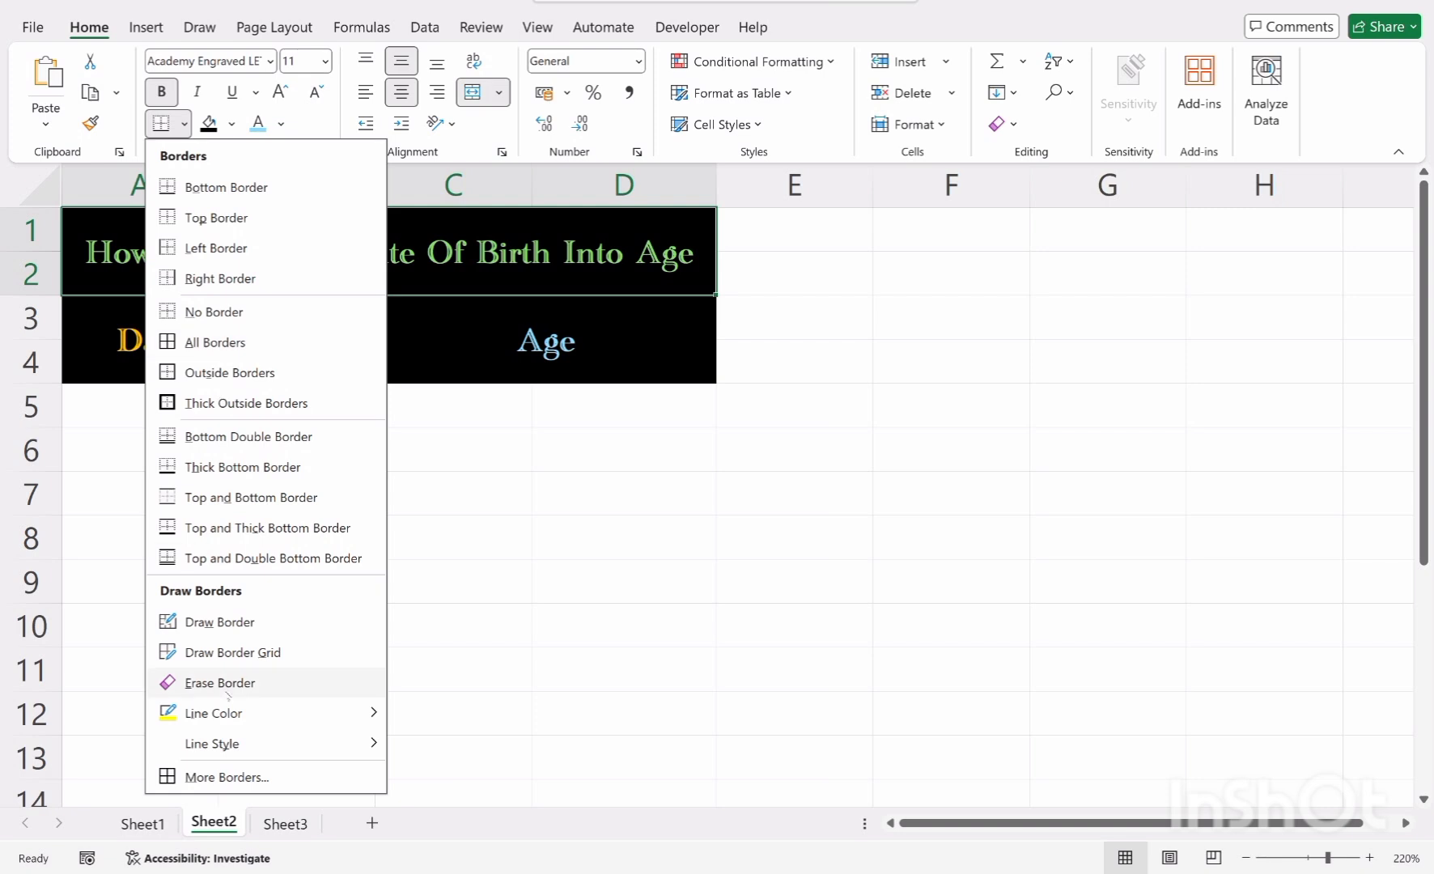
{"action": "mouse_move", "coordinate": [240, 723]}
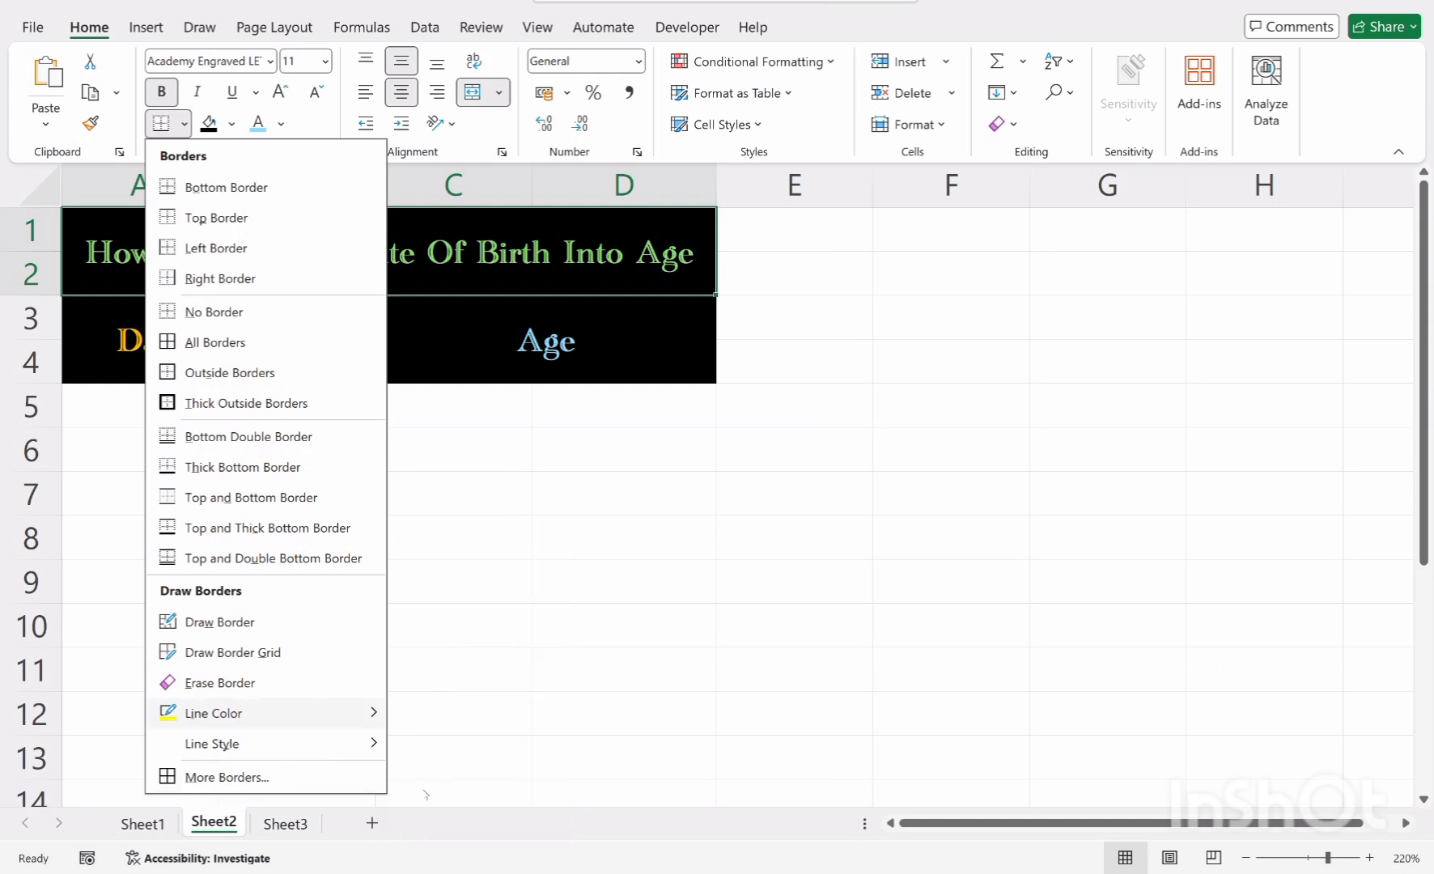
{"action": "left_click", "coordinate": [450, 855]}
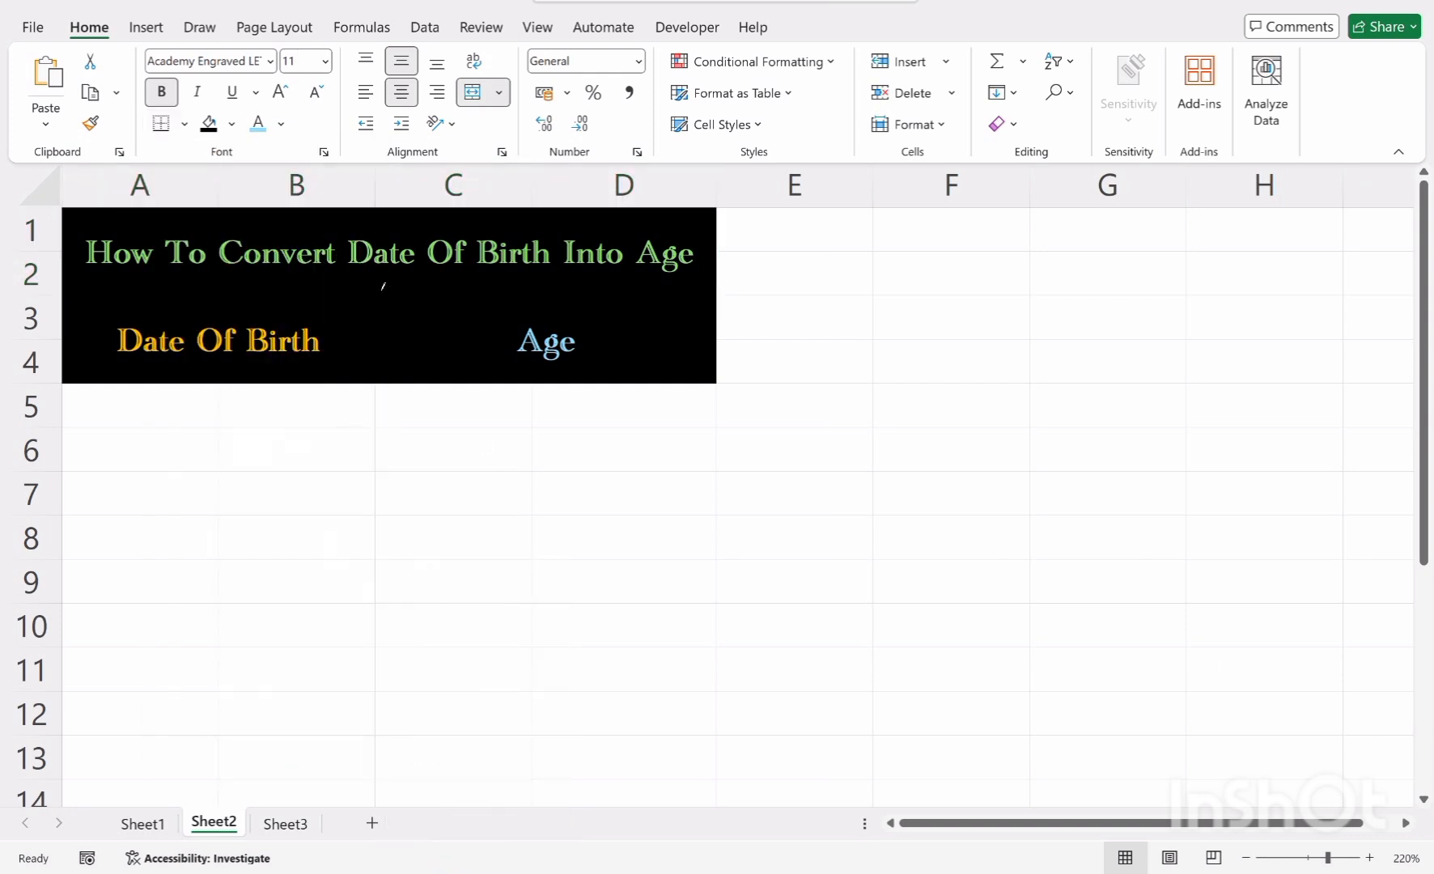
{"action": "left_click", "coordinate": [383, 296]}
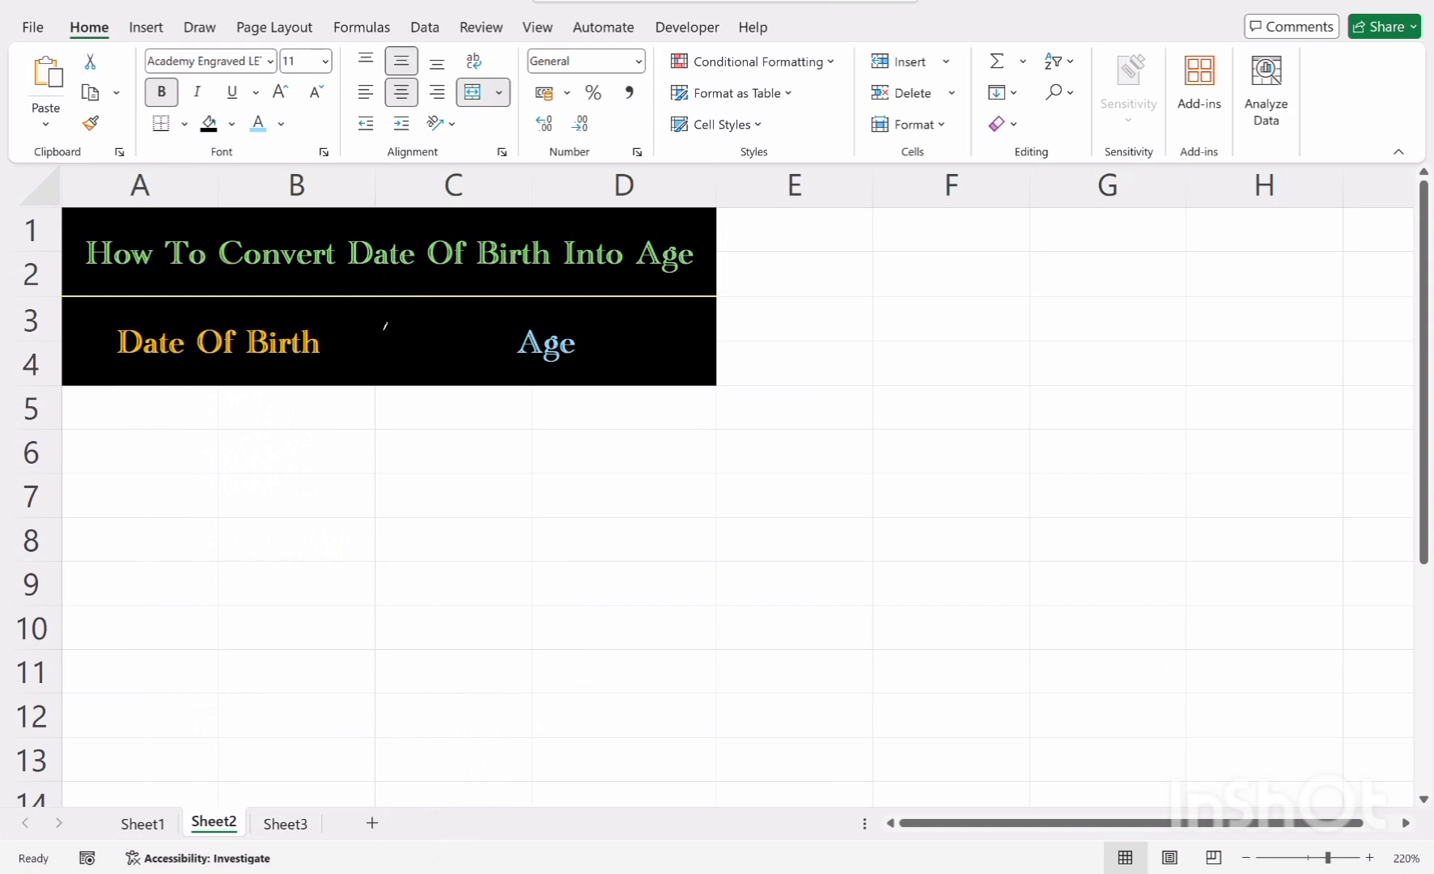
{"action": "left_click", "coordinate": [384, 327]}
{"action": "left_click", "coordinate": [199, 385]}
{"action": "left_click", "coordinate": [448, 392]}
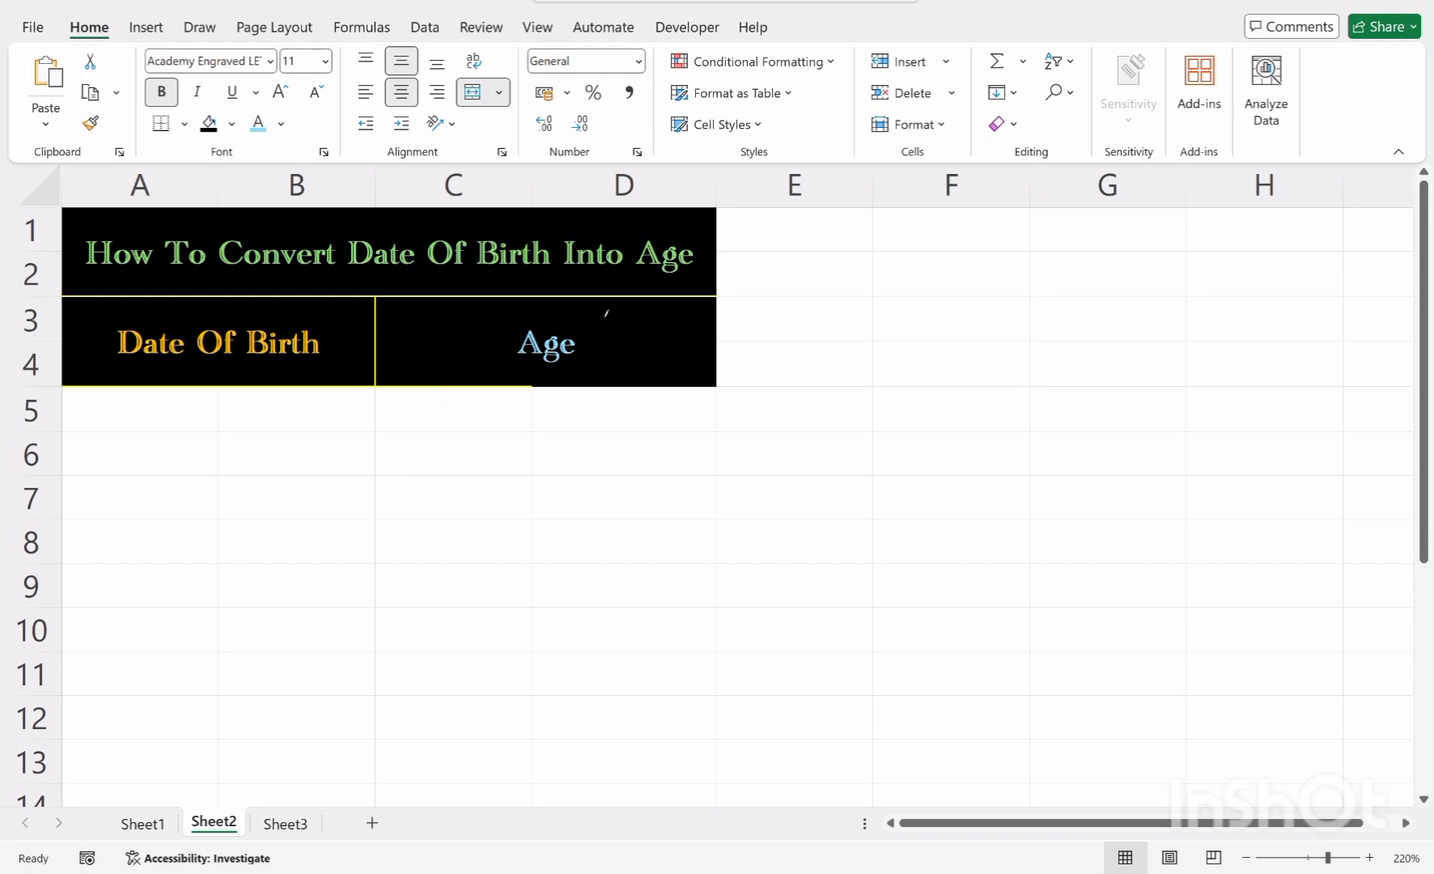
{"action": "left_click", "coordinate": [624, 379]}
{"action": "left_click", "coordinate": [716, 322]}
{"action": "left_click", "coordinate": [718, 258]}
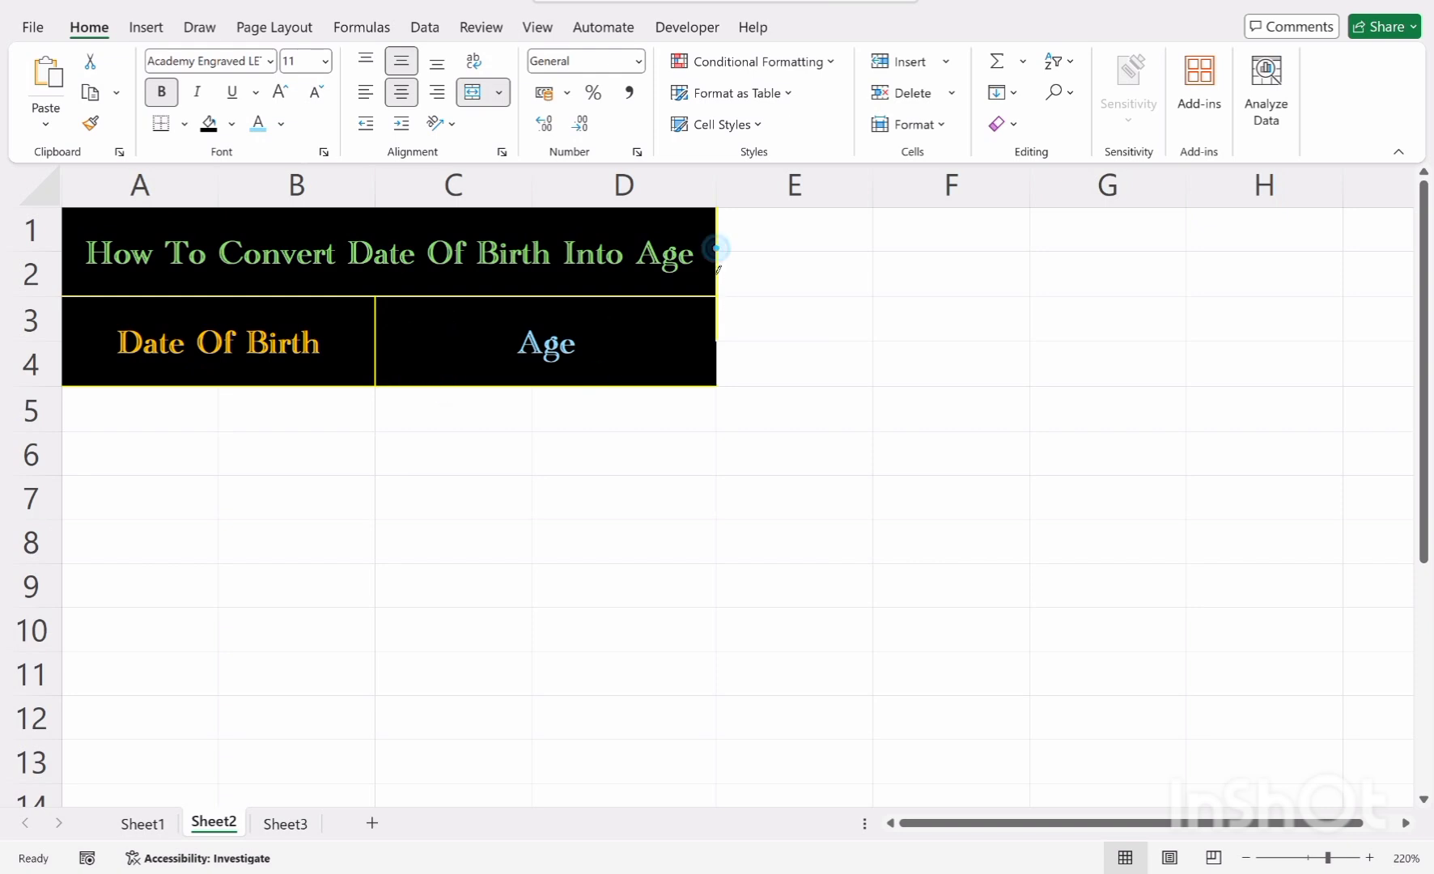
{"action": "left_click", "coordinate": [717, 368]}
{"action": "left_click", "coordinate": [199, 27]}
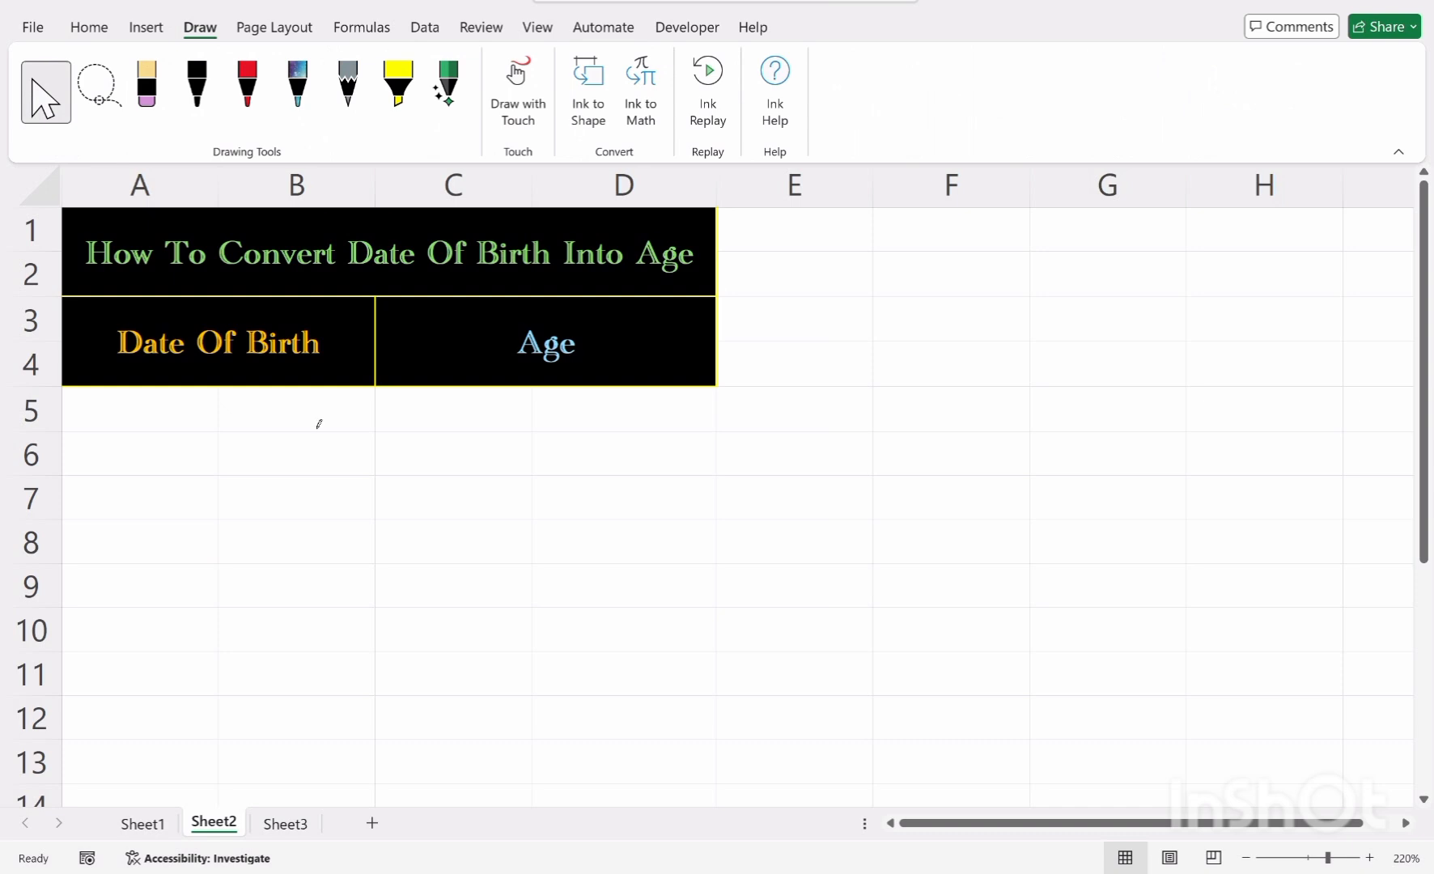
{"action": "left_click", "coordinate": [744, 325]}
{"action": "left_click", "coordinate": [624, 461]}
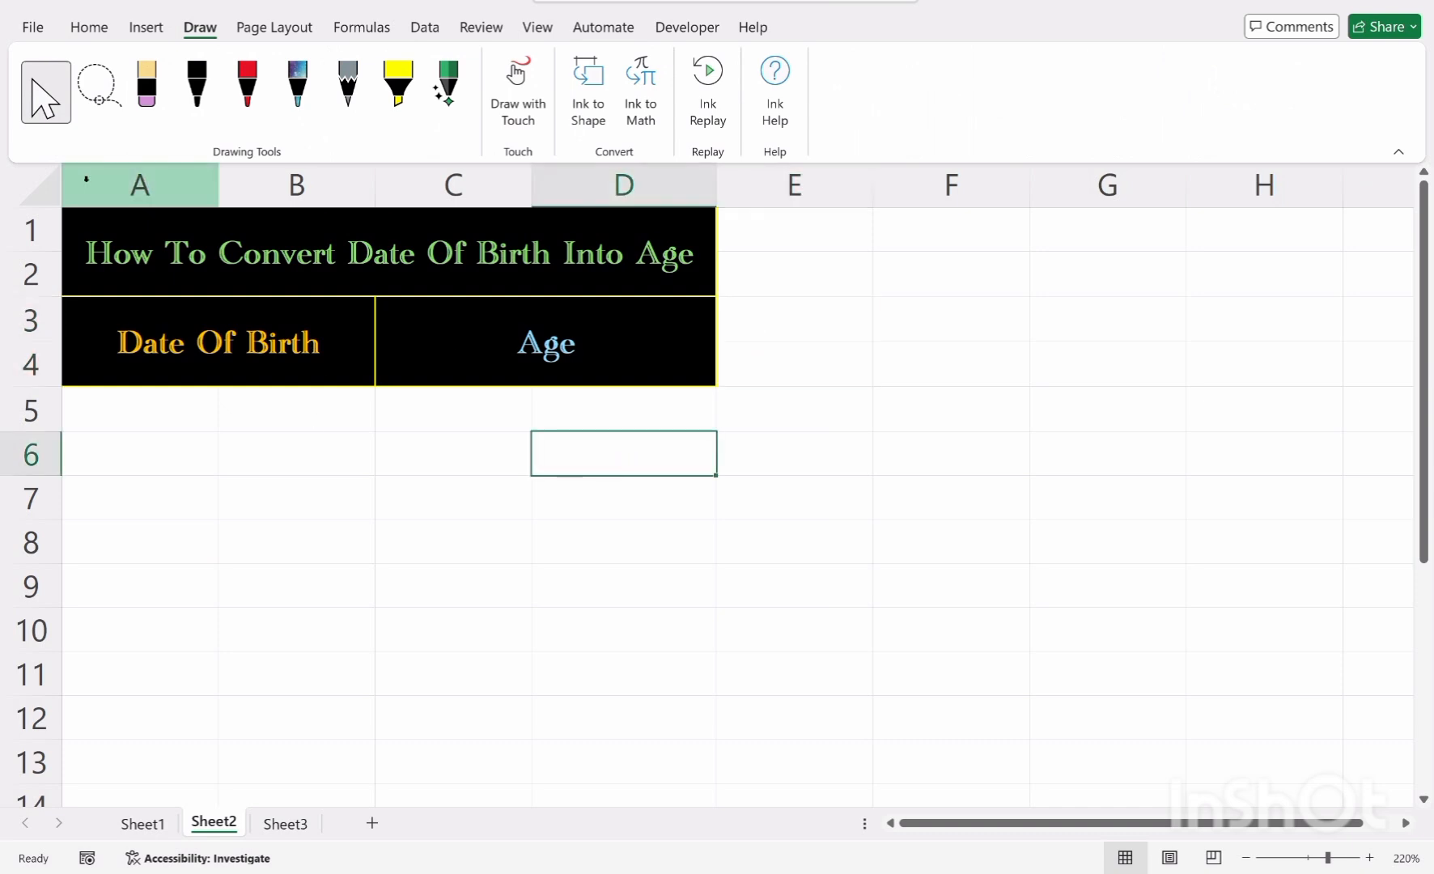
{"action": "left_click", "coordinate": [93, 34]}
{"action": "left_click", "coordinate": [420, 448]}
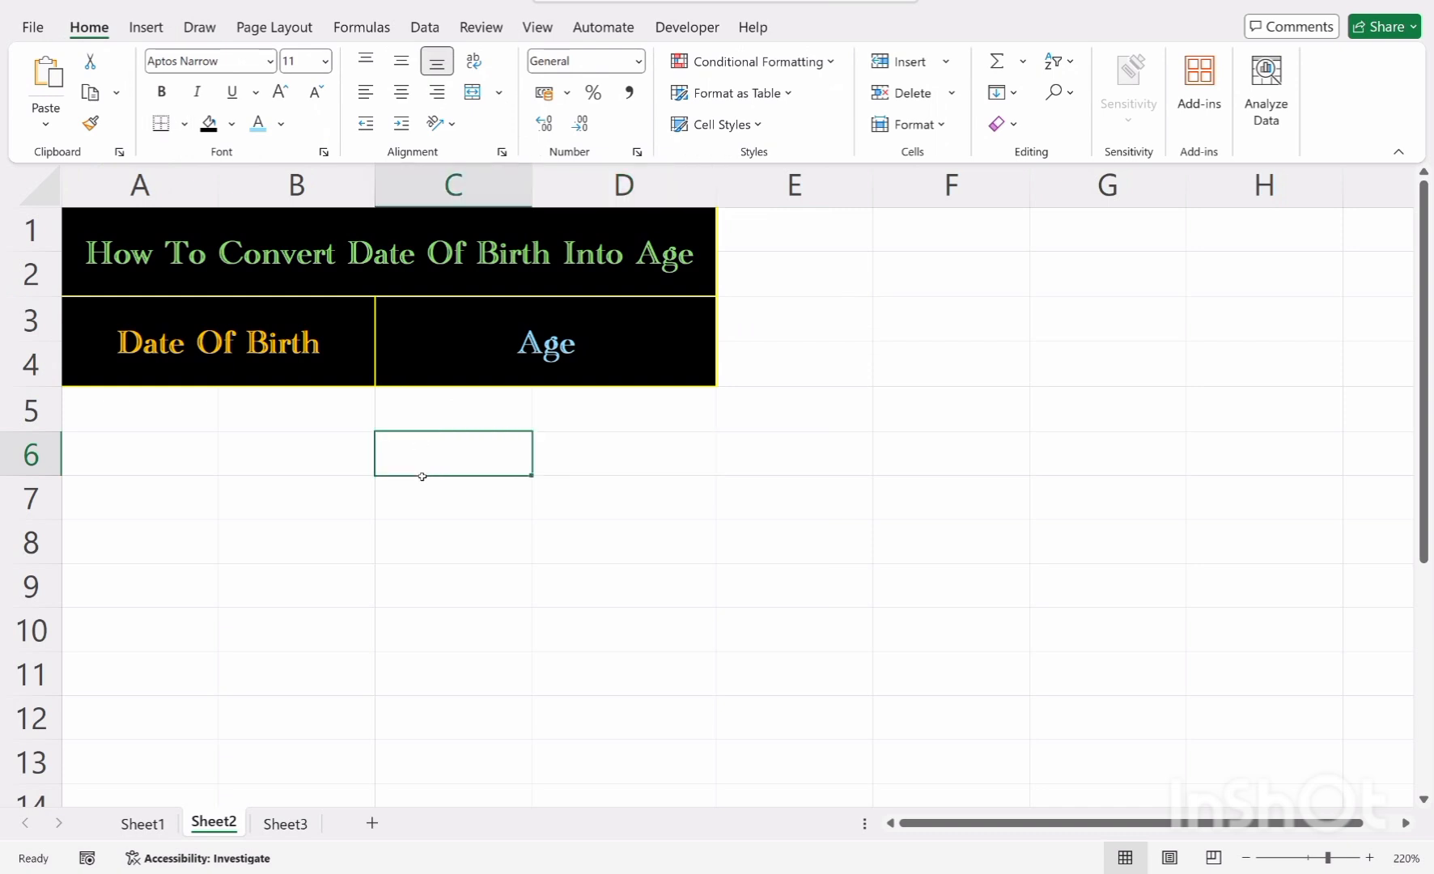
Merge and center A5:B6 and C5:D6 as two separate data cells below the headers
{"action": "left_click", "coordinate": [361, 569]}
{"action": "left_click", "coordinate": [231, 462]}
{"action": "left_click_drag", "start_coordinate": [175, 410], "coordinate": [248, 463]}
{"action": "left_click", "coordinate": [474, 93]}
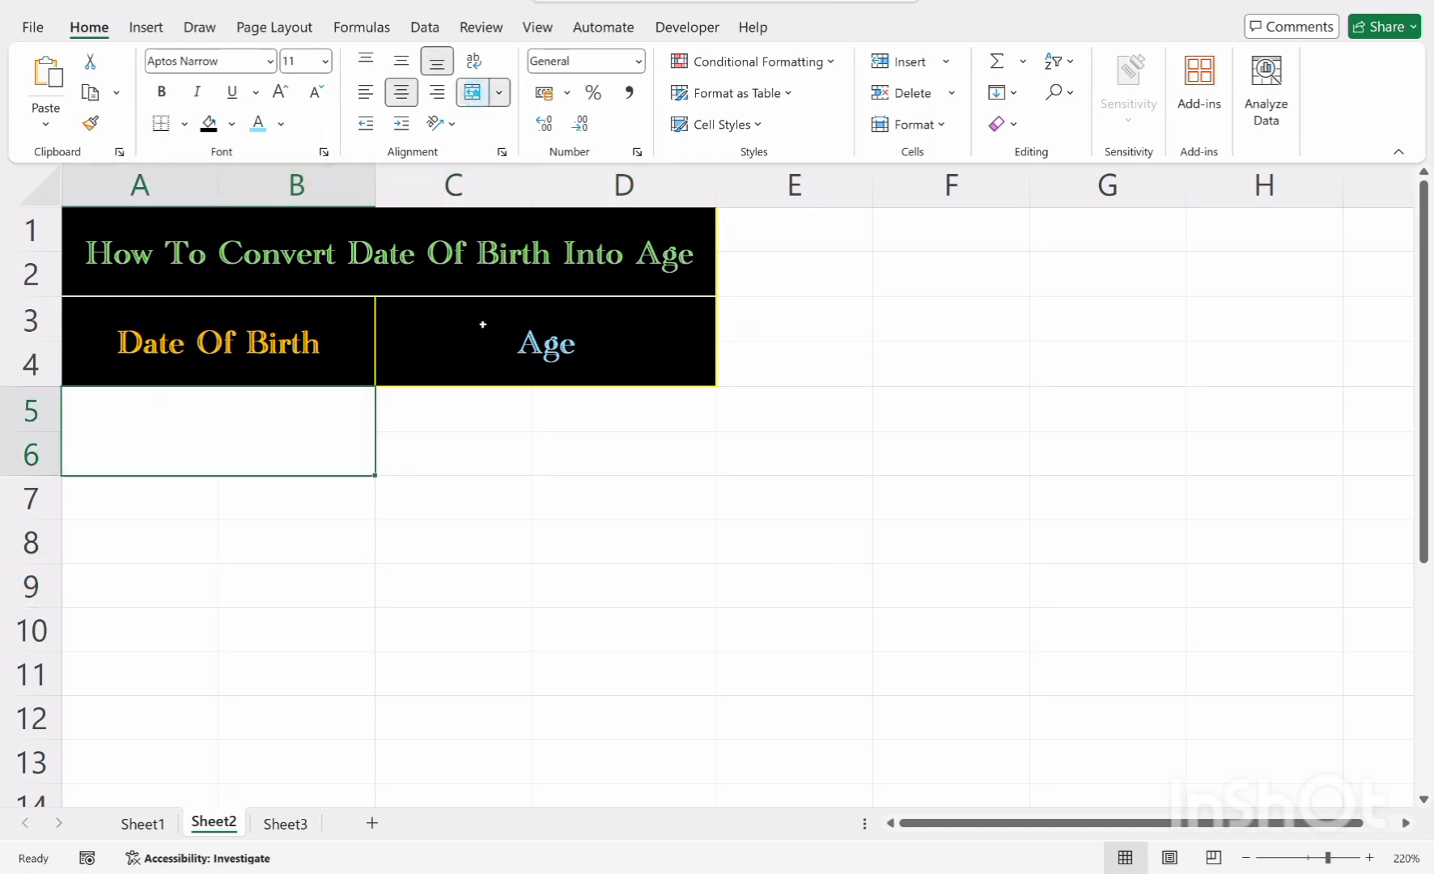
{"action": "left_click_drag", "start_coordinate": [502, 411], "coordinate": [551, 454]}
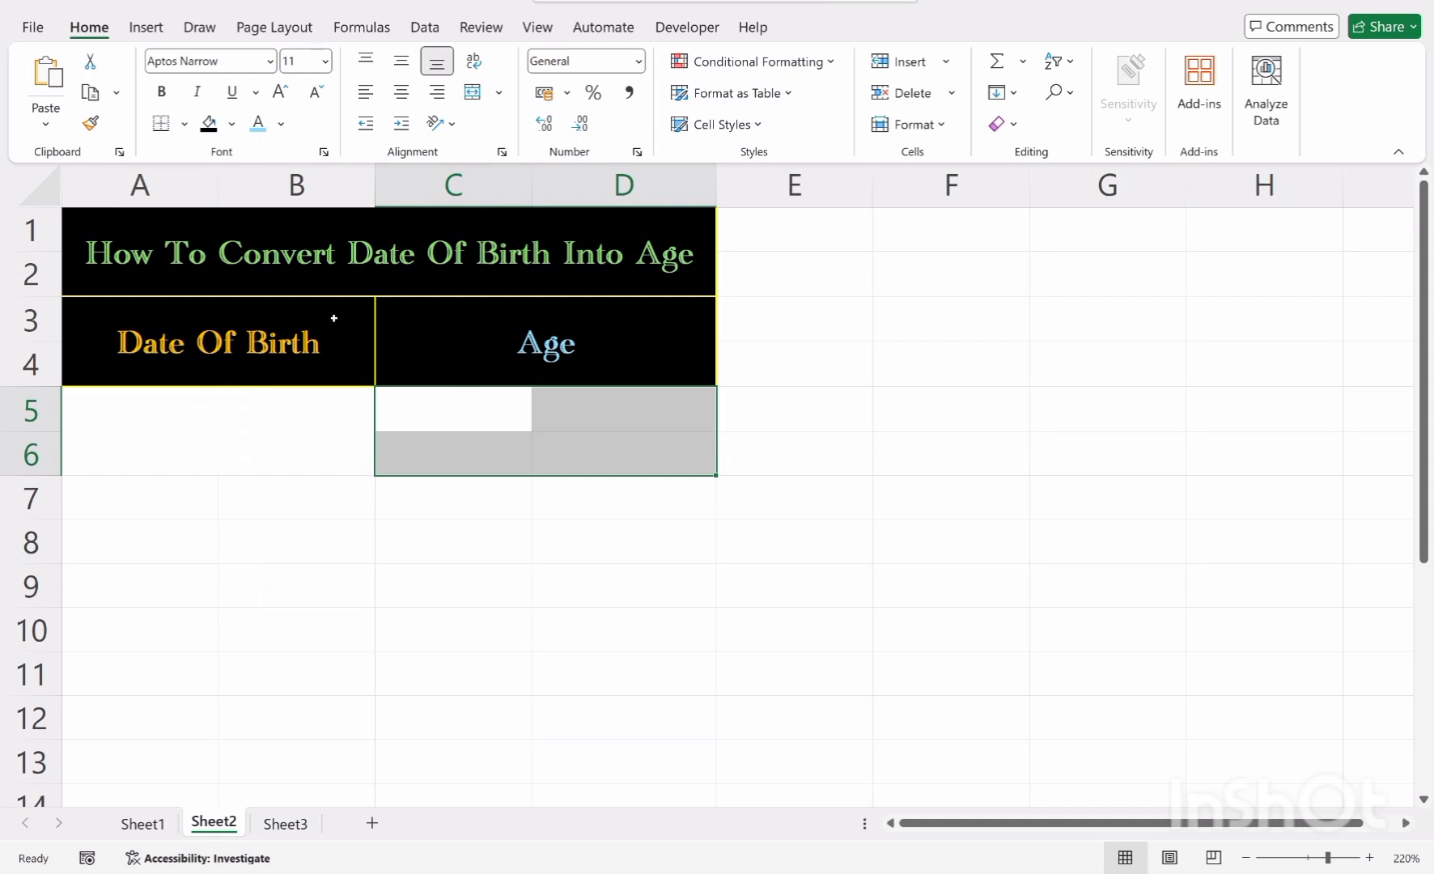
{"action": "left_click", "coordinate": [472, 92]}
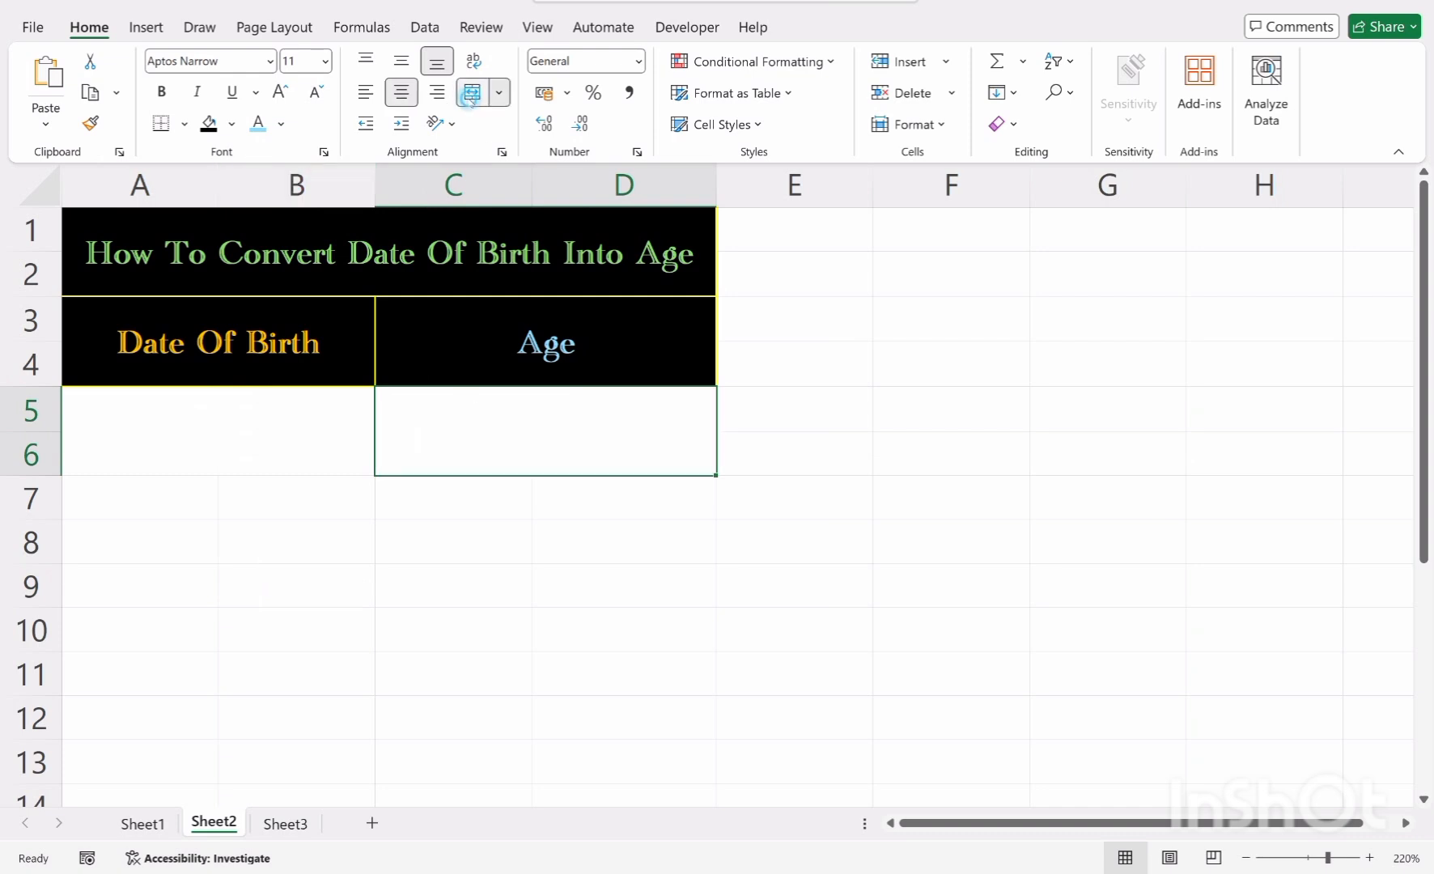
Fill the merged Date Of Birth data cell A5:B6 with a light green theme color
{"action": "left_click", "coordinate": [423, 540]}
{"action": "left_click", "coordinate": [235, 398]}
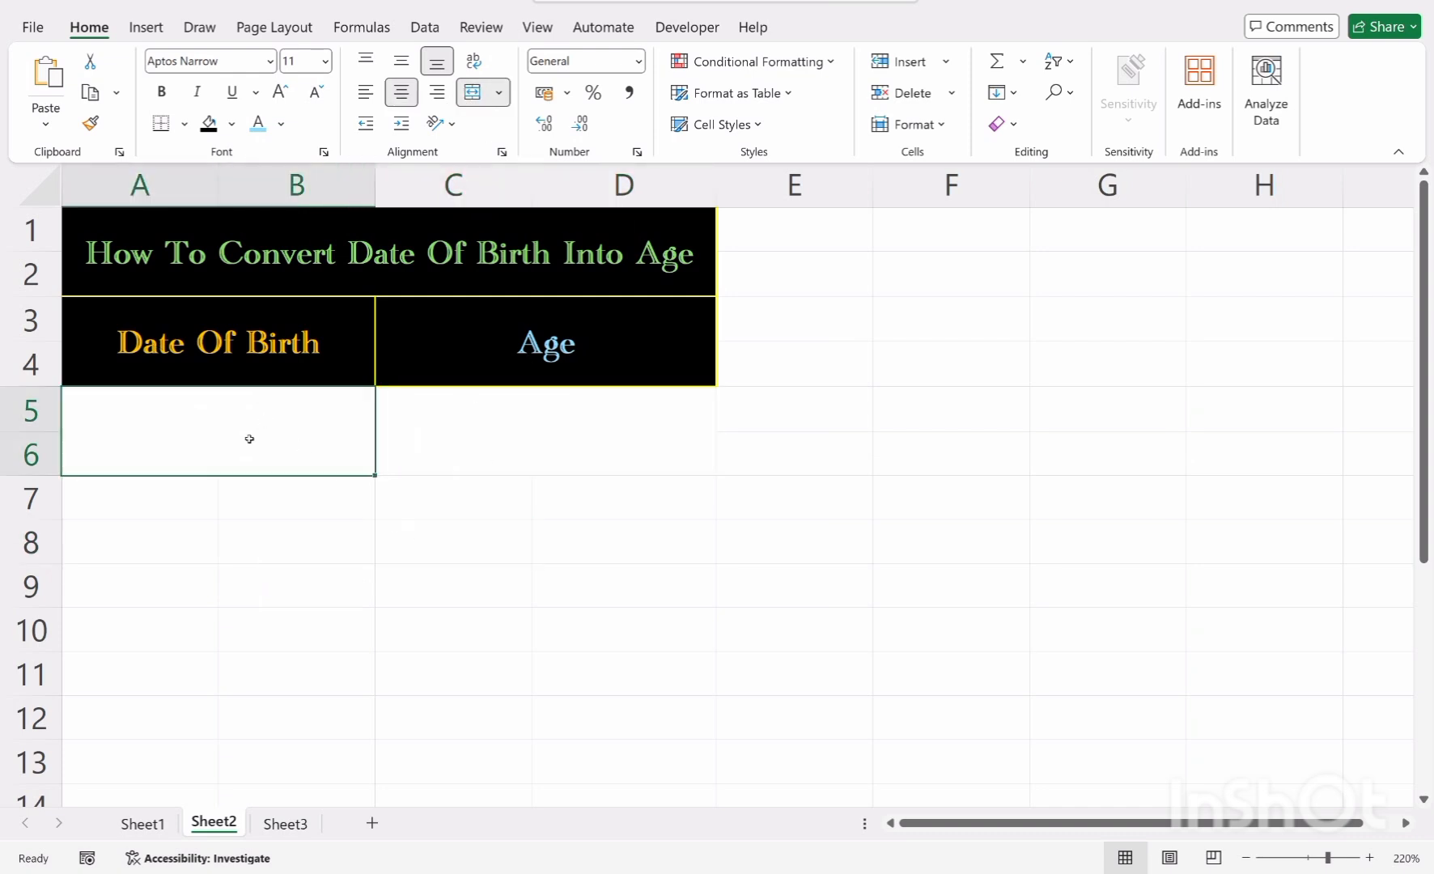
{"action": "left_click", "coordinate": [232, 125]}
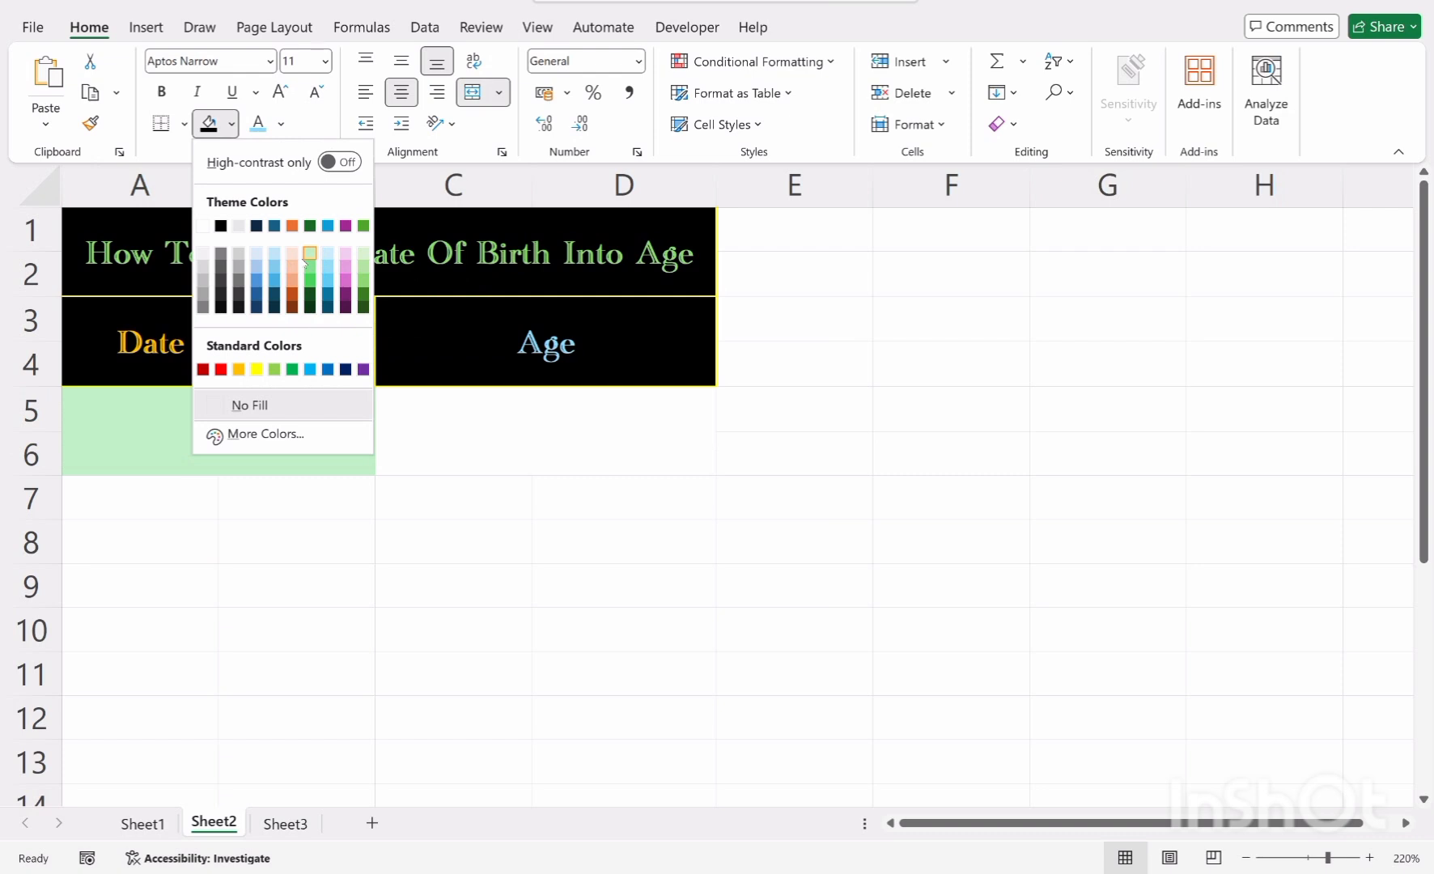
{"action": "left_click", "coordinate": [308, 257]}
Fill the merged Age data cell C5:D6 with a light orange theme color
{"action": "left_click", "coordinate": [463, 456]}
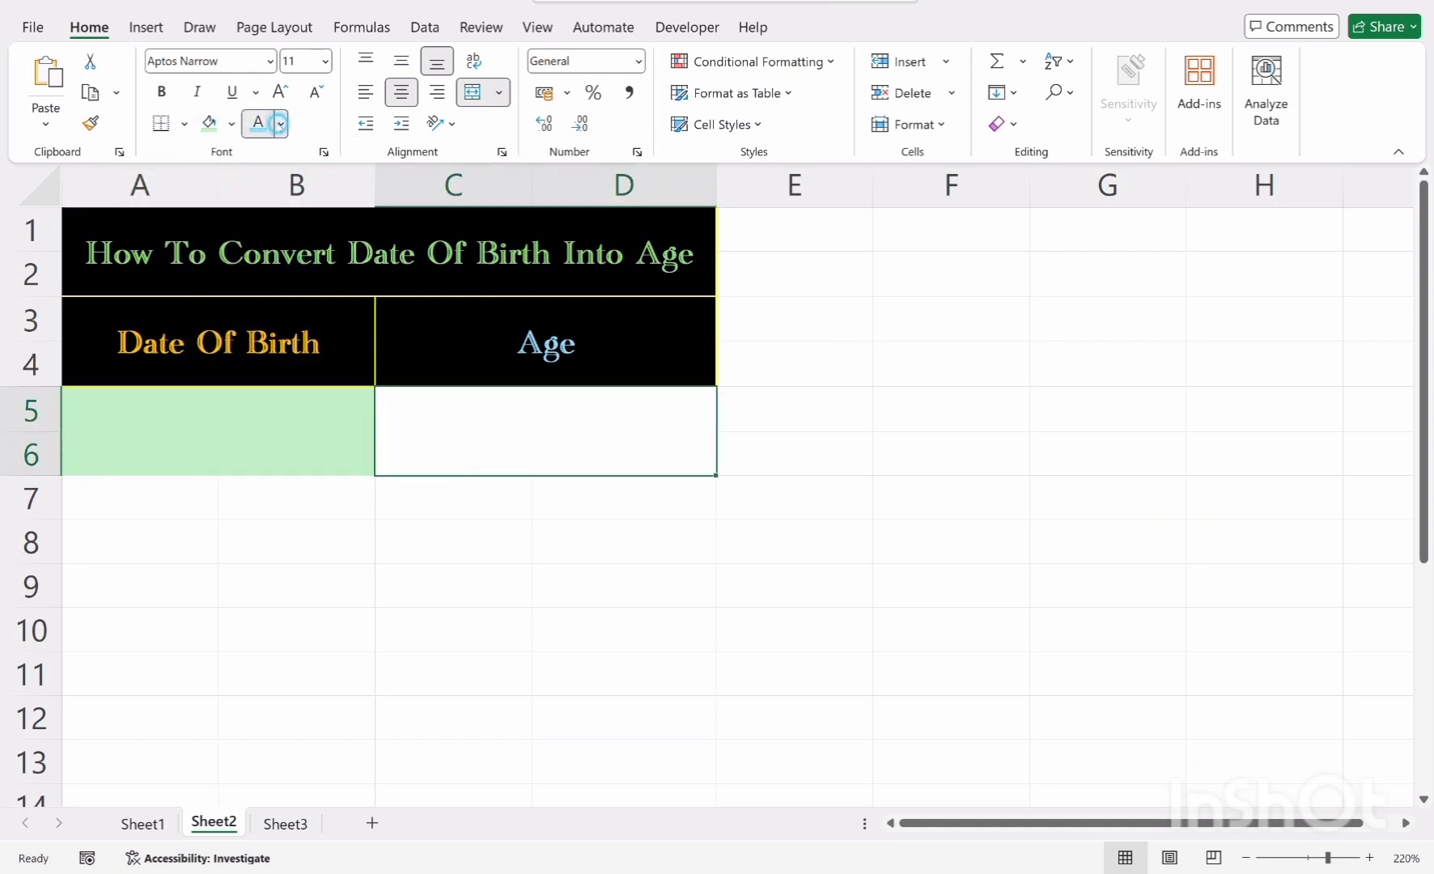
{"action": "left_click", "coordinate": [281, 124]}
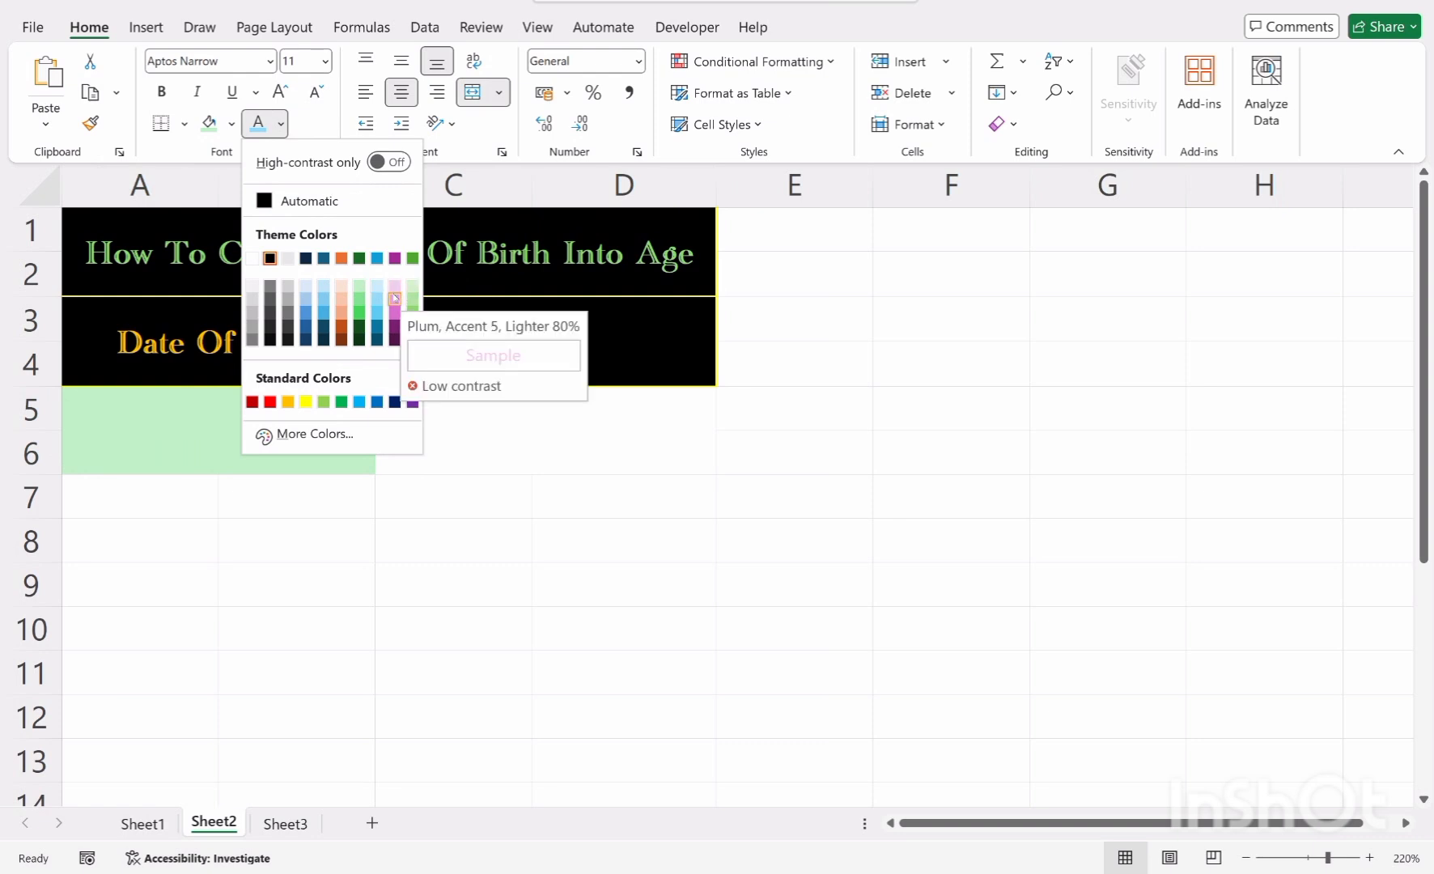
{"action": "left_click", "coordinate": [464, 458]}
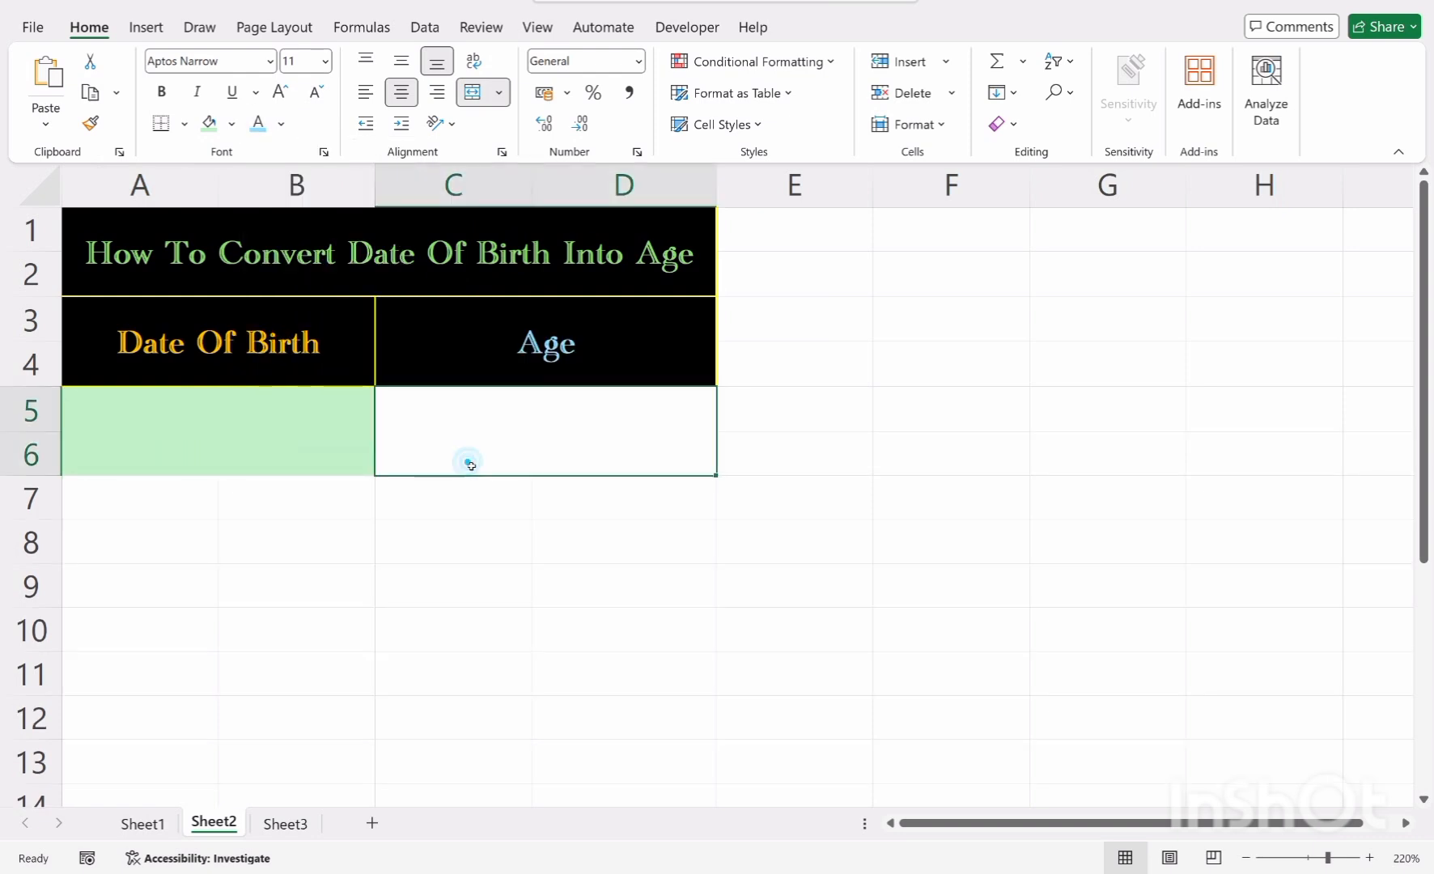
{"action": "left_click", "coordinate": [231, 123]}
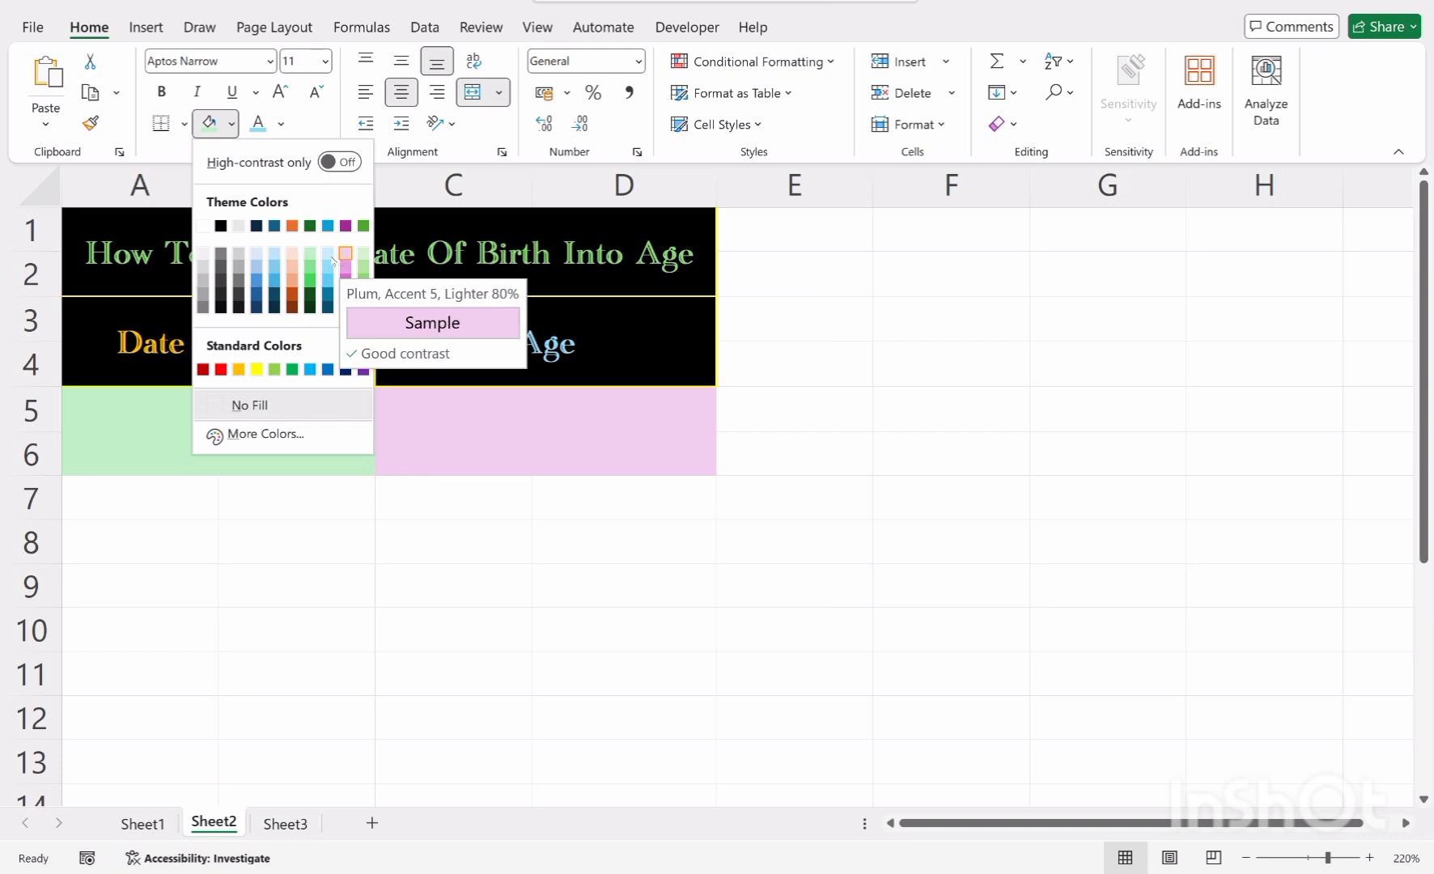
{"action": "left_click", "coordinate": [293, 270]}
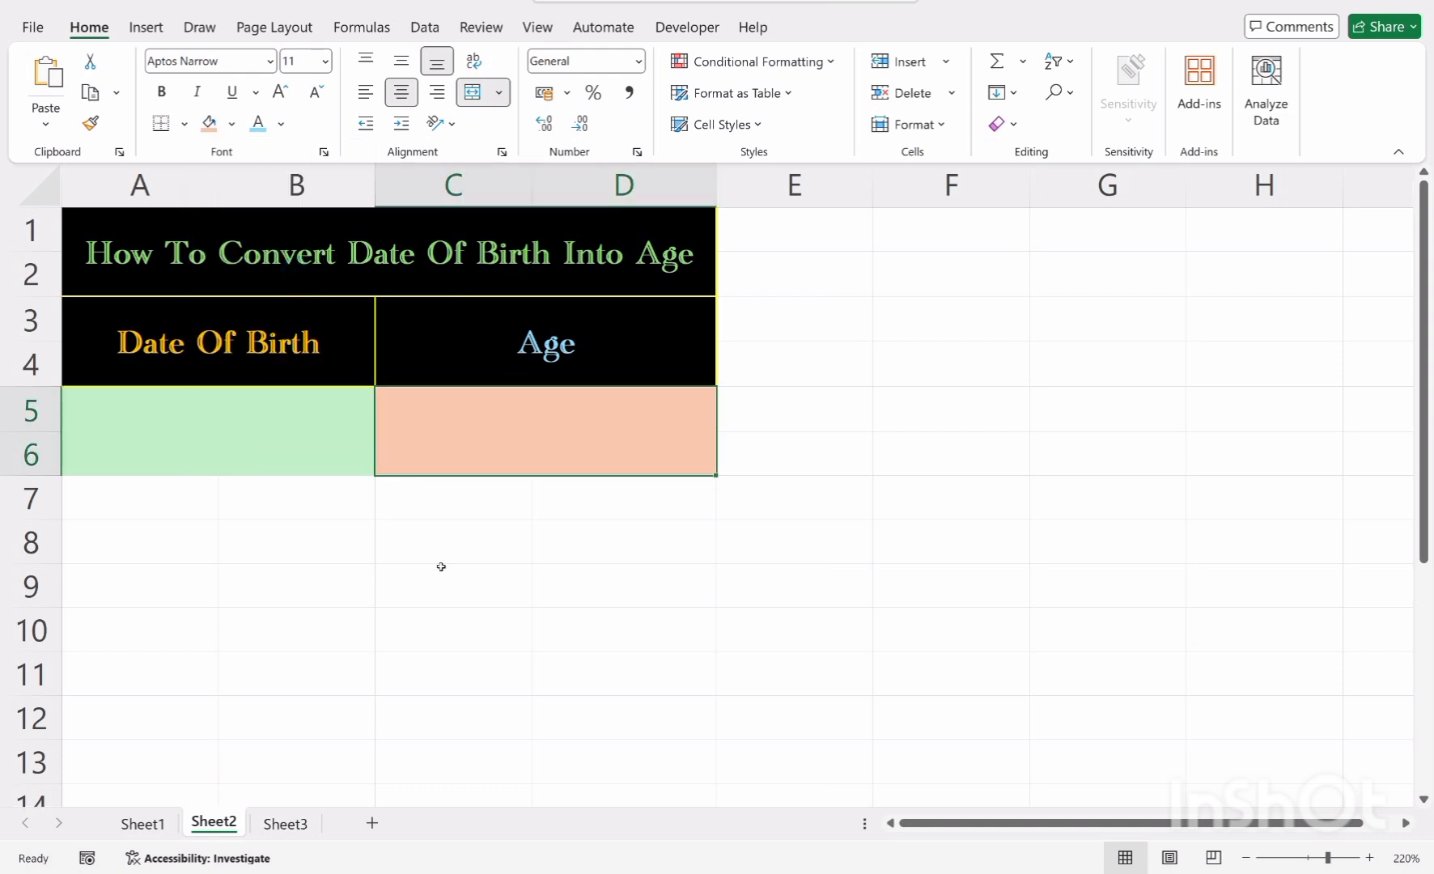
{"action": "left_click", "coordinate": [441, 558]}
{"action": "left_click", "coordinate": [298, 468]}
{"action": "left_click", "coordinate": [352, 607]}
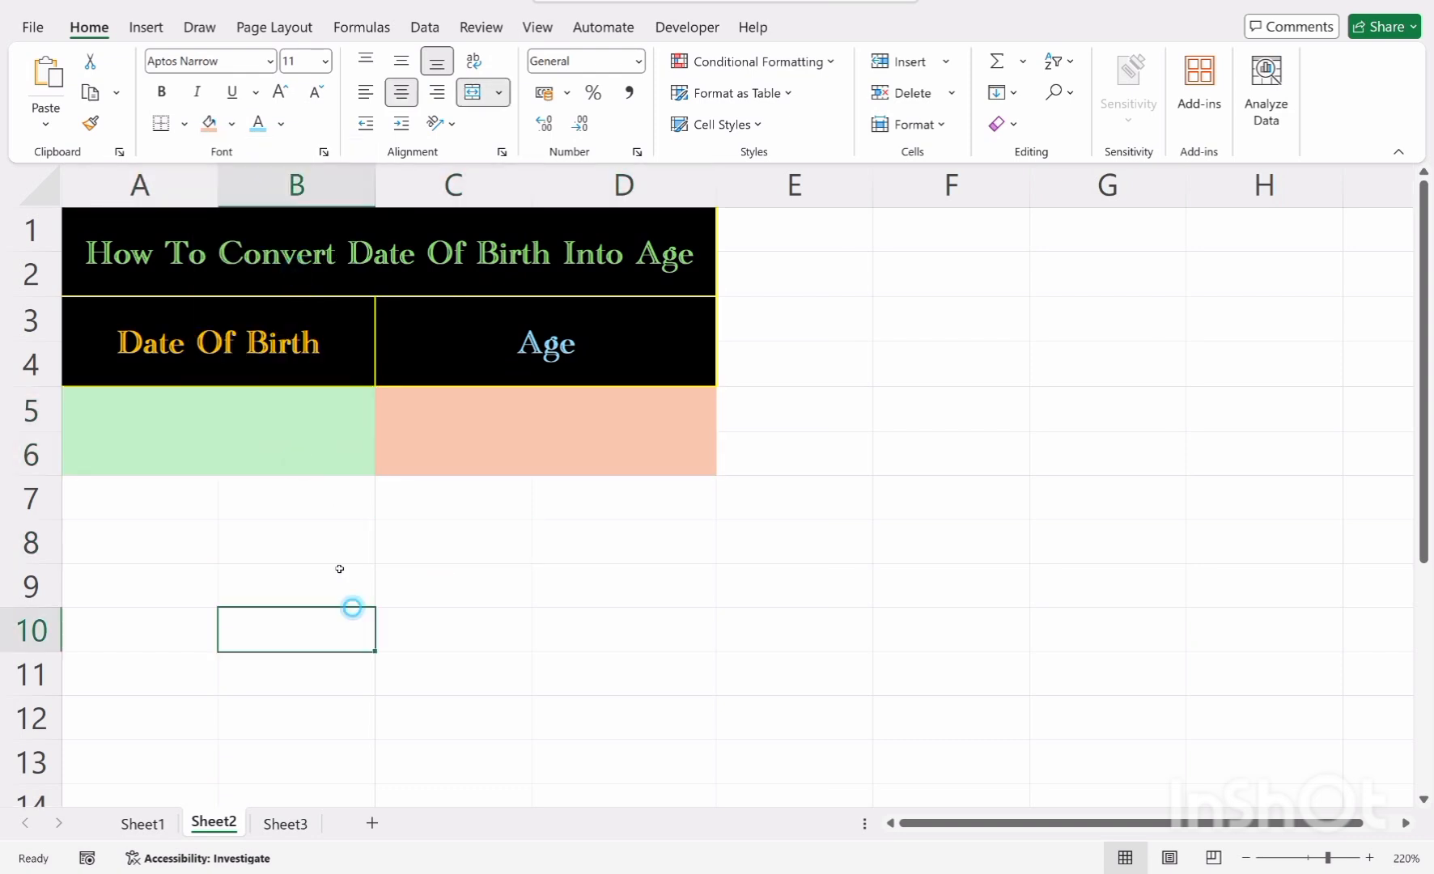
{"action": "left_click", "coordinate": [311, 432]}
{"action": "left_click", "coordinate": [643, 434]}
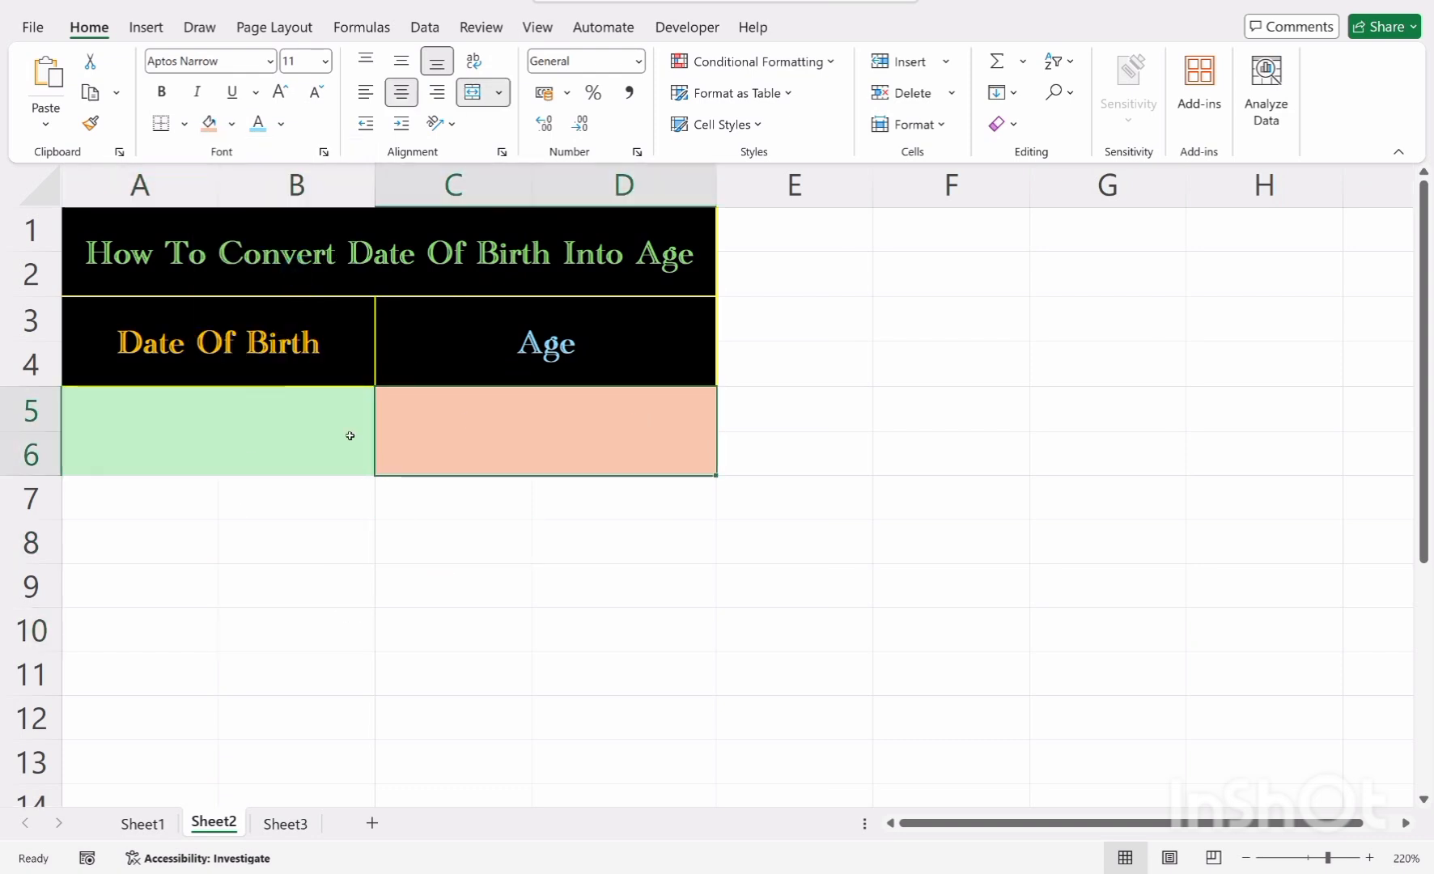
{"action": "left_click", "coordinate": [468, 586]}
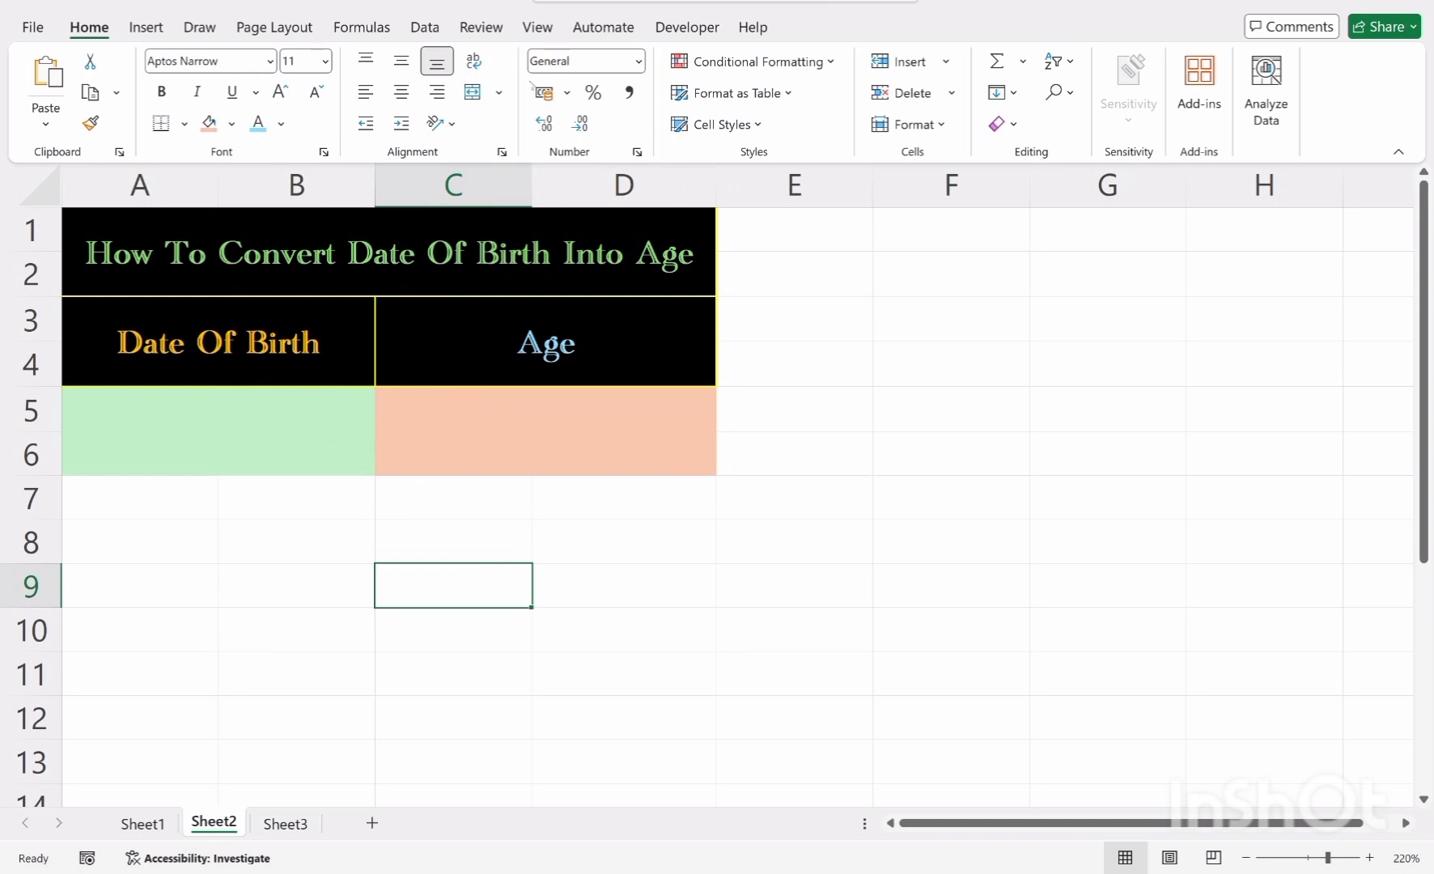
Hide the worksheet gridlines
{"action": "left_click", "coordinate": [547, 31]}
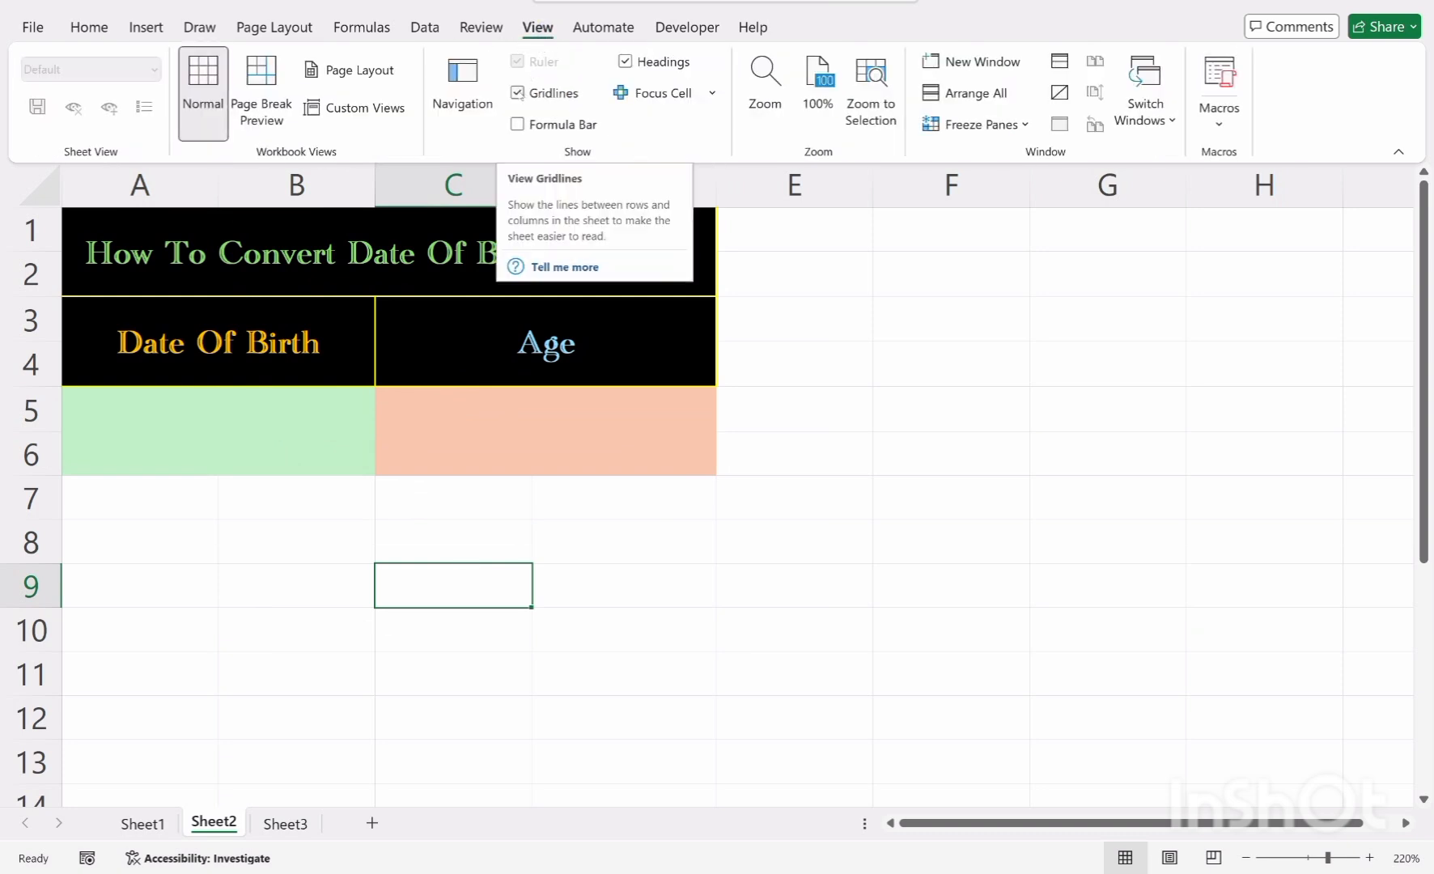
{"action": "left_click", "coordinate": [518, 94]}
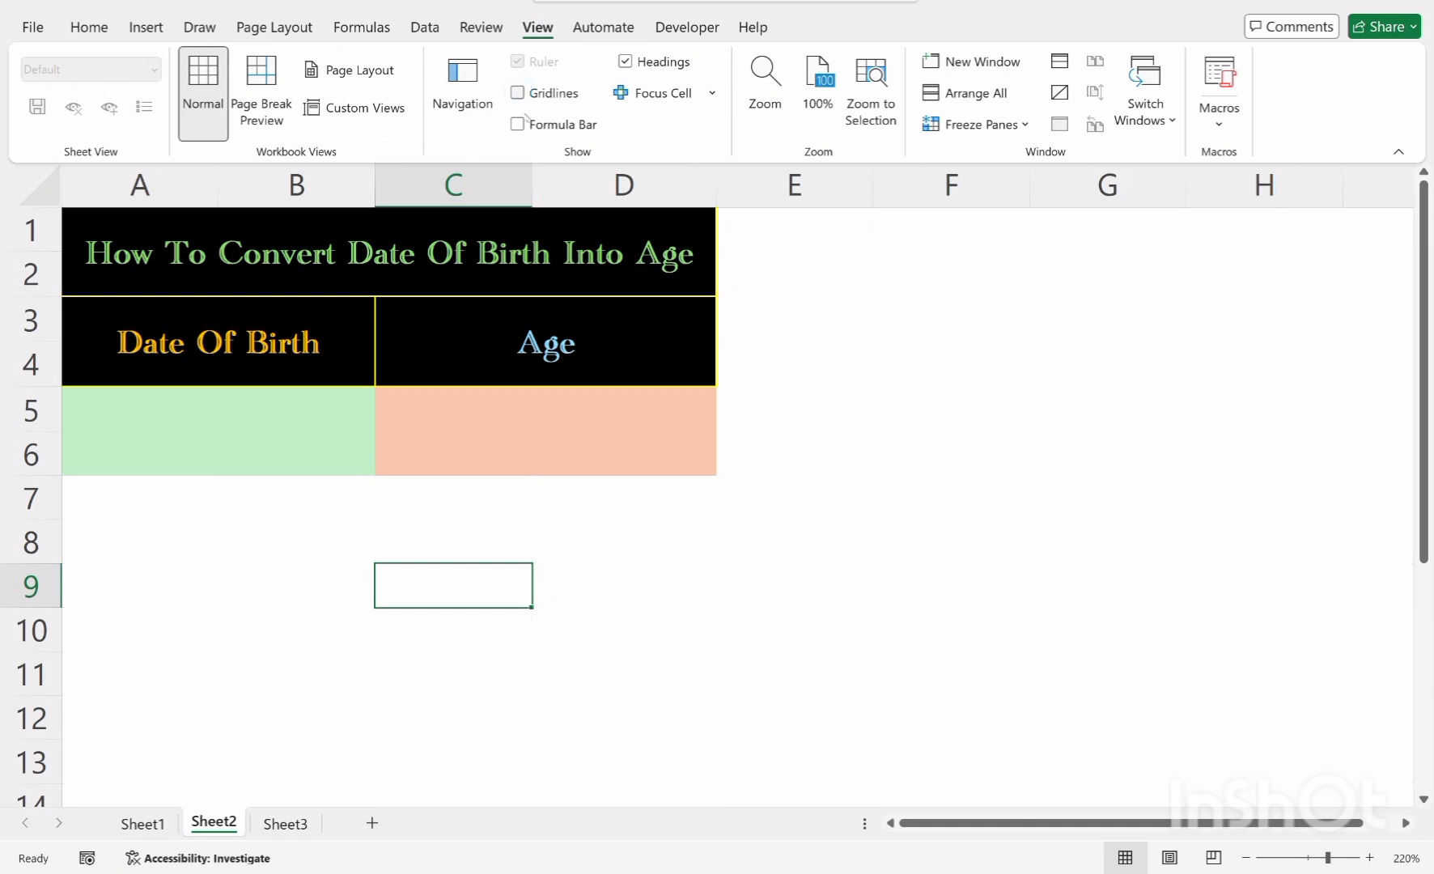
{"action": "left_click", "coordinate": [526, 544]}
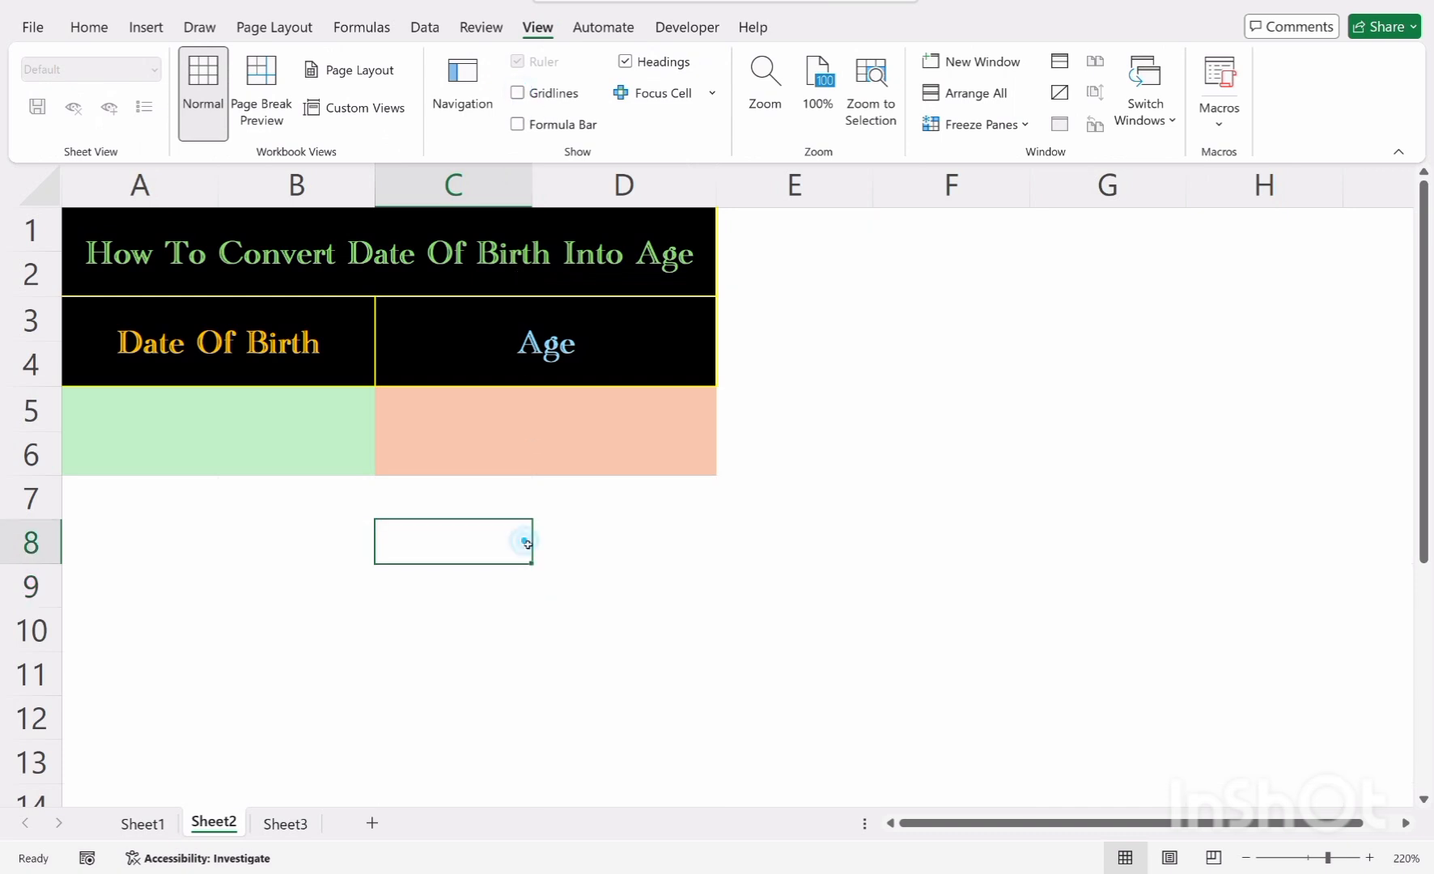
{"action": "left_click", "coordinate": [381, 630]}
Enter the date of birth 21-9-1998 in the merged A5:B6 cell
{"action": "left_click", "coordinate": [296, 426]}
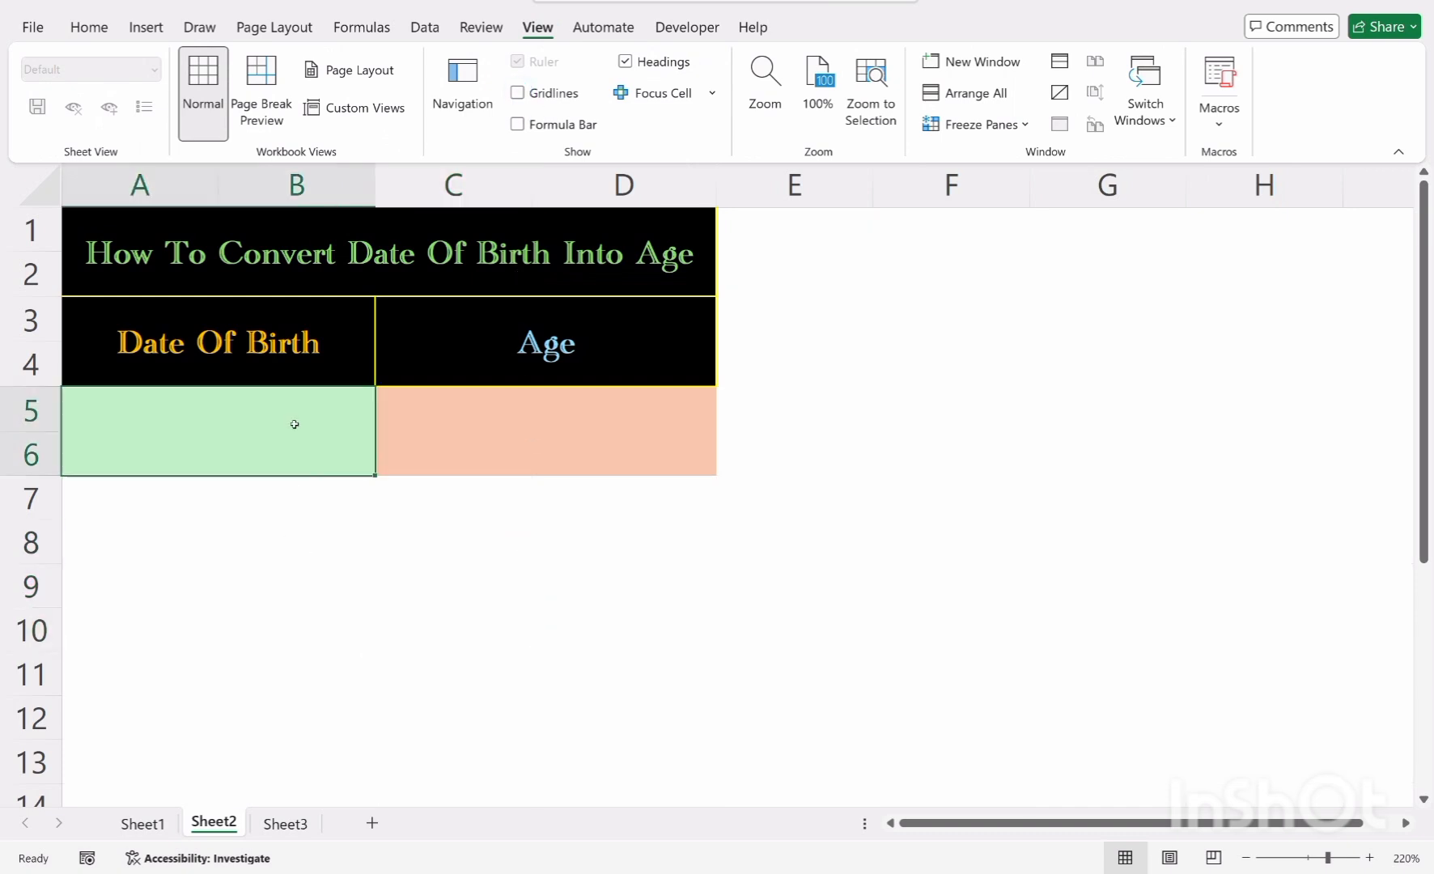
{"action": "double_click", "coordinate": [294, 445]}
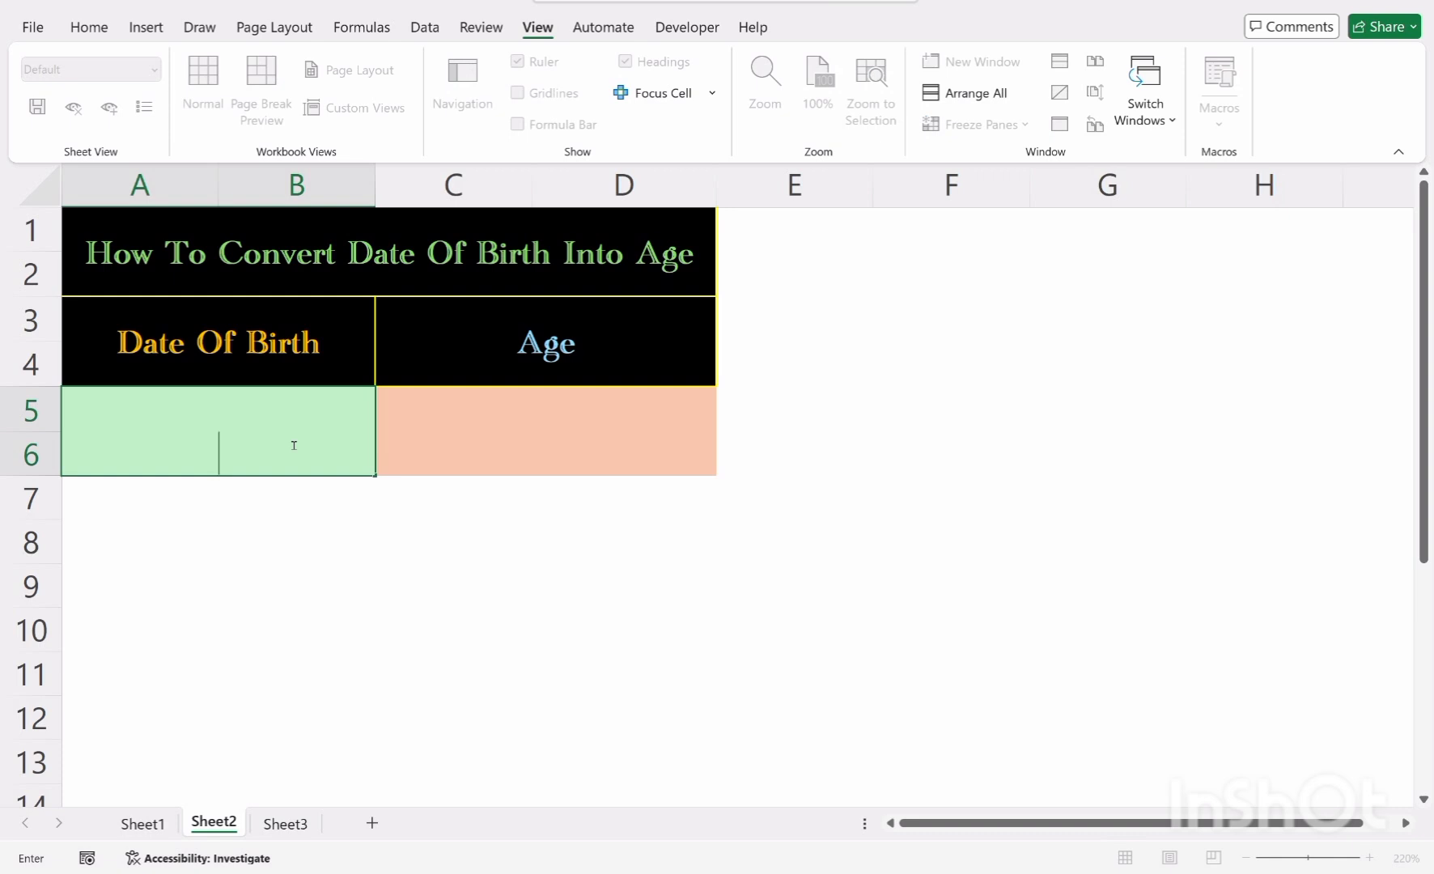
{"action": "type", "text": "2"}
{"action": "type", "text": "1-9-1"}
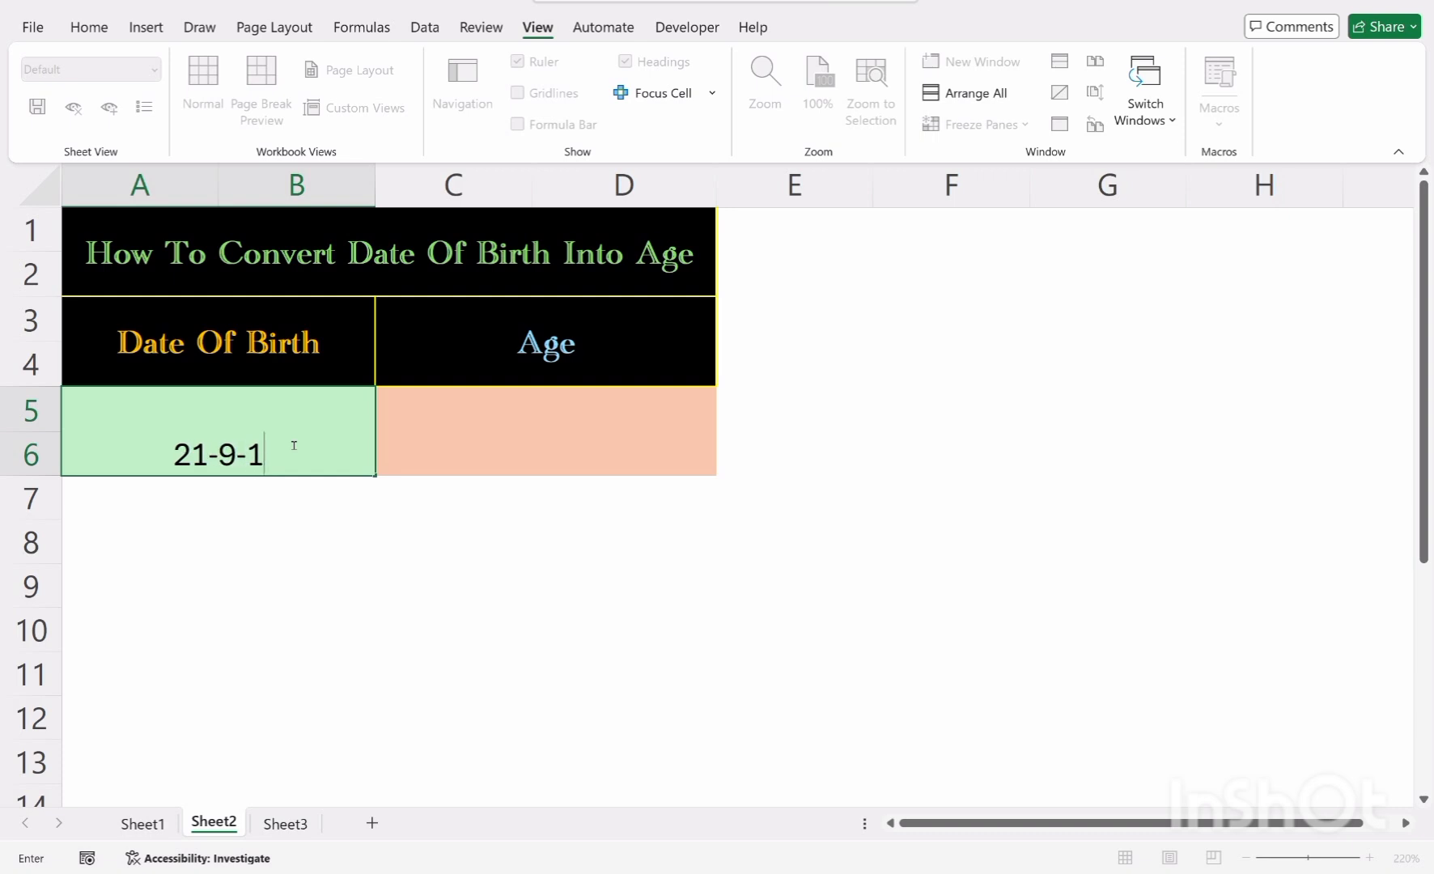
{"action": "type", "text": "998"}
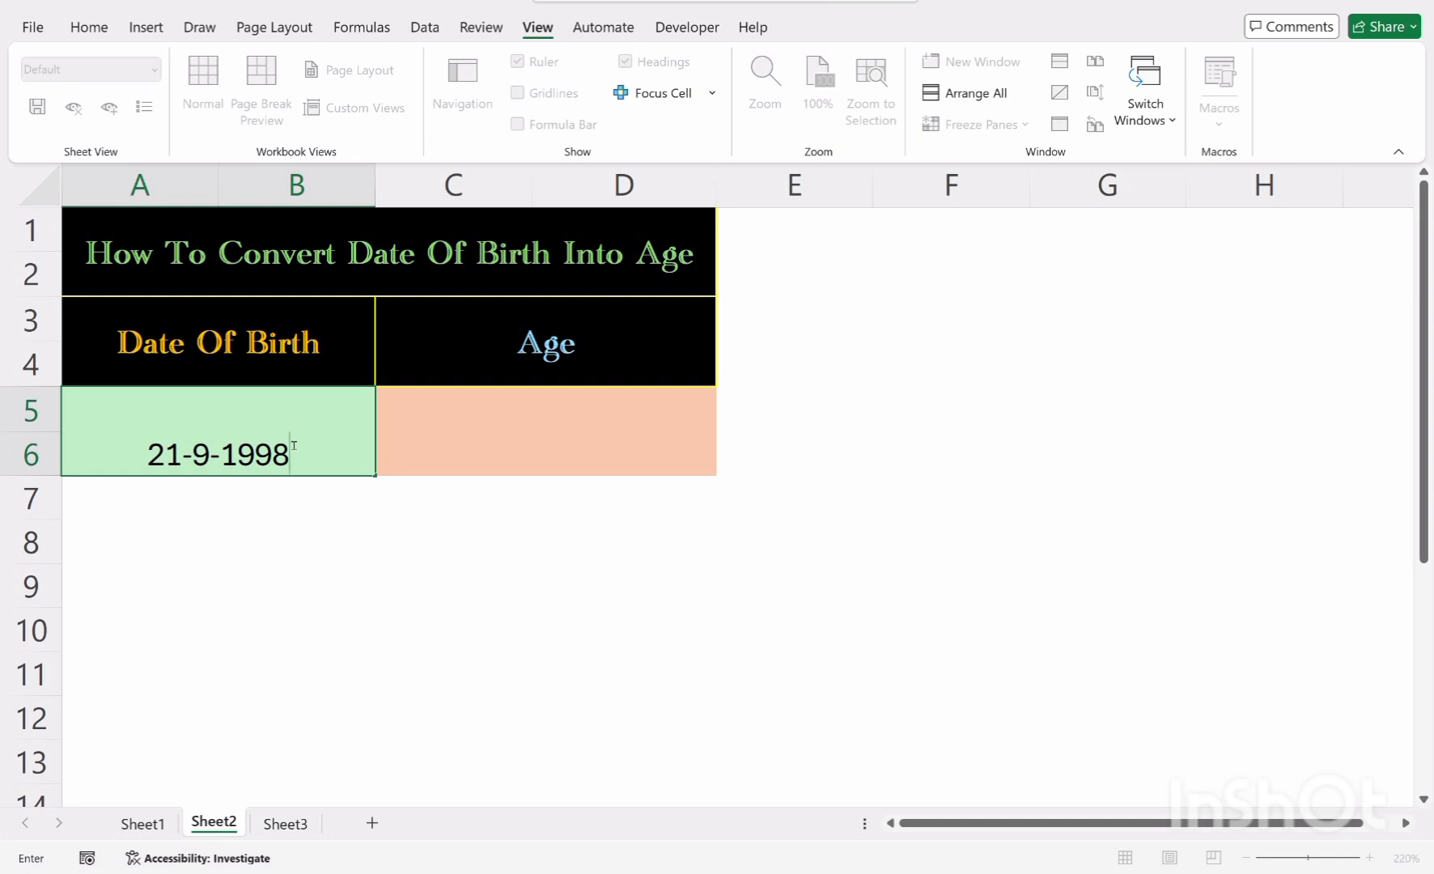
{"action": "left_click", "coordinate": [441, 432]}
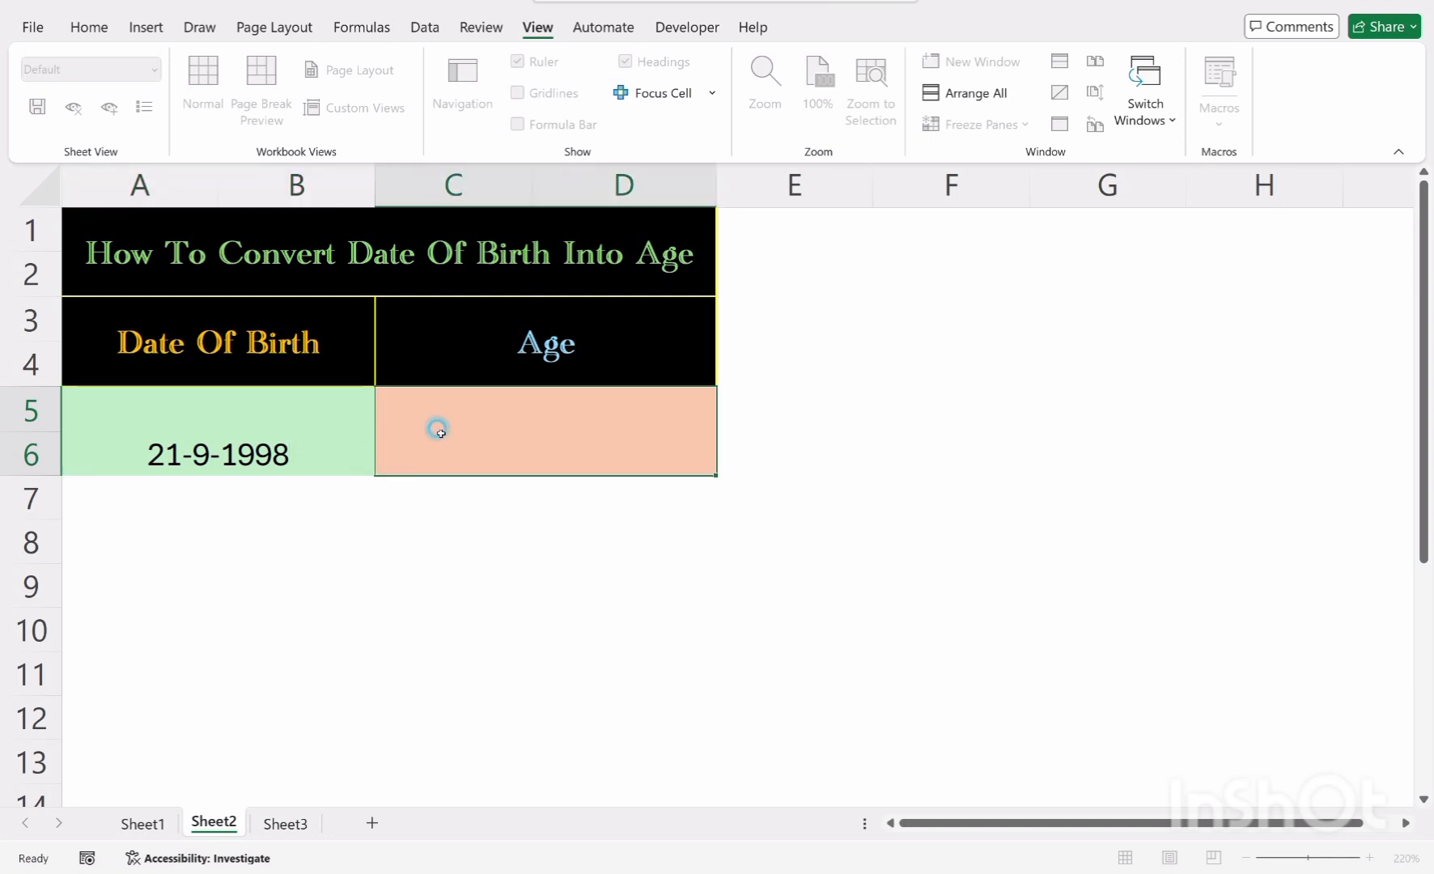
Paste the formula instruction shape and move it beside the table, next to the title and headers
{"action": "left_click", "coordinate": [448, 570]}
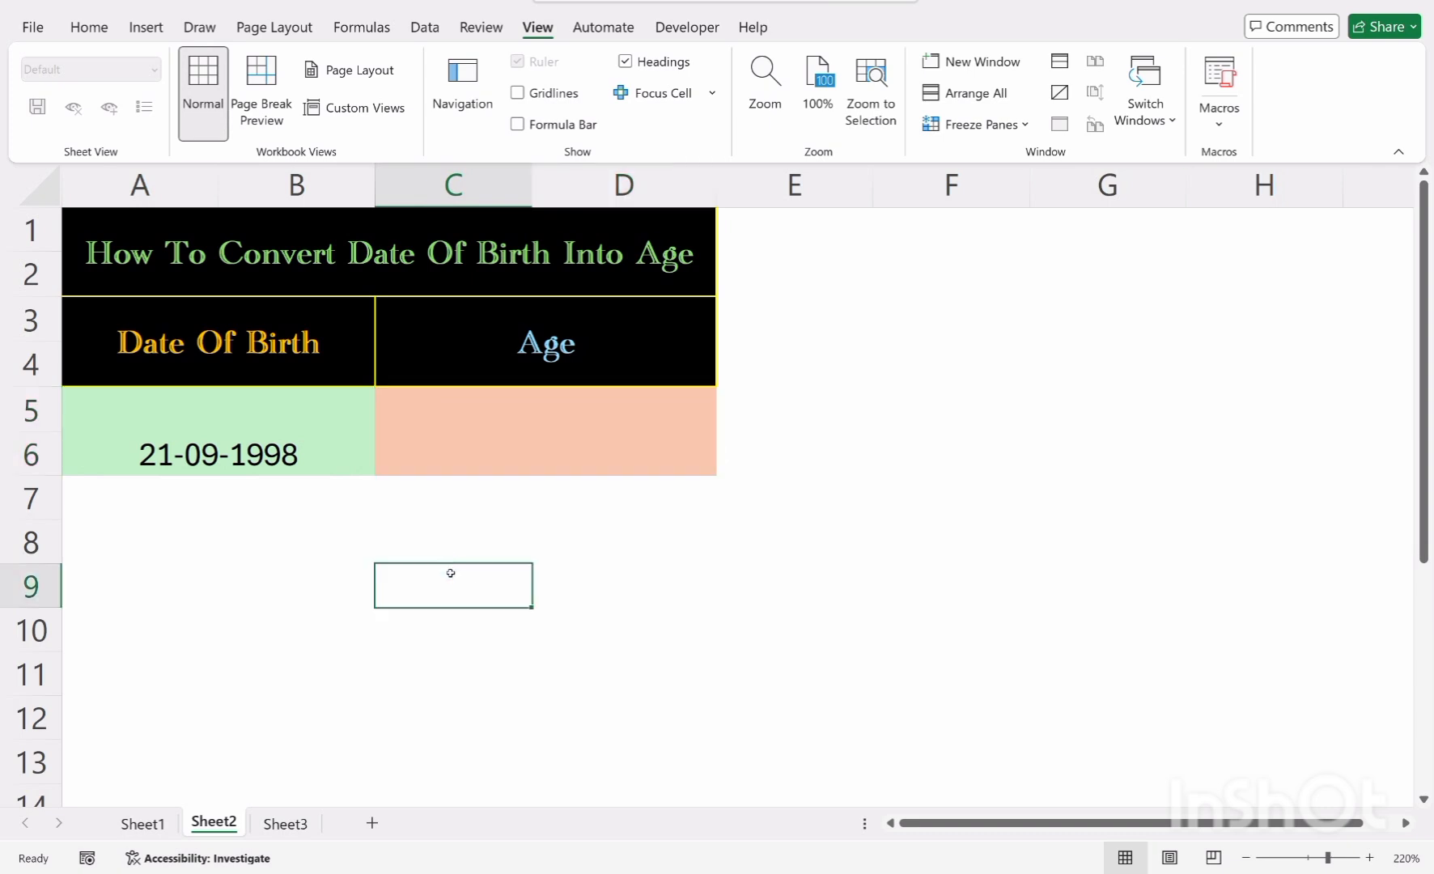
{"action": "key", "text": "ctrl+v"}
{"action": "scroll", "coordinate": [450, 573], "scroll_direction": "down", "scroll_amount": 1}
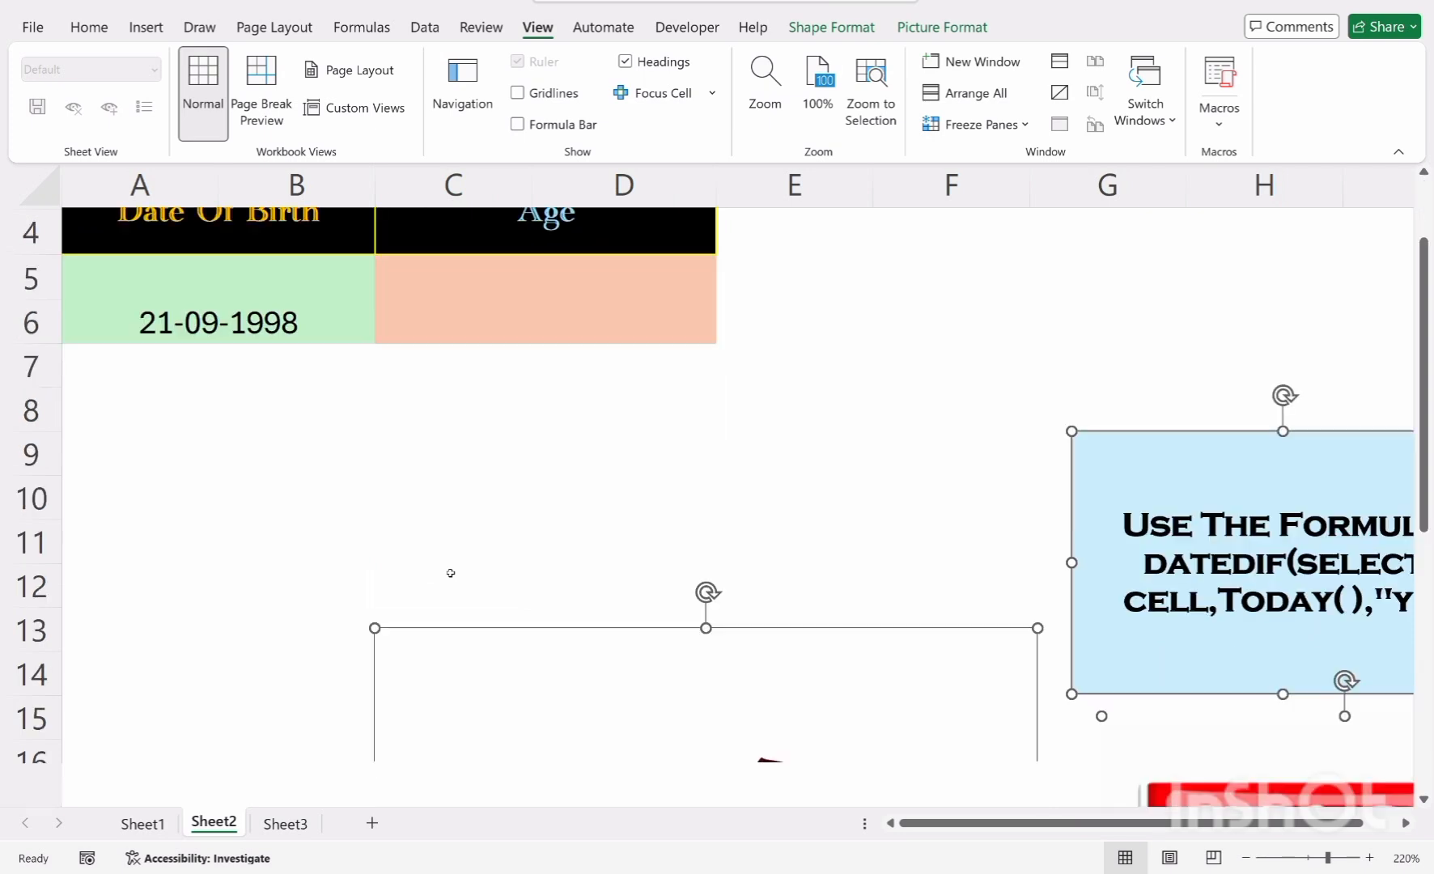
{"action": "scroll", "coordinate": [450, 573], "scroll_direction": "up", "scroll_amount": 1}
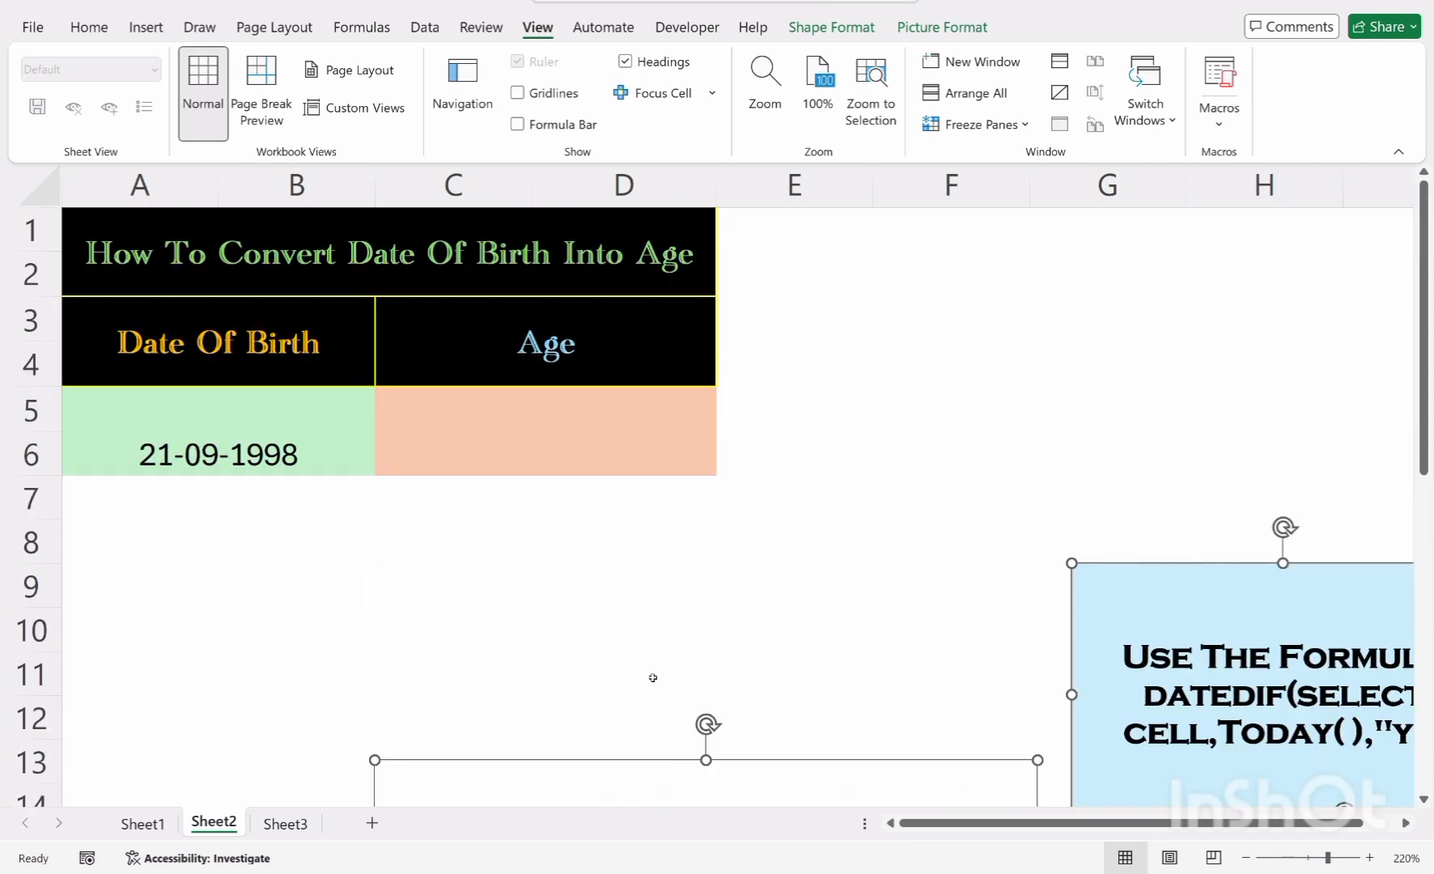
{"action": "left_click", "coordinate": [1161, 572]}
{"action": "left_click_drag", "start_coordinate": [1157, 567], "coordinate": [874, 245]}
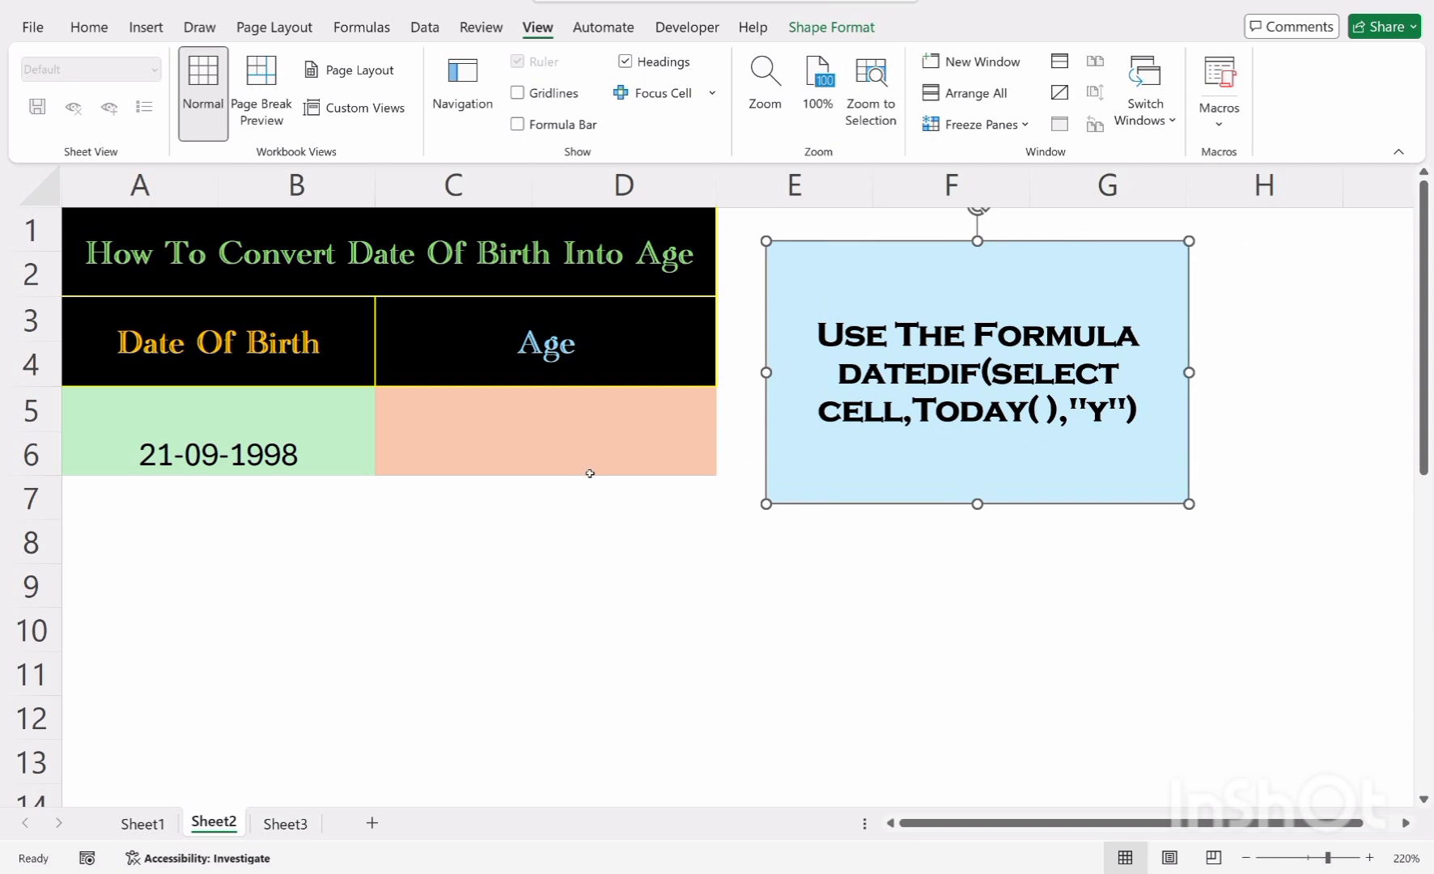
Copy the datedif formula text from the instruction shape
{"action": "double_click", "coordinate": [559, 444]}
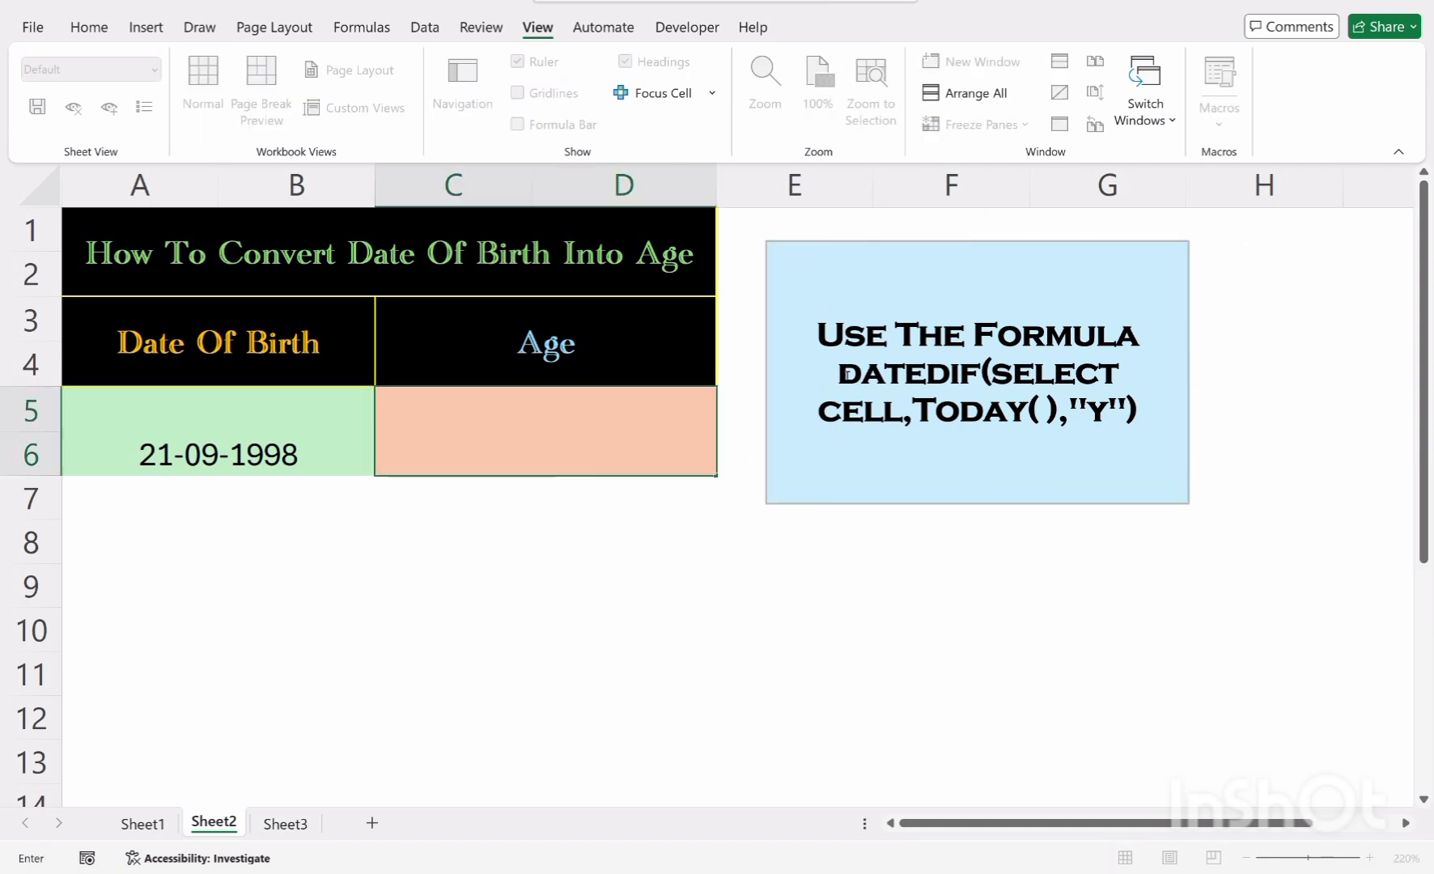
{"action": "left_click_drag", "start_coordinate": [839, 374], "coordinate": [1128, 430]}
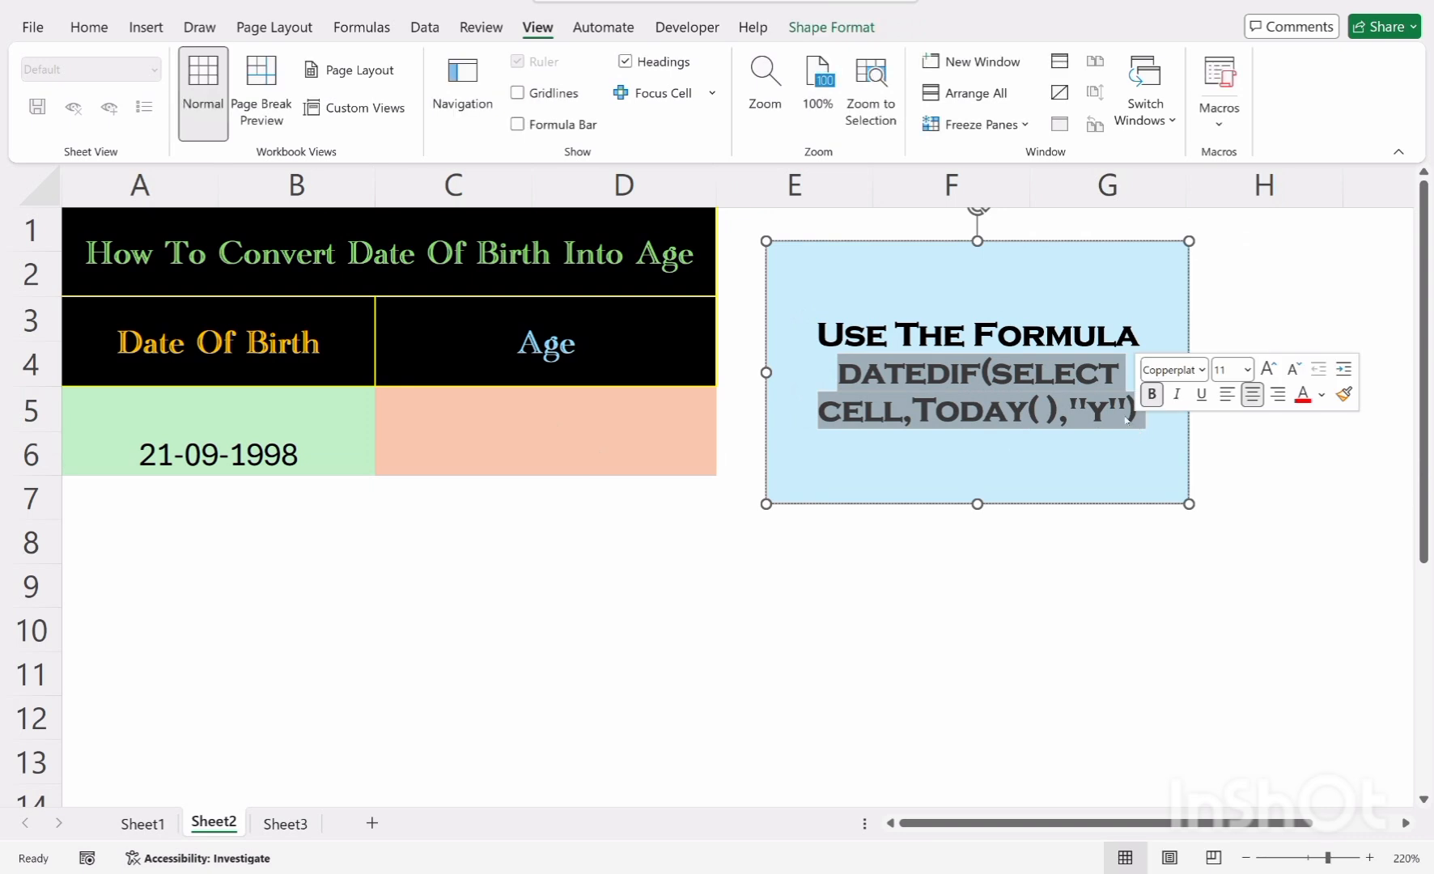
{"action": "right_click", "coordinate": [1121, 400]}
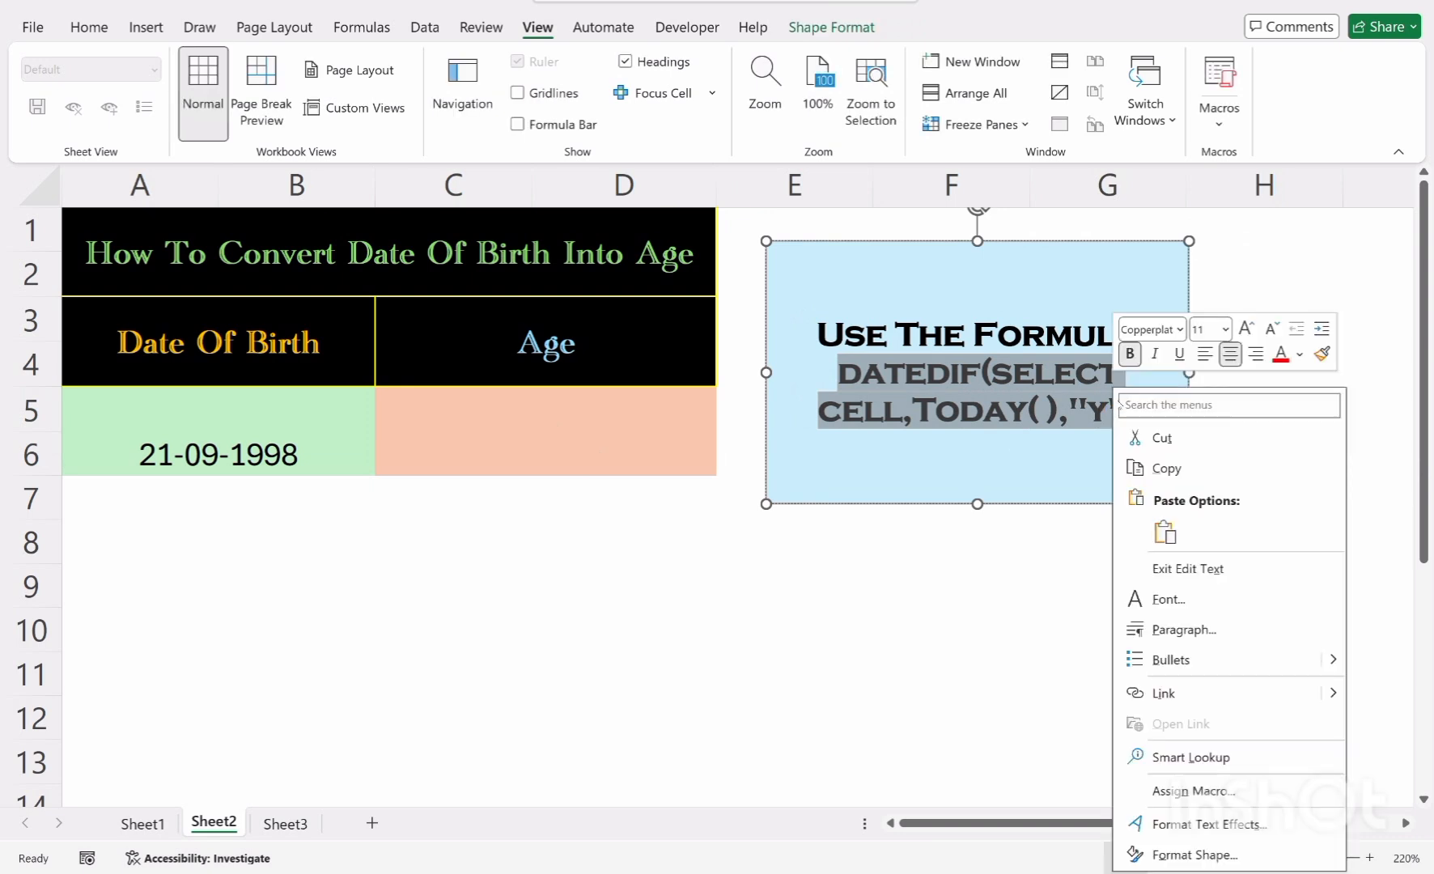
{"action": "left_click", "coordinate": [1166, 469]}
Paste the copied formula text into the merged Age cell C5:D6
{"action": "left_click", "coordinate": [537, 435]}
{"action": "double_click", "coordinate": [537, 435]}
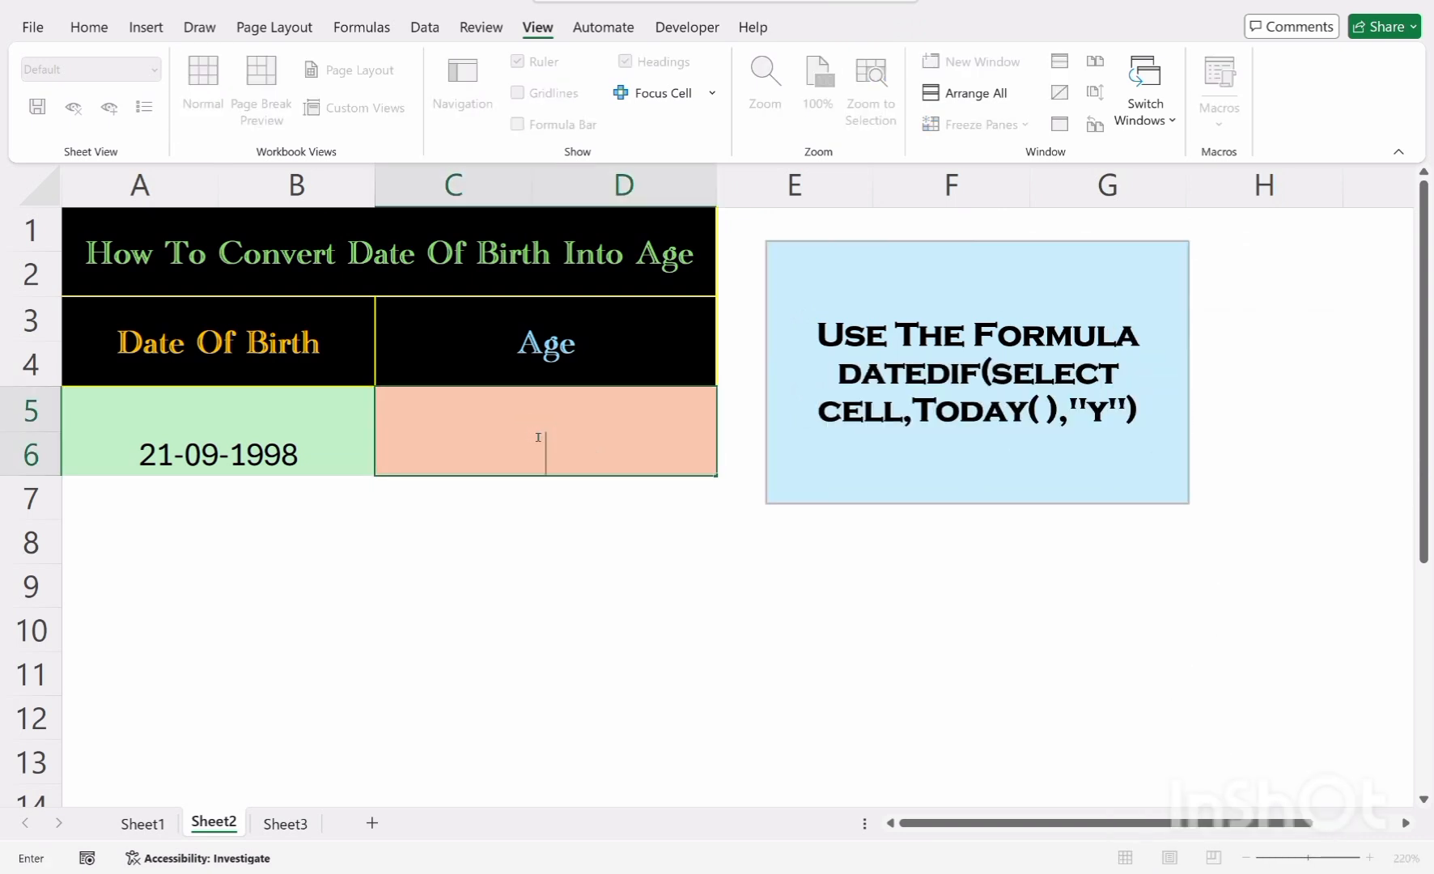
{"action": "right_click", "coordinate": [535, 435]}
{"action": "left_click", "coordinate": [586, 543]}
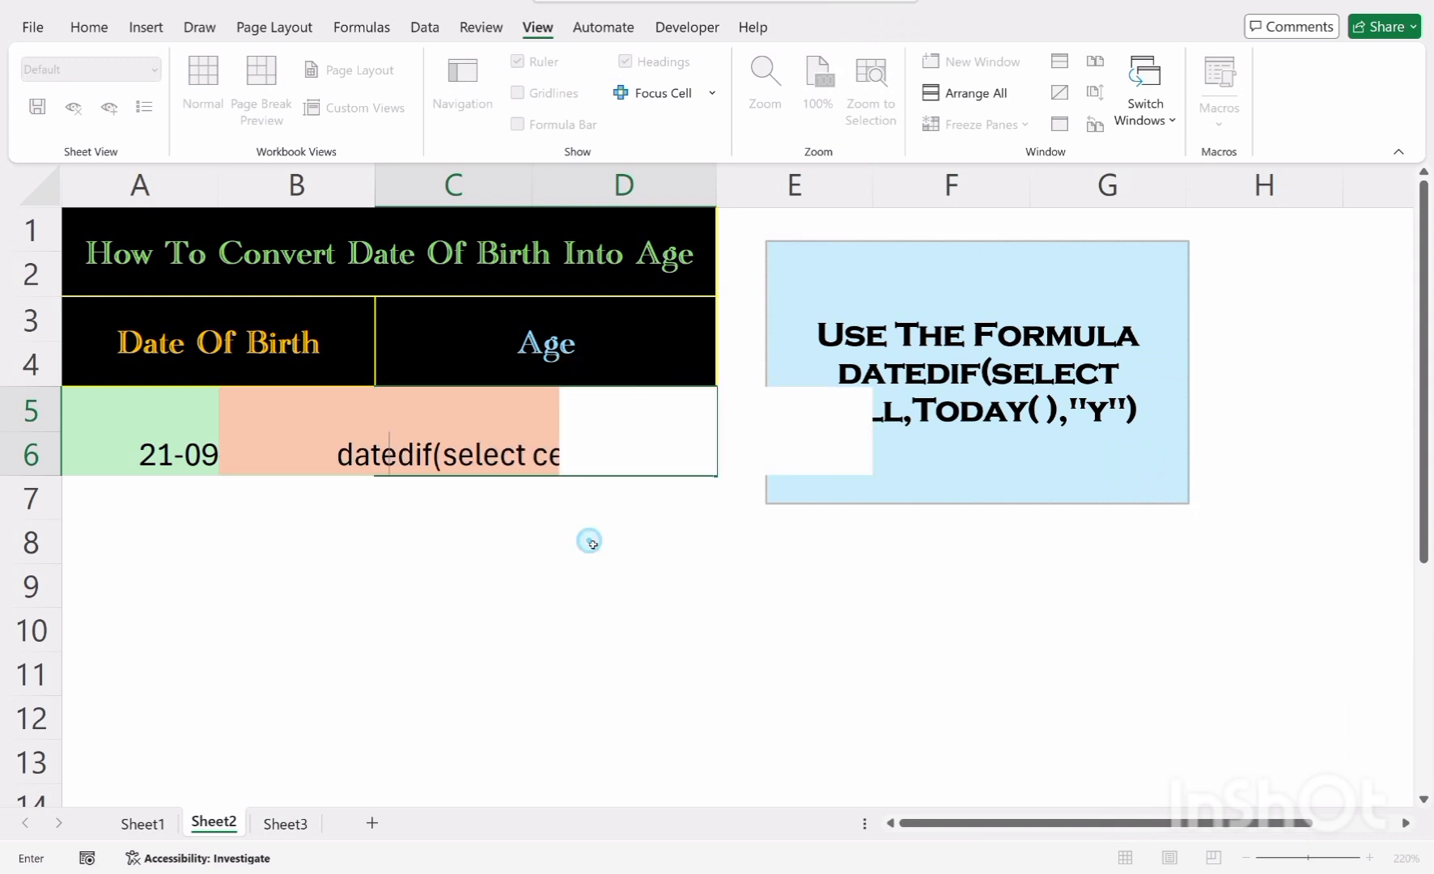
Turn the pasted text into the formula =datedif(A5,Today( ),"y") by adding = and referencing cell A5
{"action": "left_click", "coordinate": [349, 457]}
{"action": "type", "text": "="}
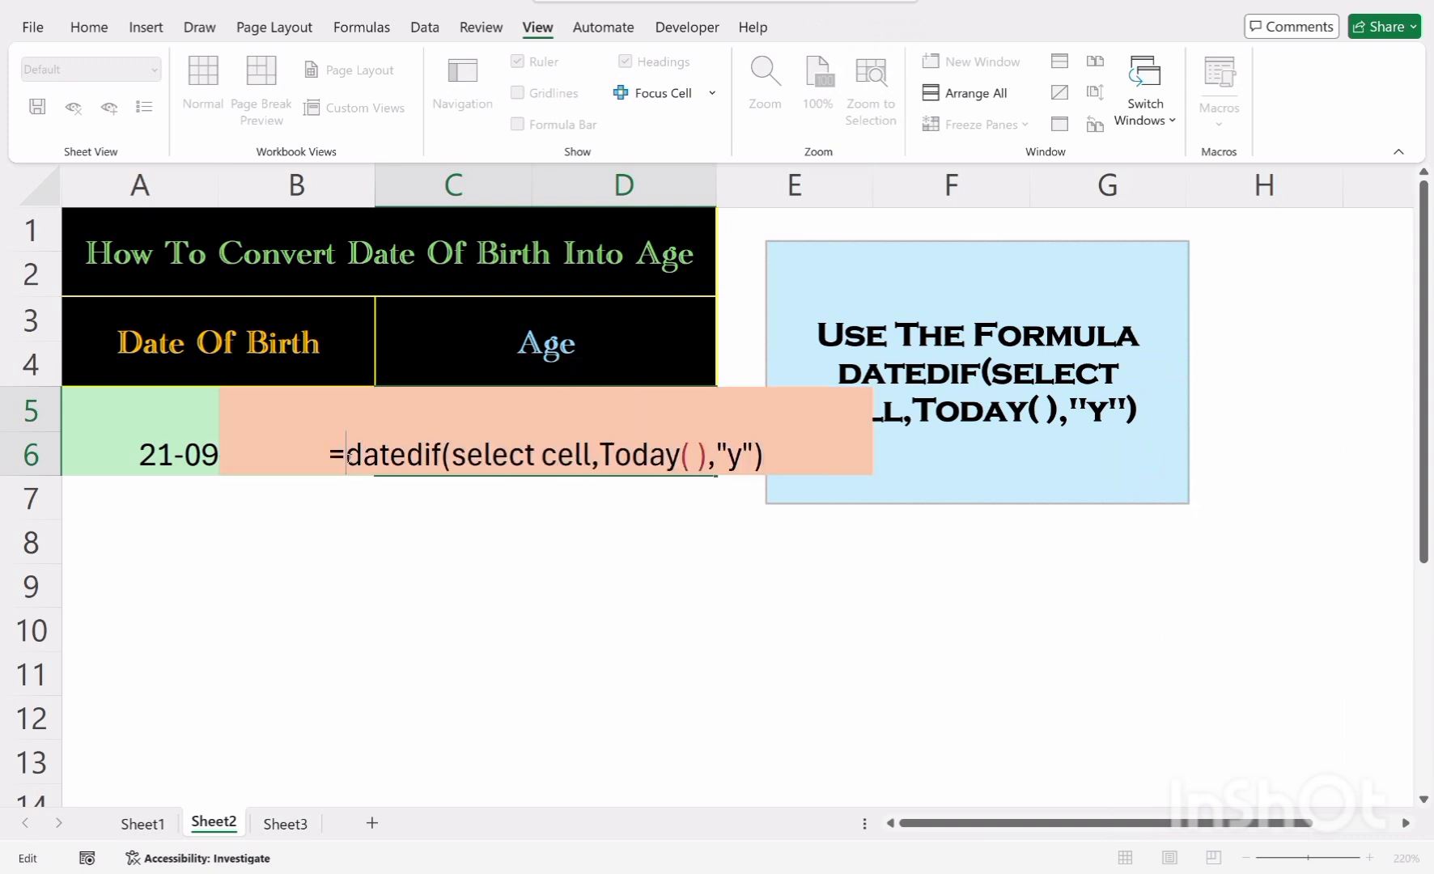
{"action": "left_click_drag", "start_coordinate": [593, 458], "coordinate": [451, 453]}
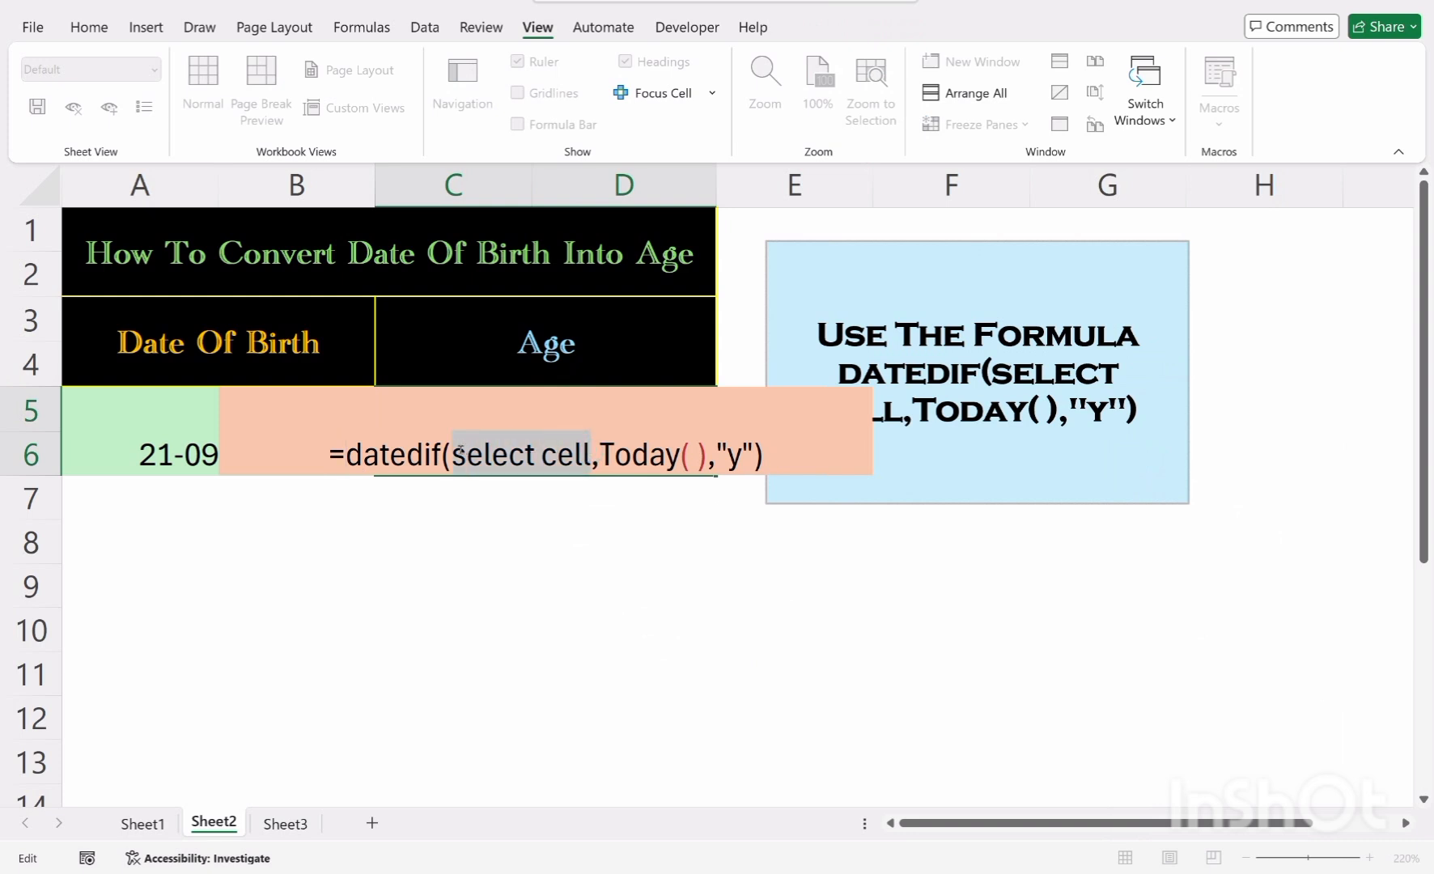
{"action": "left_click", "coordinate": [121, 450]}
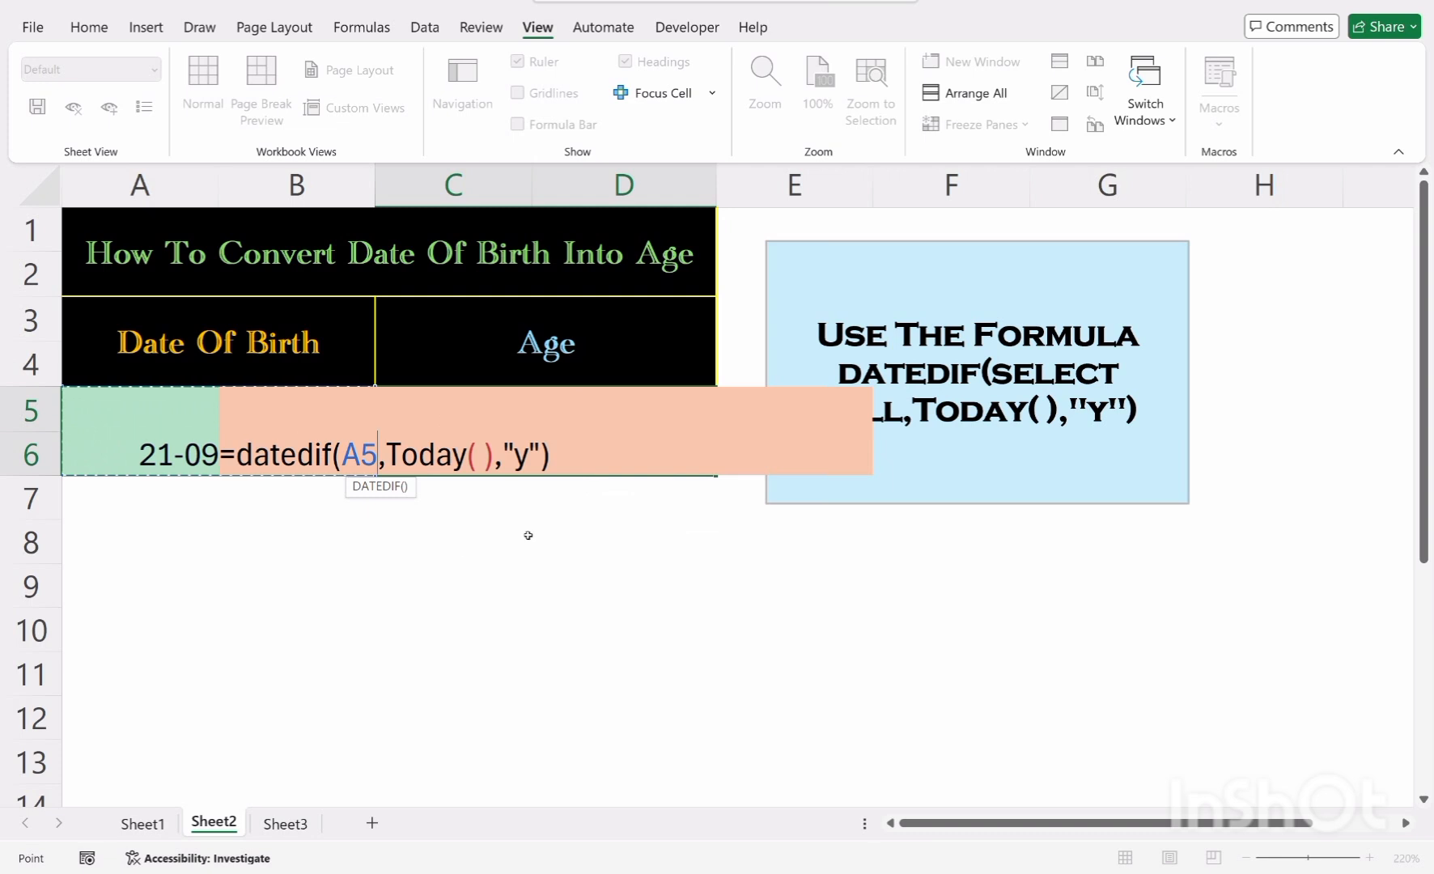
{"action": "left_click", "coordinate": [574, 461]}
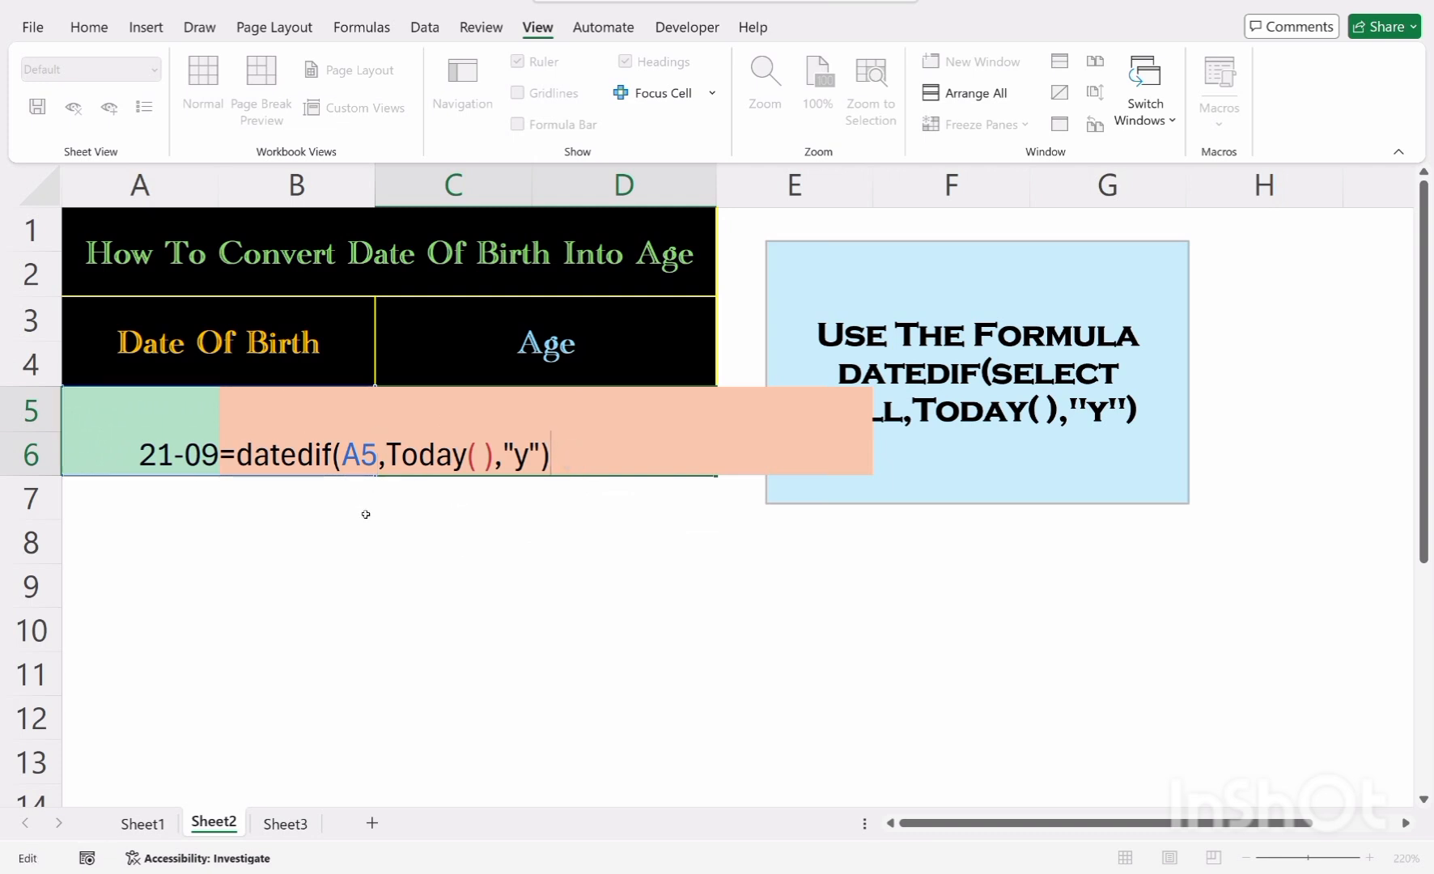
{"action": "key", "text": "Return"}
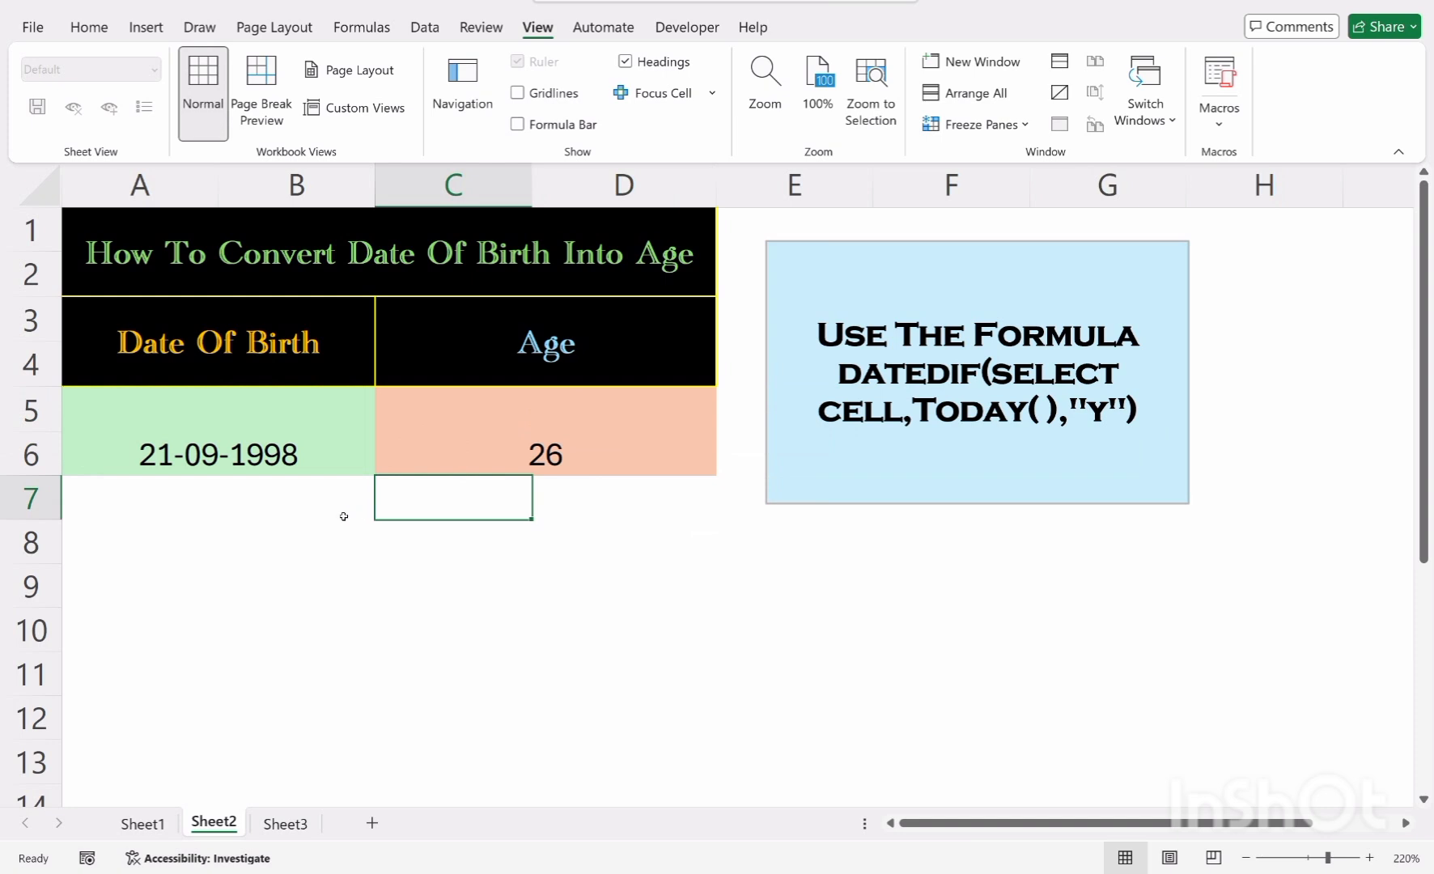
Middle-align the age result and the date of birth vertically in their merged cells
{"action": "left_click", "coordinate": [600, 444]}
{"action": "left_click", "coordinate": [88, 27]}
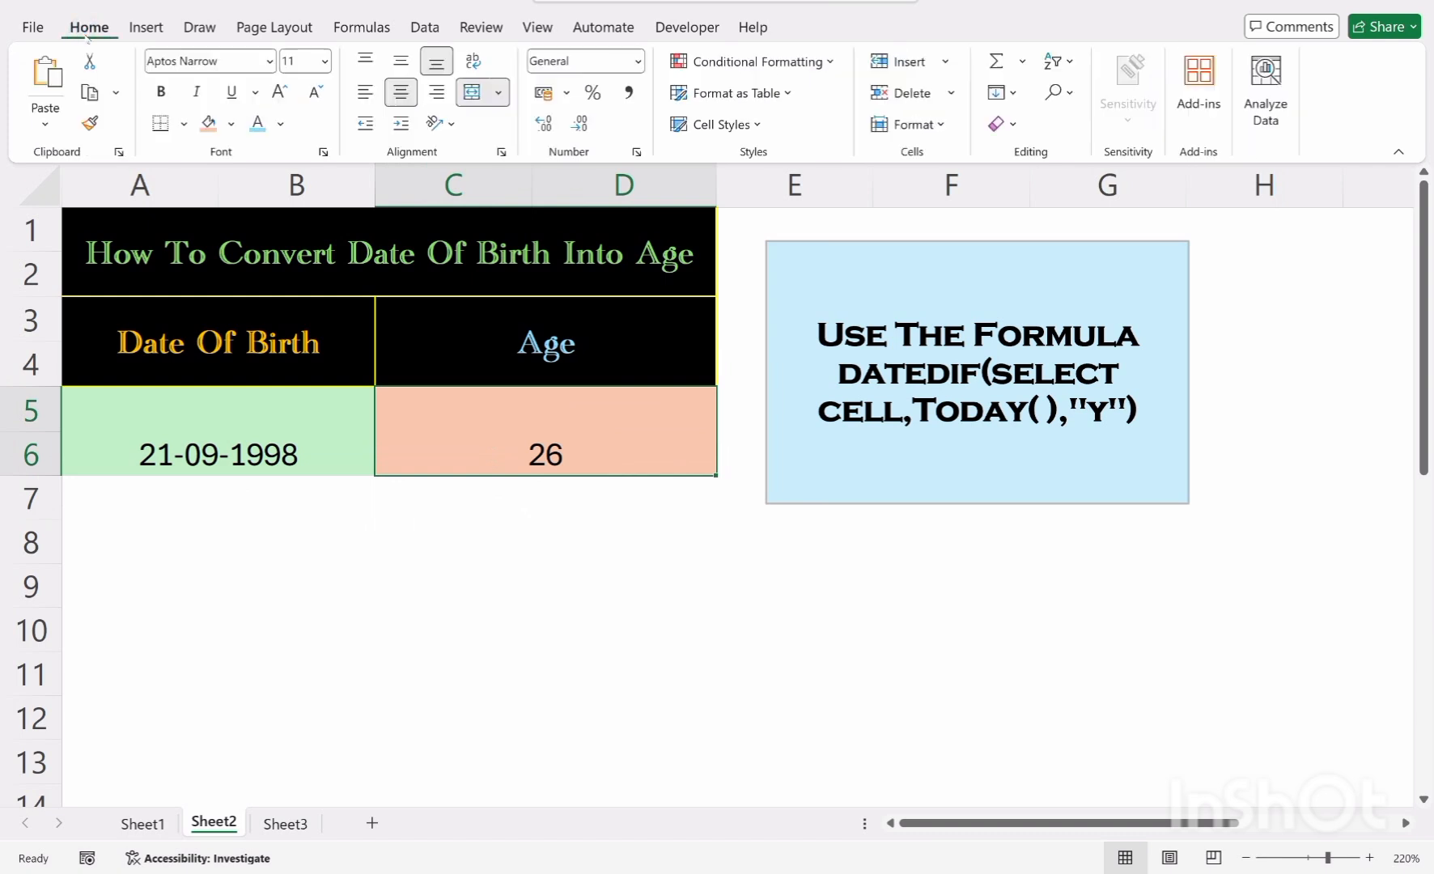
{"action": "left_click", "coordinate": [402, 61]}
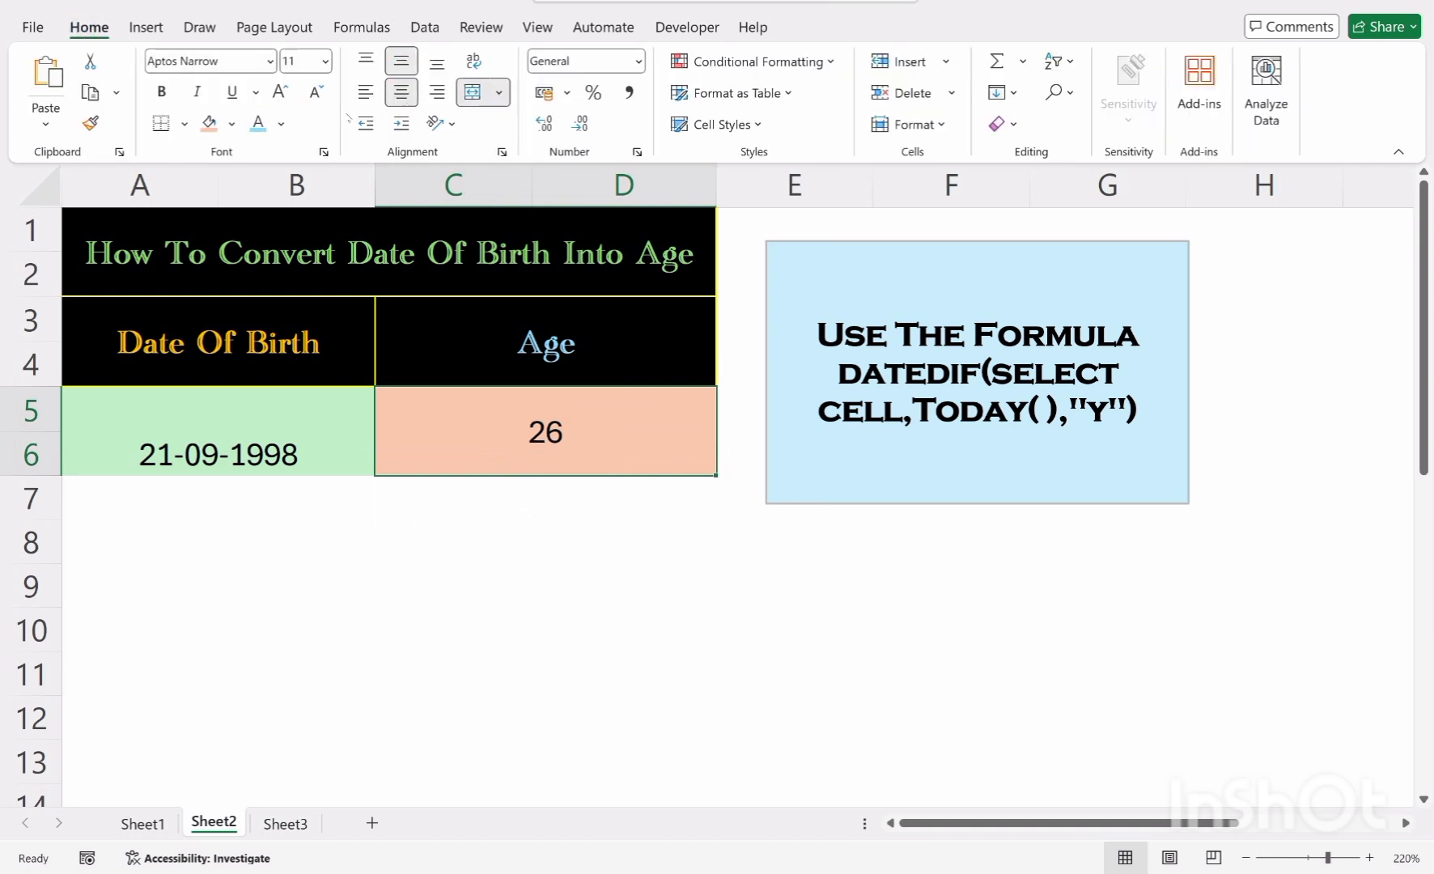
{"action": "left_click", "coordinate": [241, 410]}
{"action": "left_click", "coordinate": [402, 61]}
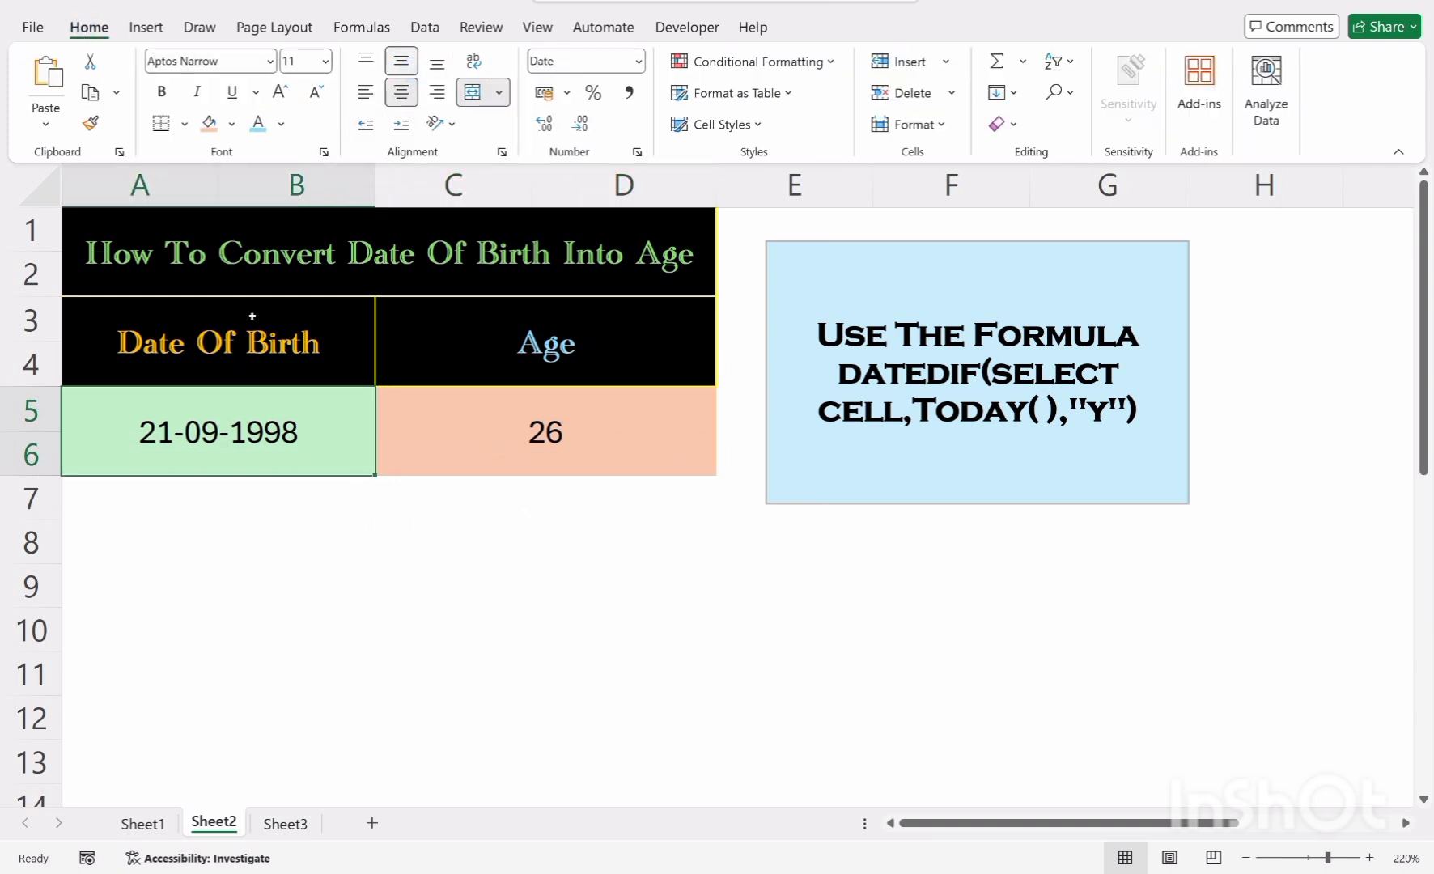
Make the date of birth and age values in A5:D6 bold
{"action": "left_click_drag", "start_coordinate": [355, 408], "coordinate": [385, 412]}
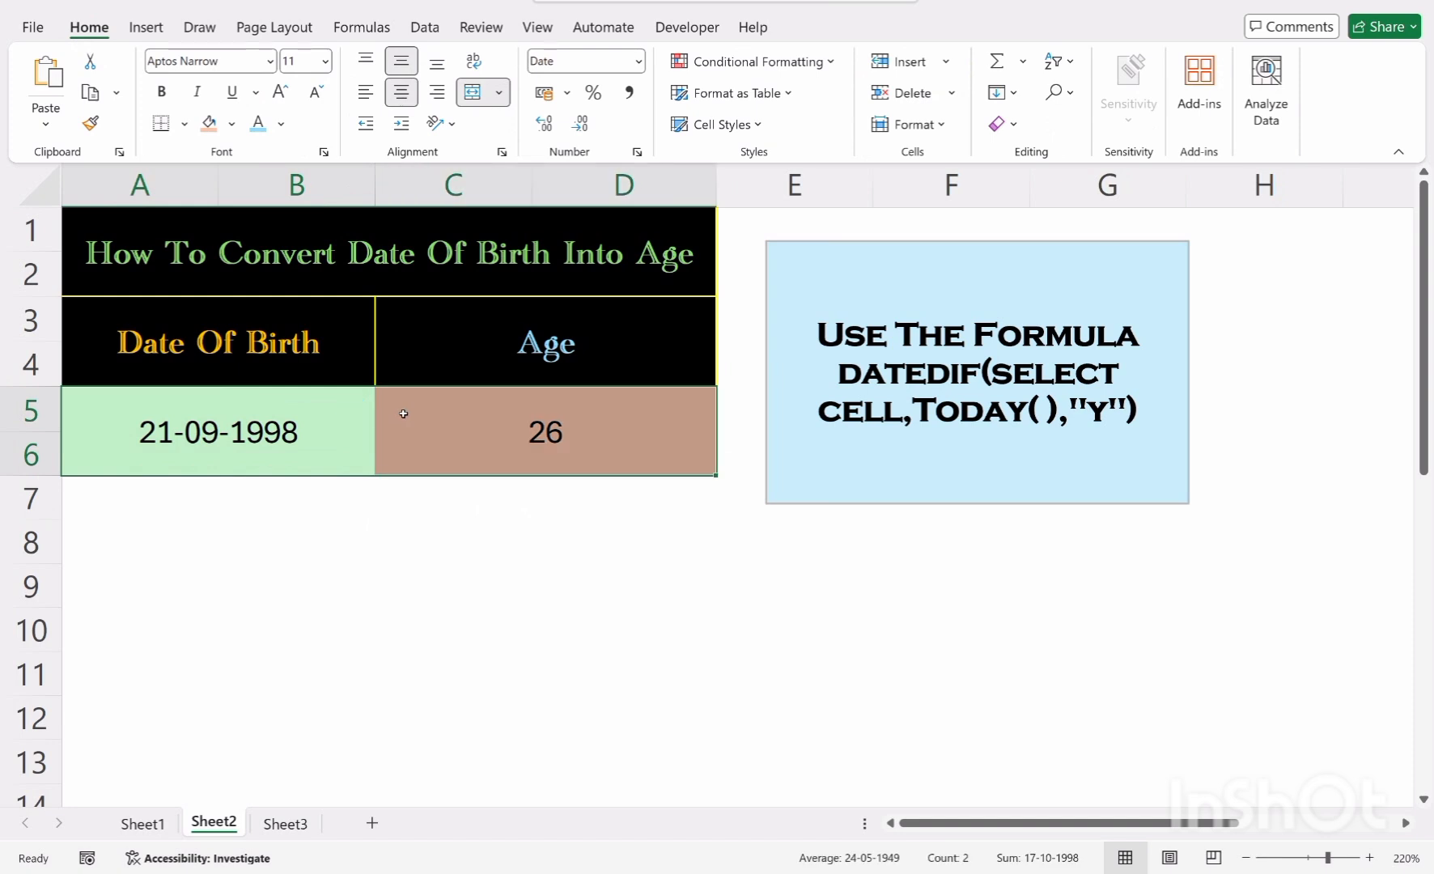
{"action": "left_click", "coordinate": [162, 91]}
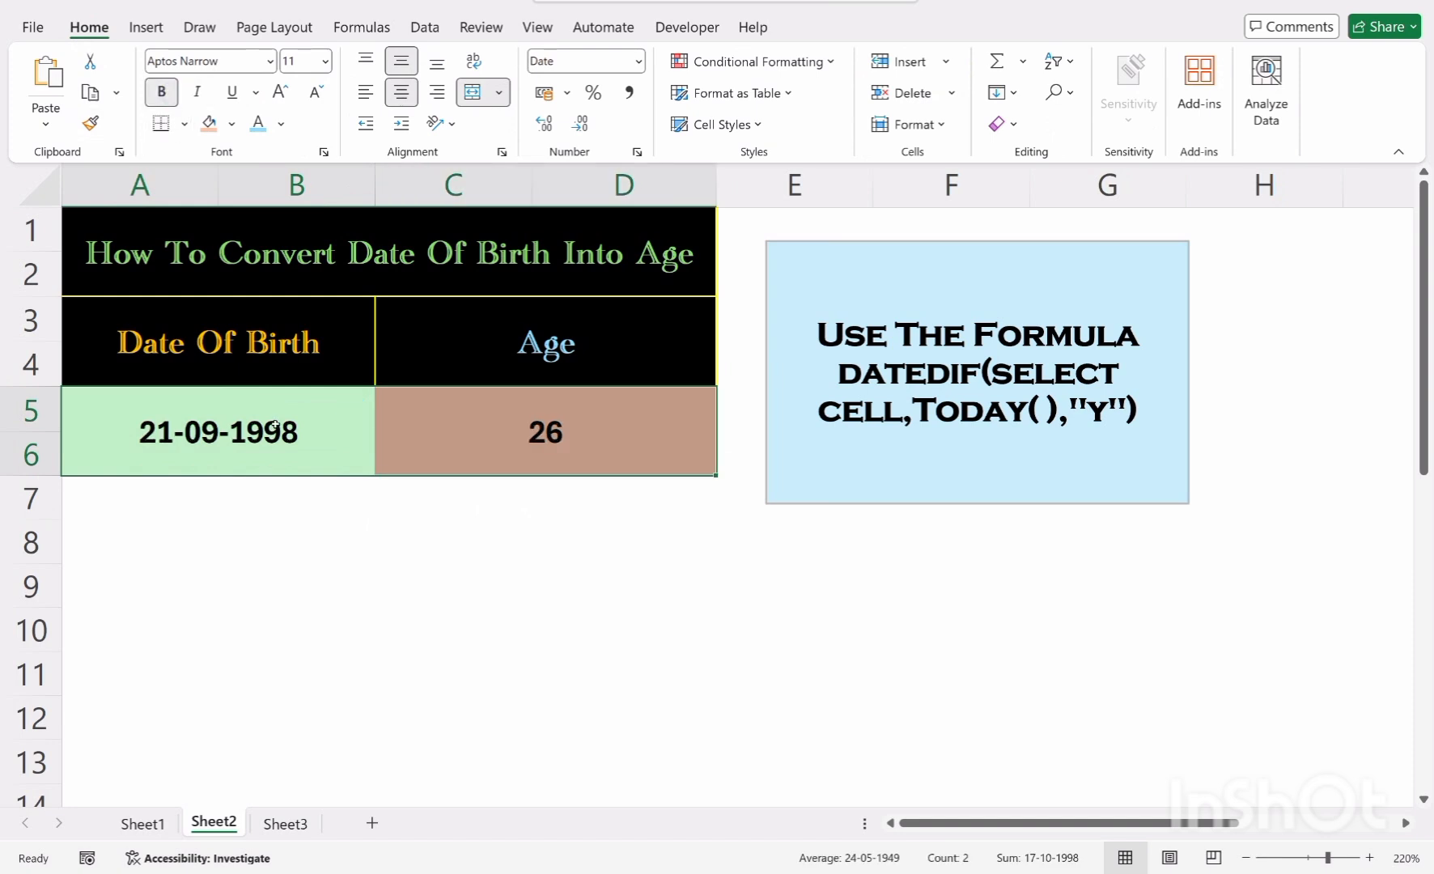
{"action": "left_click", "coordinate": [323, 516]}
{"action": "left_click", "coordinate": [311, 419]}
{"action": "left_click", "coordinate": [452, 538]}
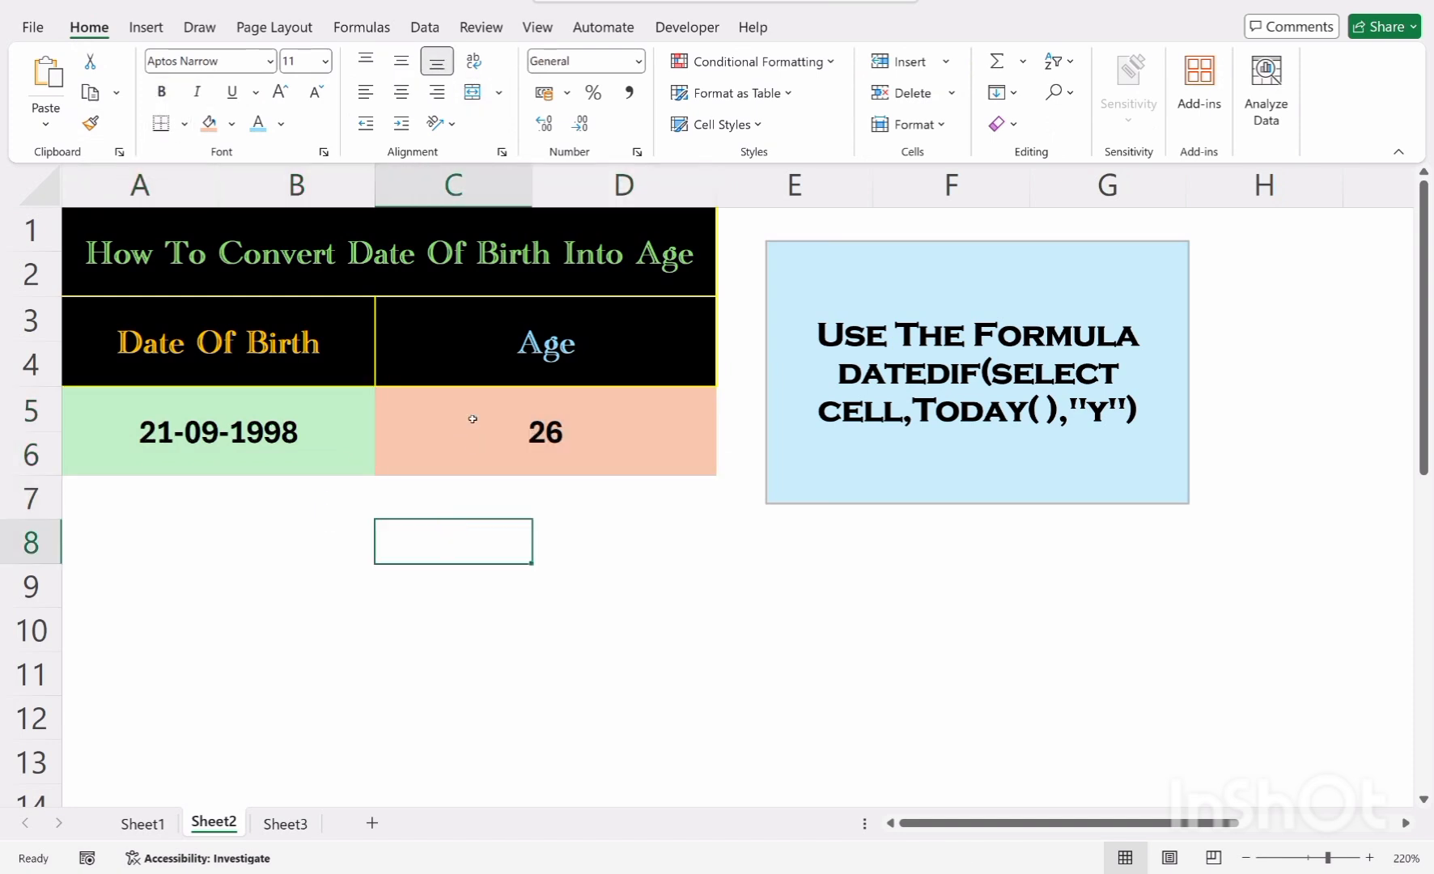
{"action": "left_click", "coordinate": [429, 579]}
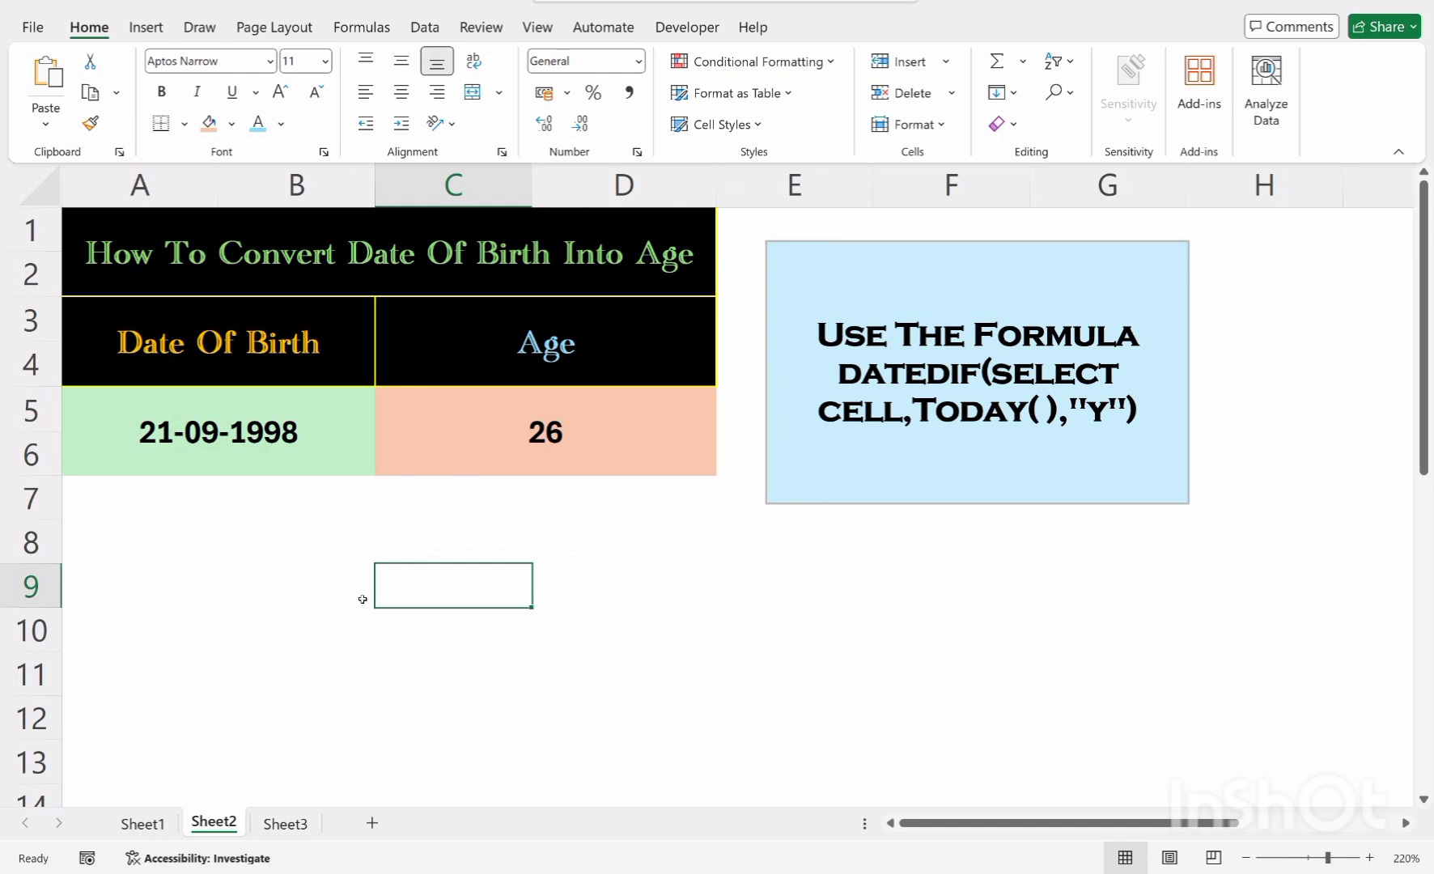
{"action": "left_click", "coordinate": [302, 577]}
Change the date of birth to 21-09-2020 to test the age formula
{"action": "double_click", "coordinate": [330, 444]}
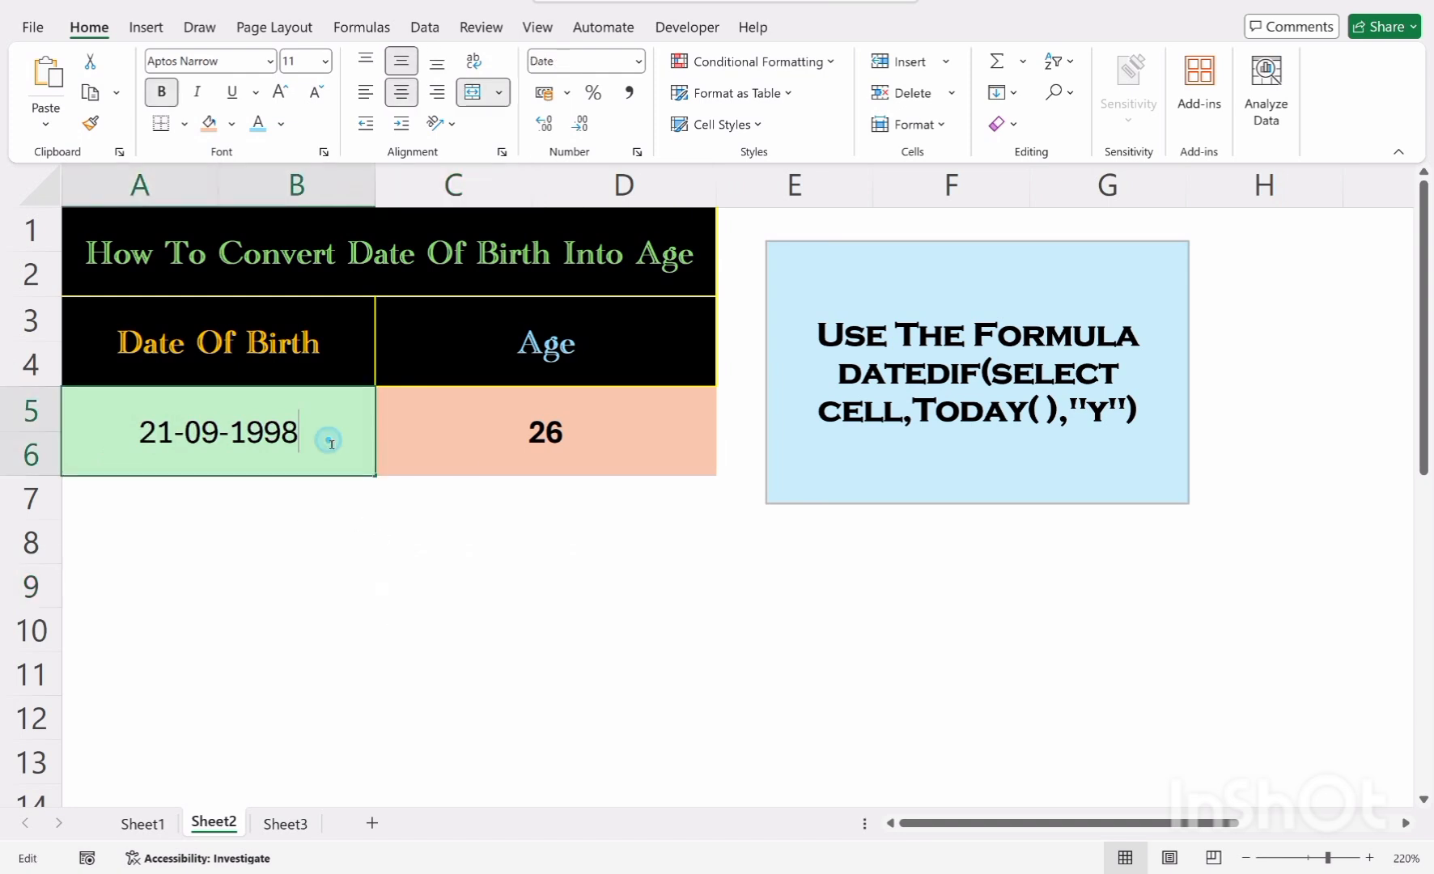
{"action": "left_click_drag", "start_coordinate": [317, 439], "coordinate": [232, 435]}
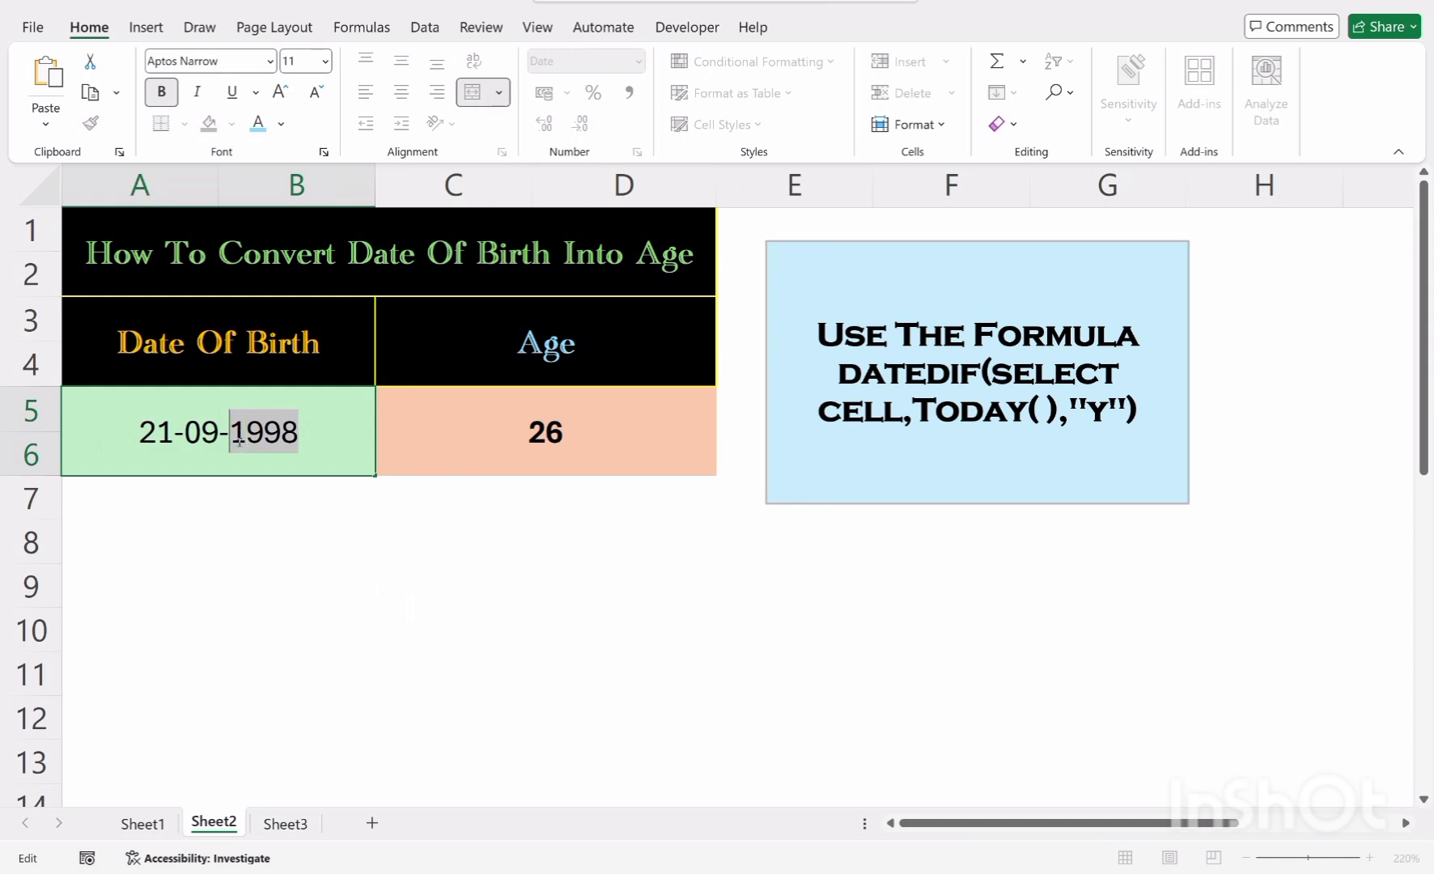
{"action": "mouse_move", "coordinate": [239, 443]}
{"action": "type", "text": "0"}
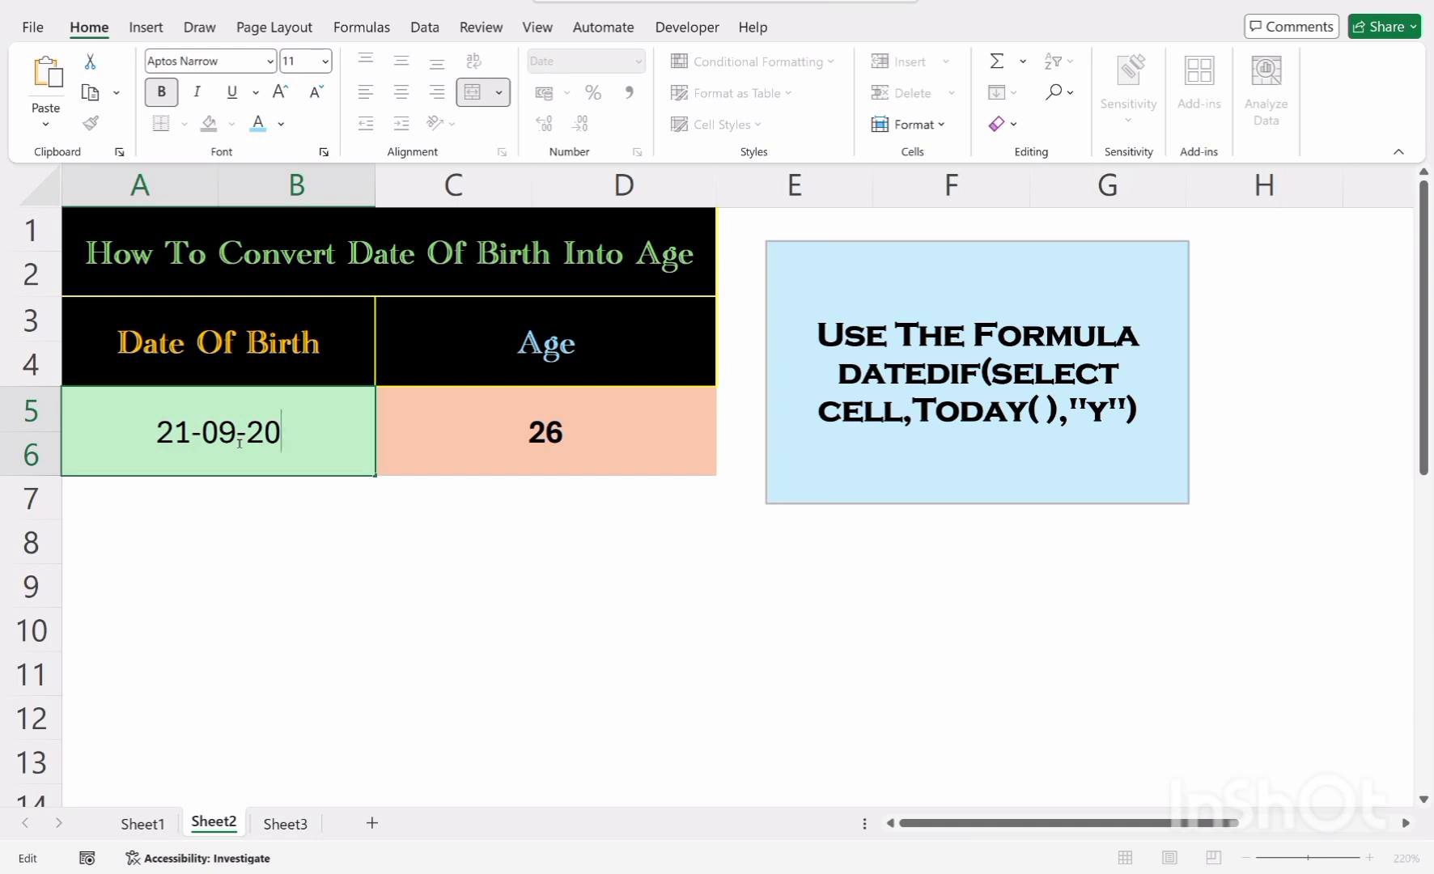
{"action": "type", "text": "20"}
{"action": "key", "text": "Return"}
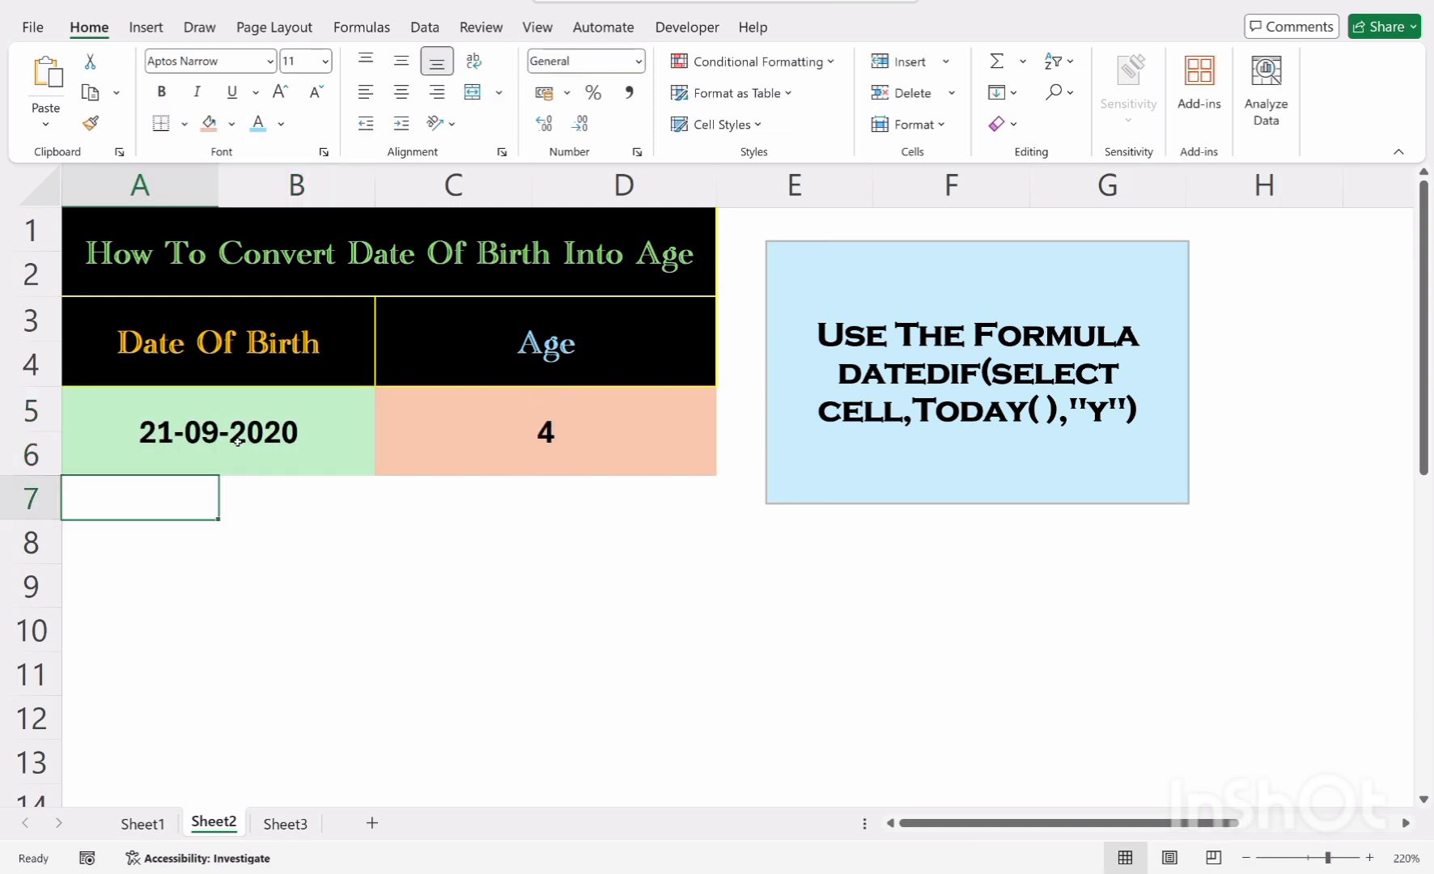
{"action": "left_click", "coordinate": [231, 450]}
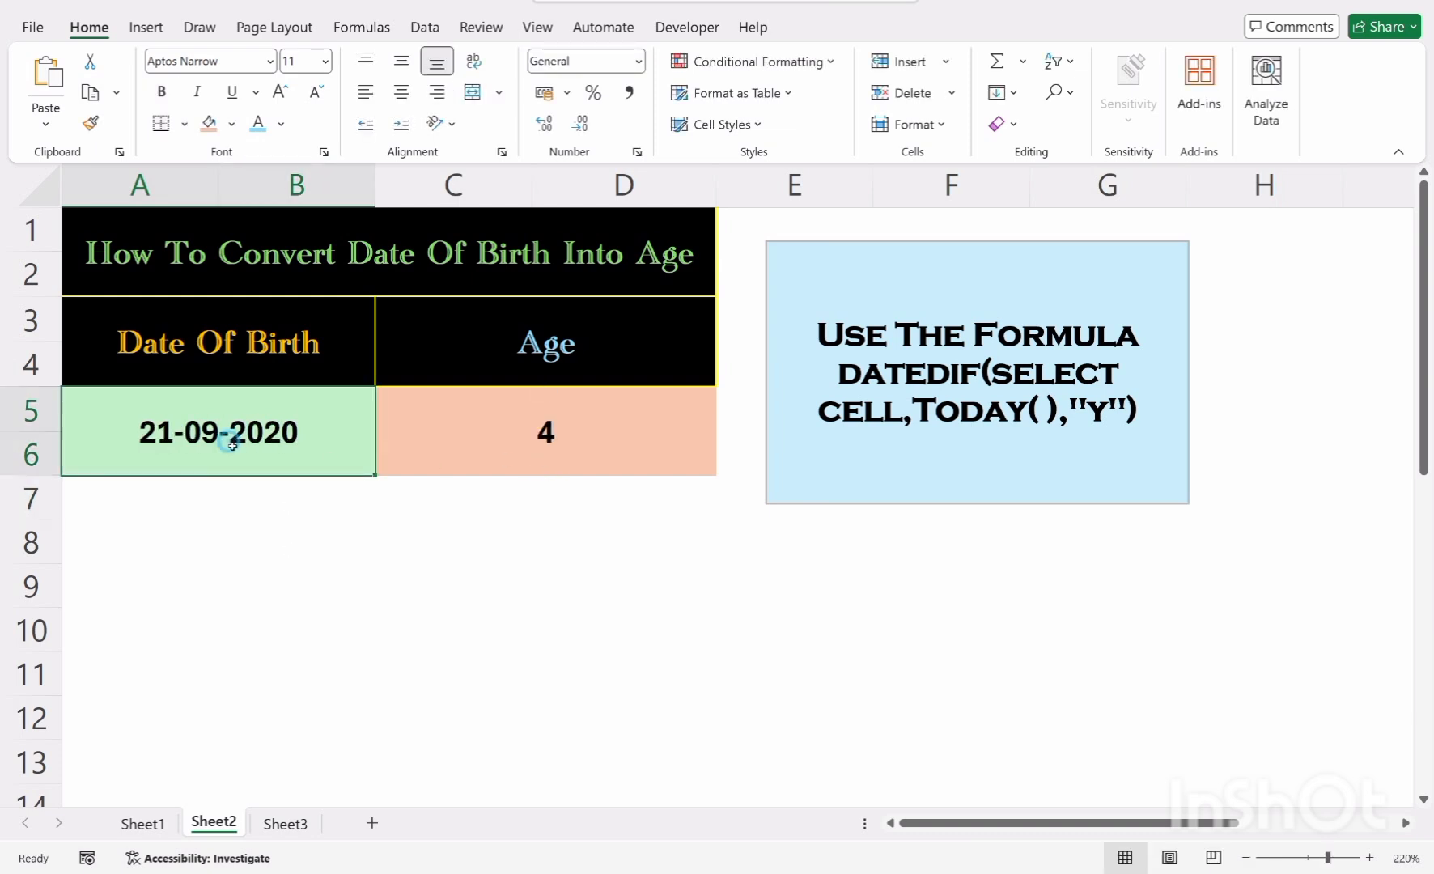
{"action": "double_click", "coordinate": [233, 447]}
{"action": "left_click_drag", "start_coordinate": [233, 446], "coordinate": [195, 441]}
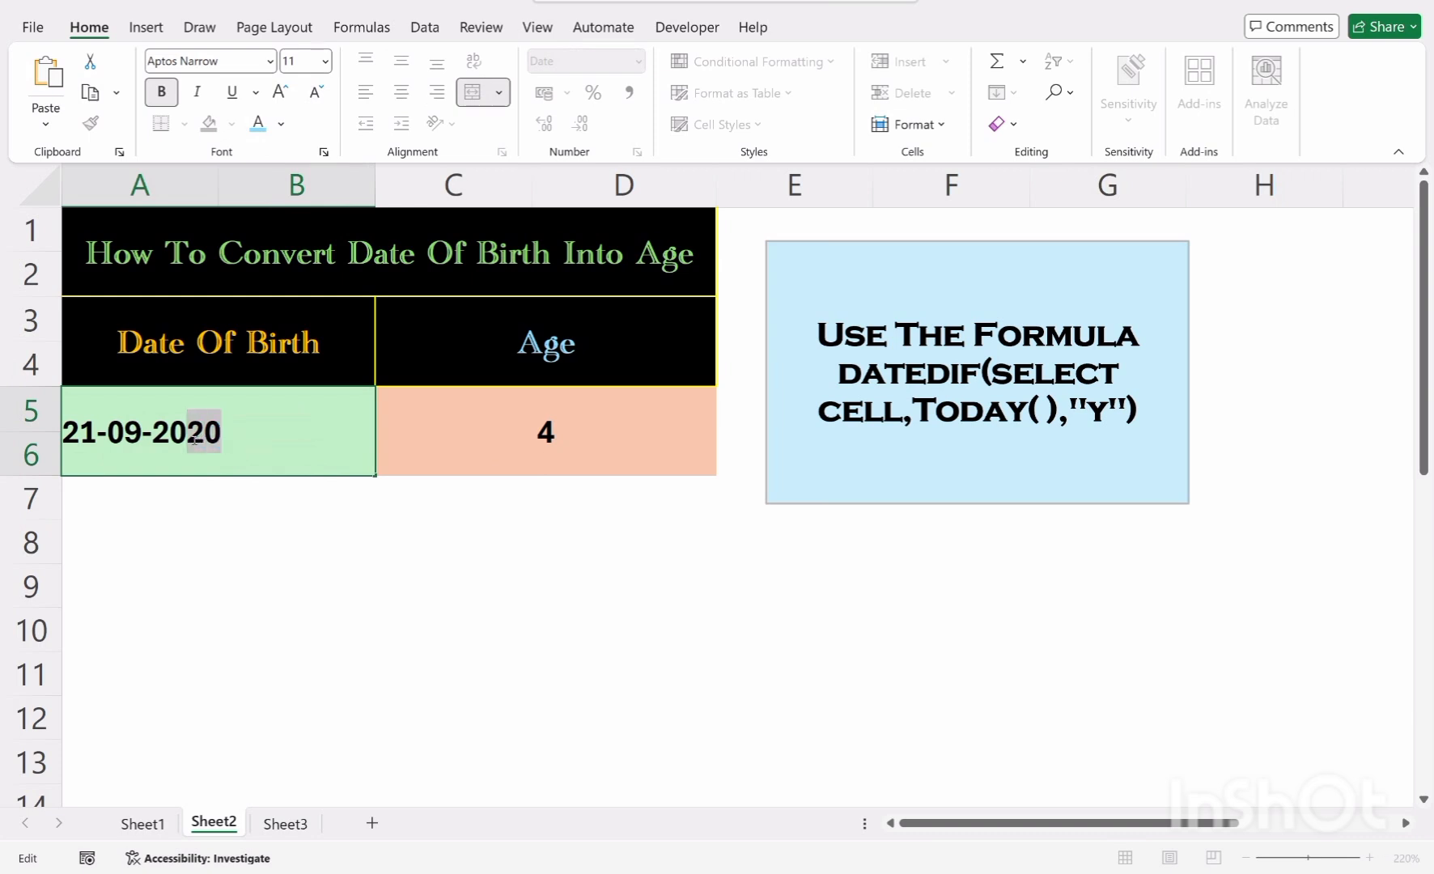
{"action": "type", "text": "0"}
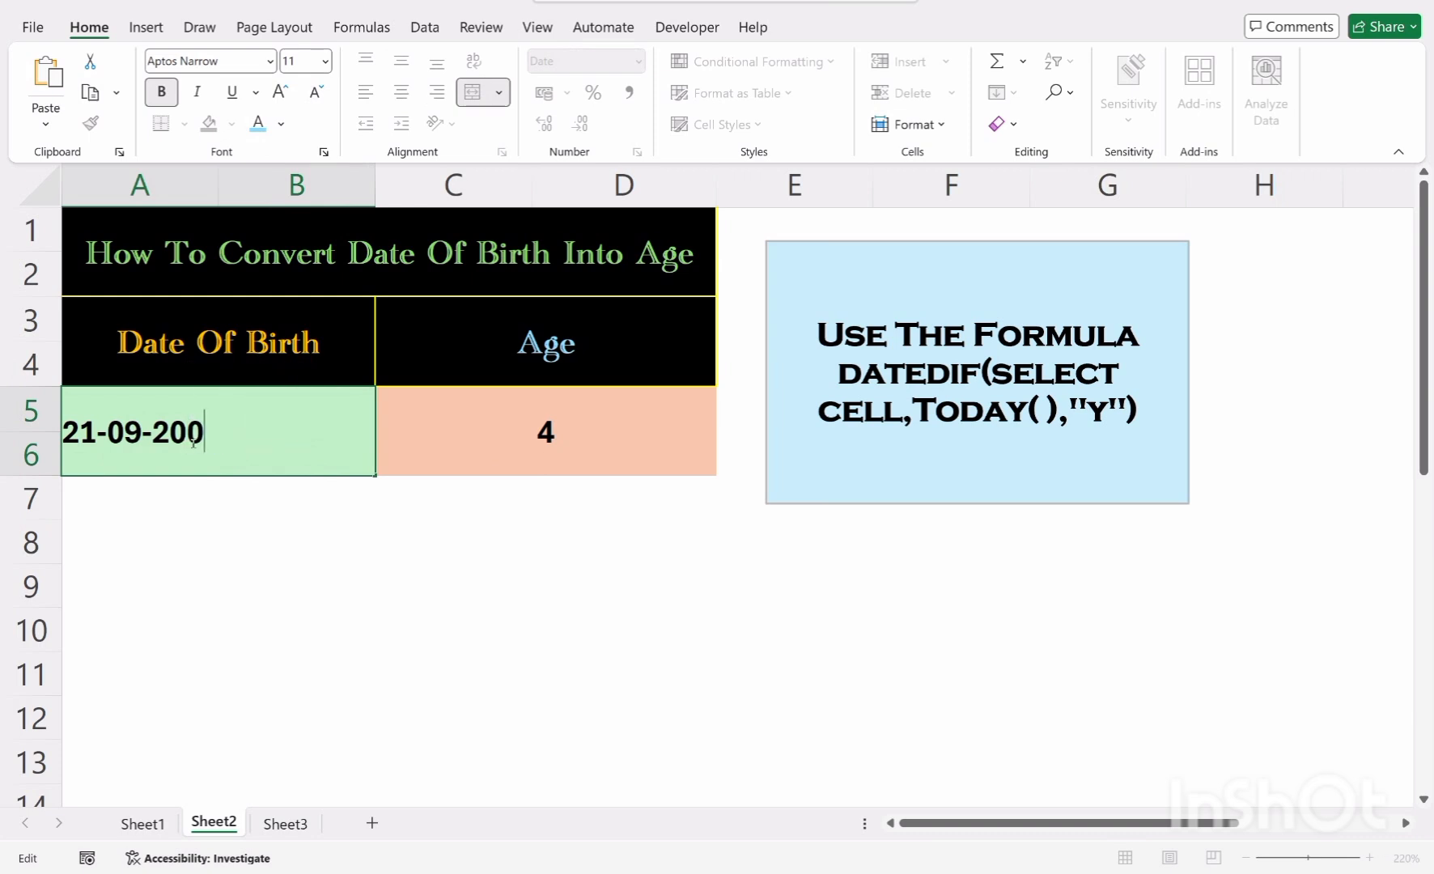
{"action": "type", "text": "4"}
{"action": "key", "text": "Return"}
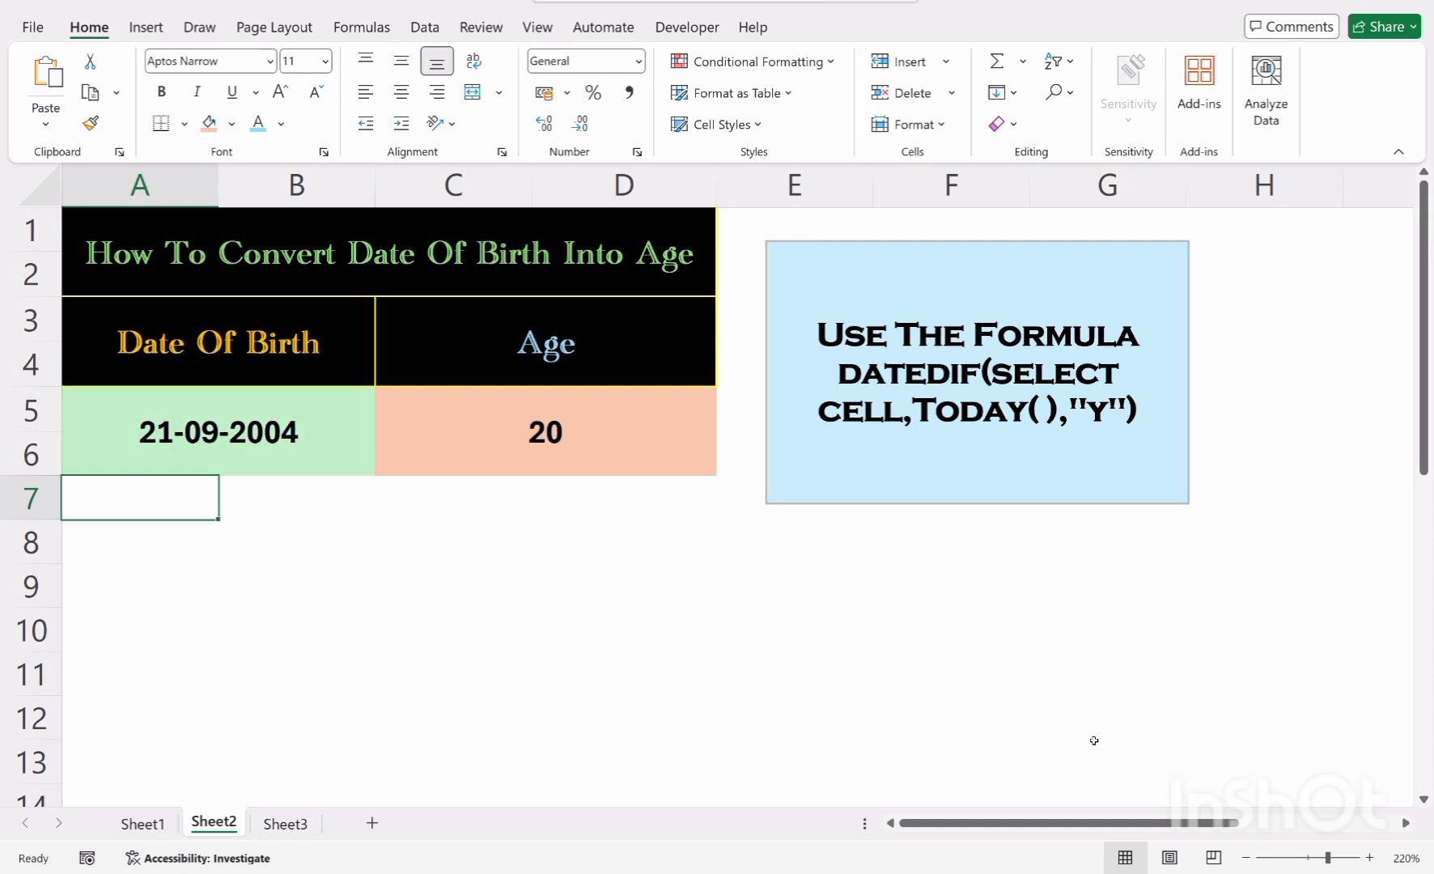
Move the people illustration up so it sits directly below the table, in rows 7 to 13
{"action": "scroll", "coordinate": [1145, 706], "scroll_direction": "down", "scroll_amount": 2}
{"action": "left_click", "coordinate": [753, 696]}
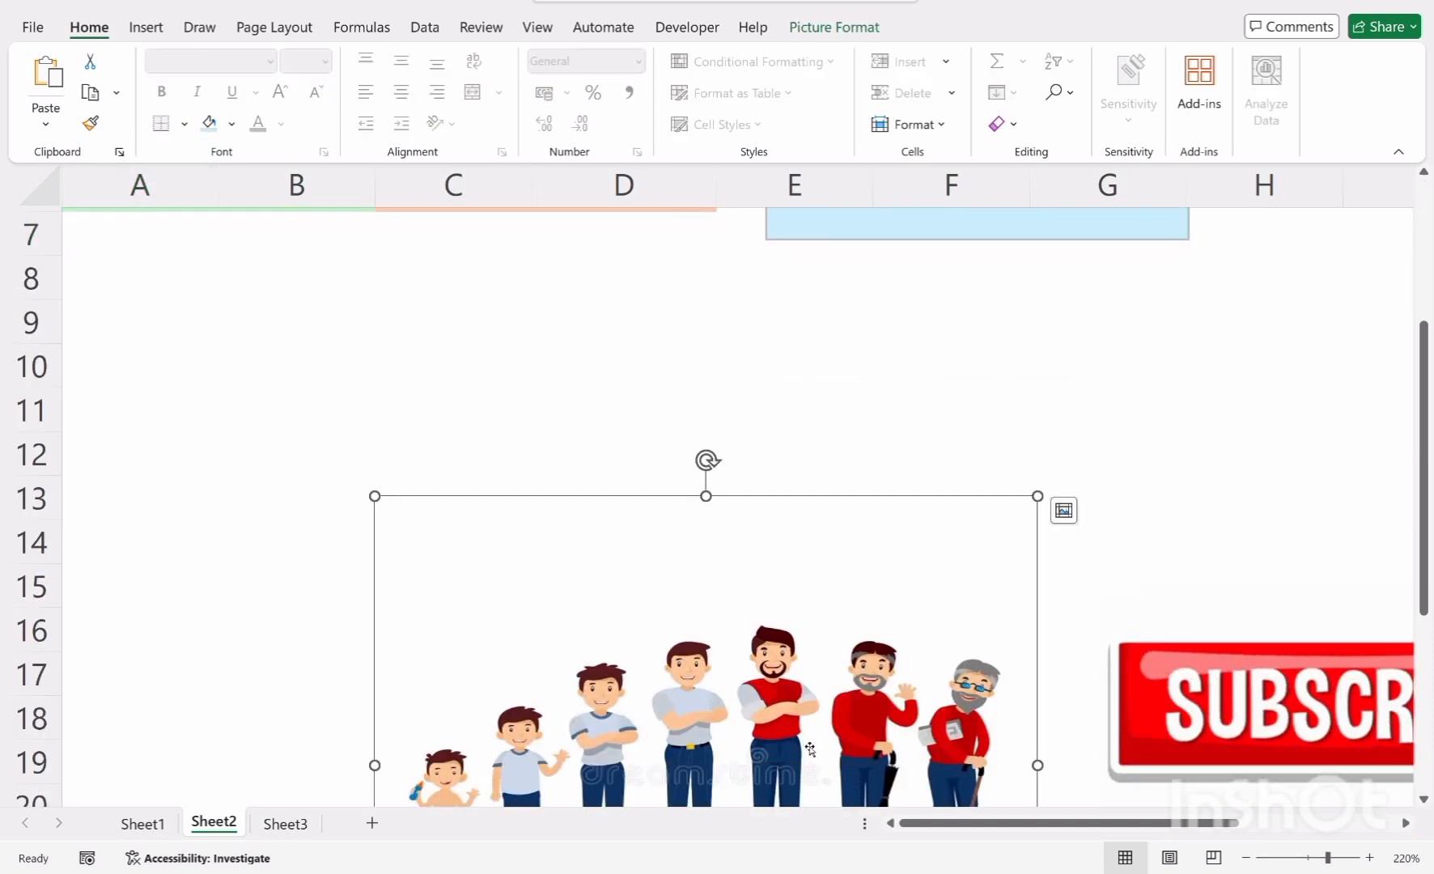
{"action": "left_click_drag", "start_coordinate": [751, 645], "coordinate": [505, 380]}
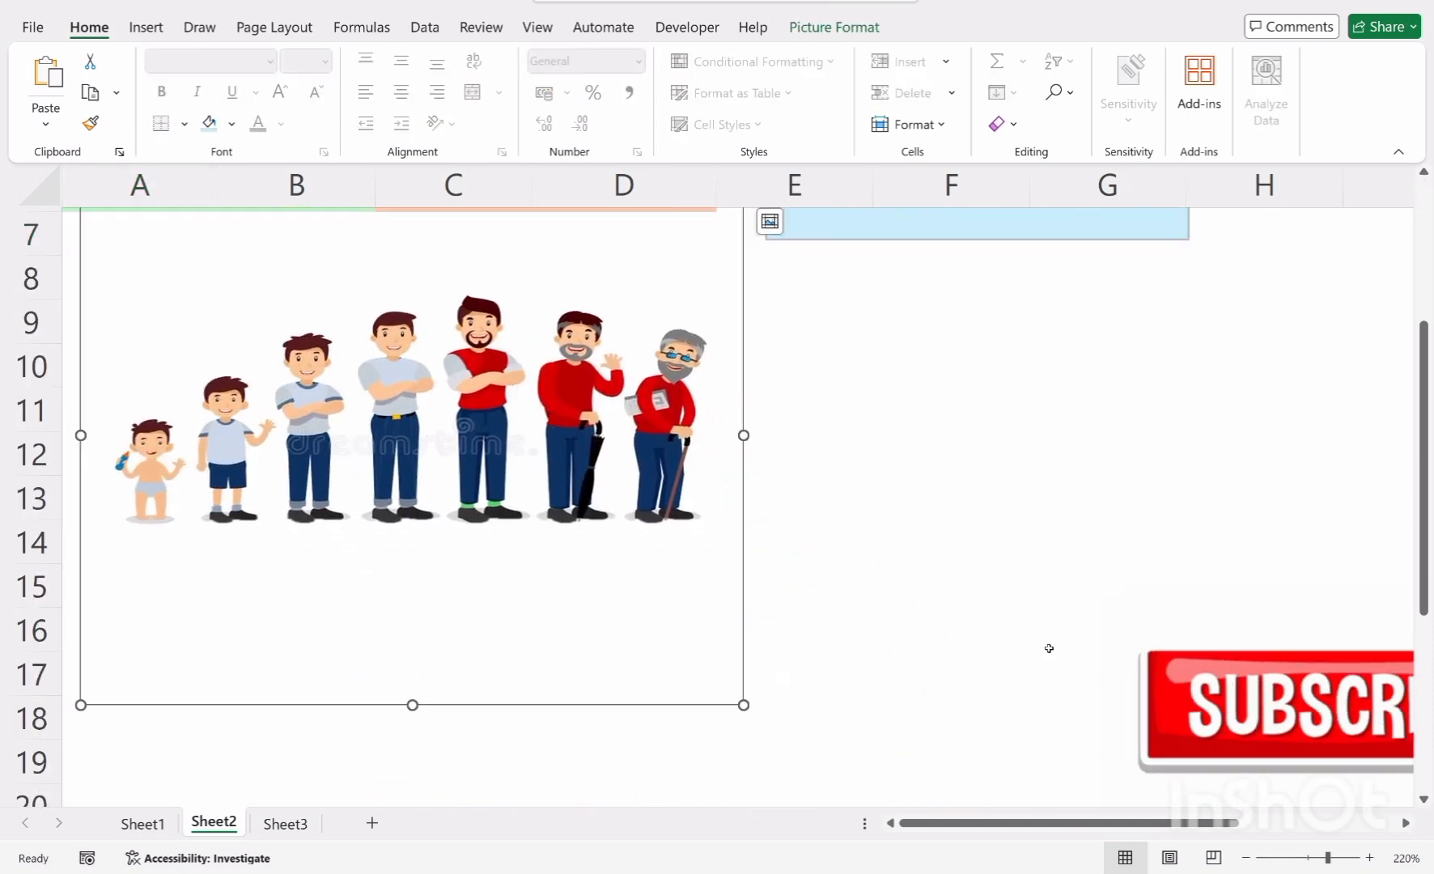
{"action": "scroll", "coordinate": [1031, 636], "scroll_direction": "up", "scroll_amount": 2}
{"action": "left_click", "coordinate": [955, 625]}
{"action": "left_click_drag", "start_coordinate": [576, 665], "coordinate": [560, 622]}
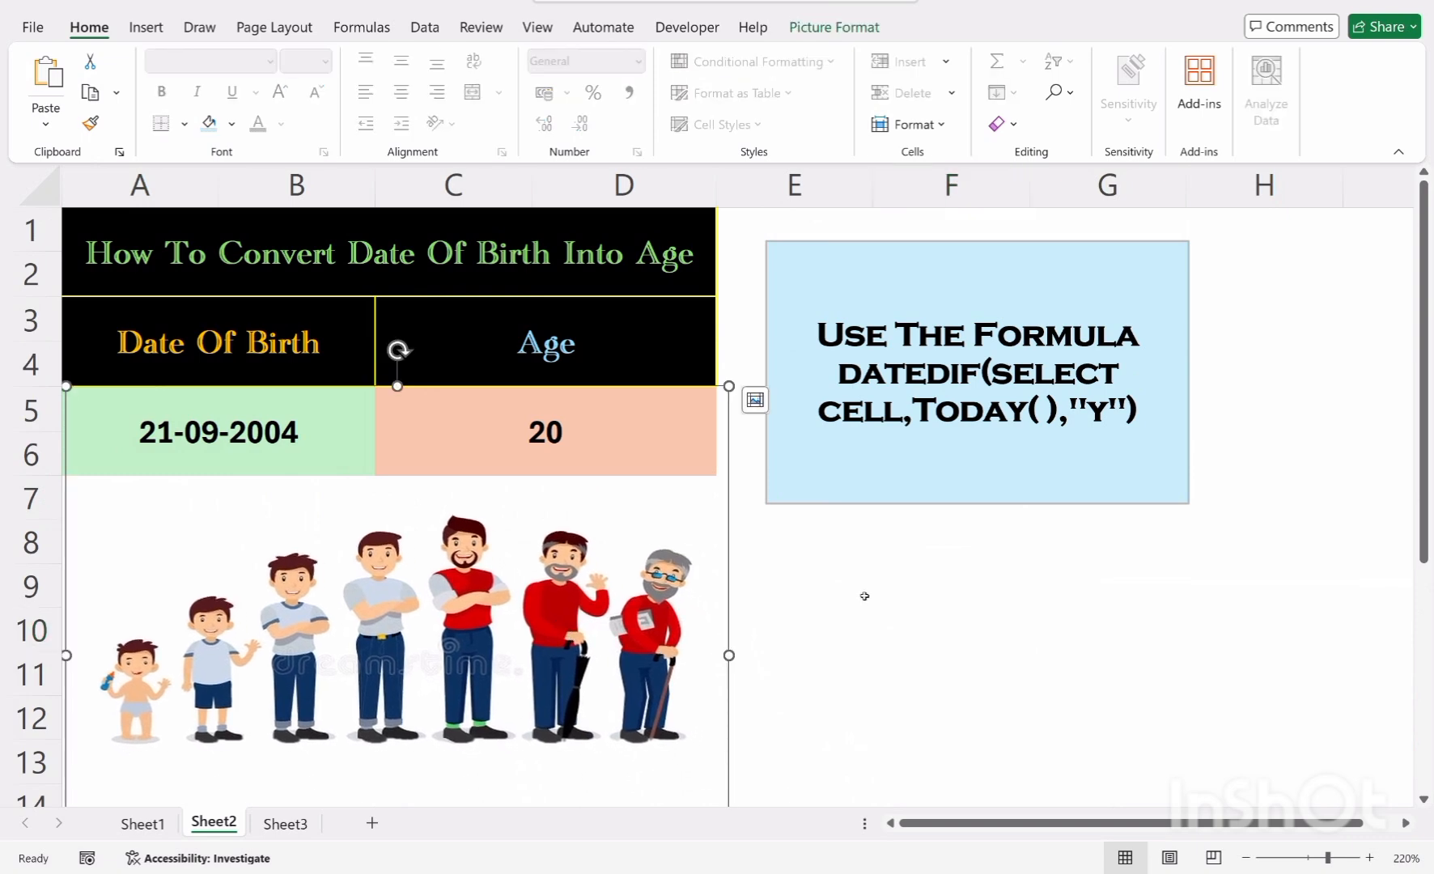
{"action": "left_click", "coordinate": [864, 595]}
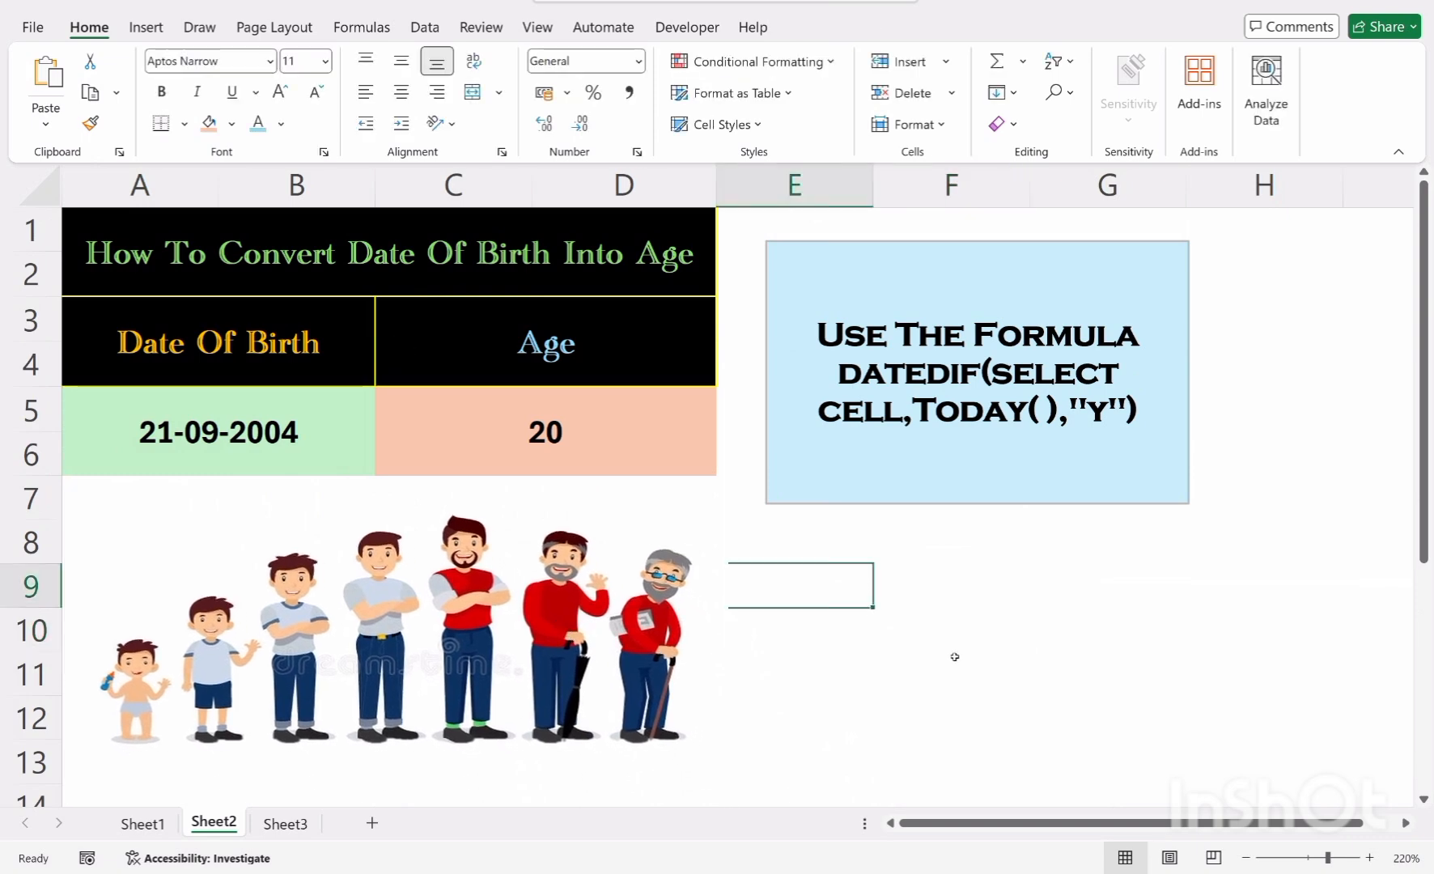
Move the Subscribe picture up to sit beneath the instruction shape, beside the illustration
{"action": "left_click", "coordinate": [971, 678]}
{"action": "scroll", "coordinate": [1110, 761], "scroll_direction": "down", "scroll_amount": 2}
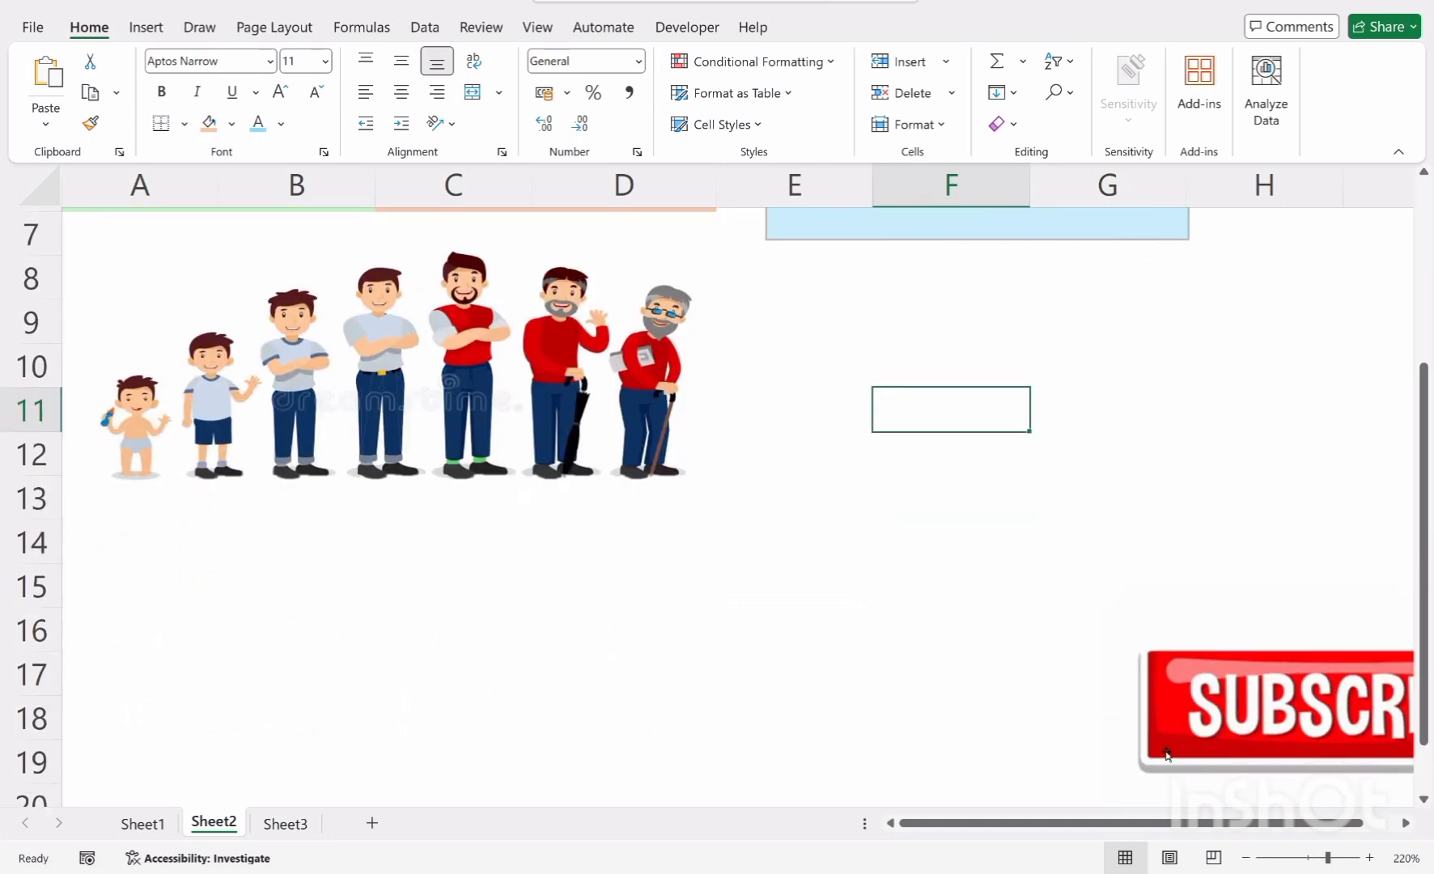
{"action": "left_click", "coordinate": [1231, 705]}
{"action": "left_click_drag", "start_coordinate": [1231, 705], "coordinate": [892, 369]}
{"action": "scroll", "coordinate": [879, 518], "scroll_direction": "up", "scroll_amount": 2}
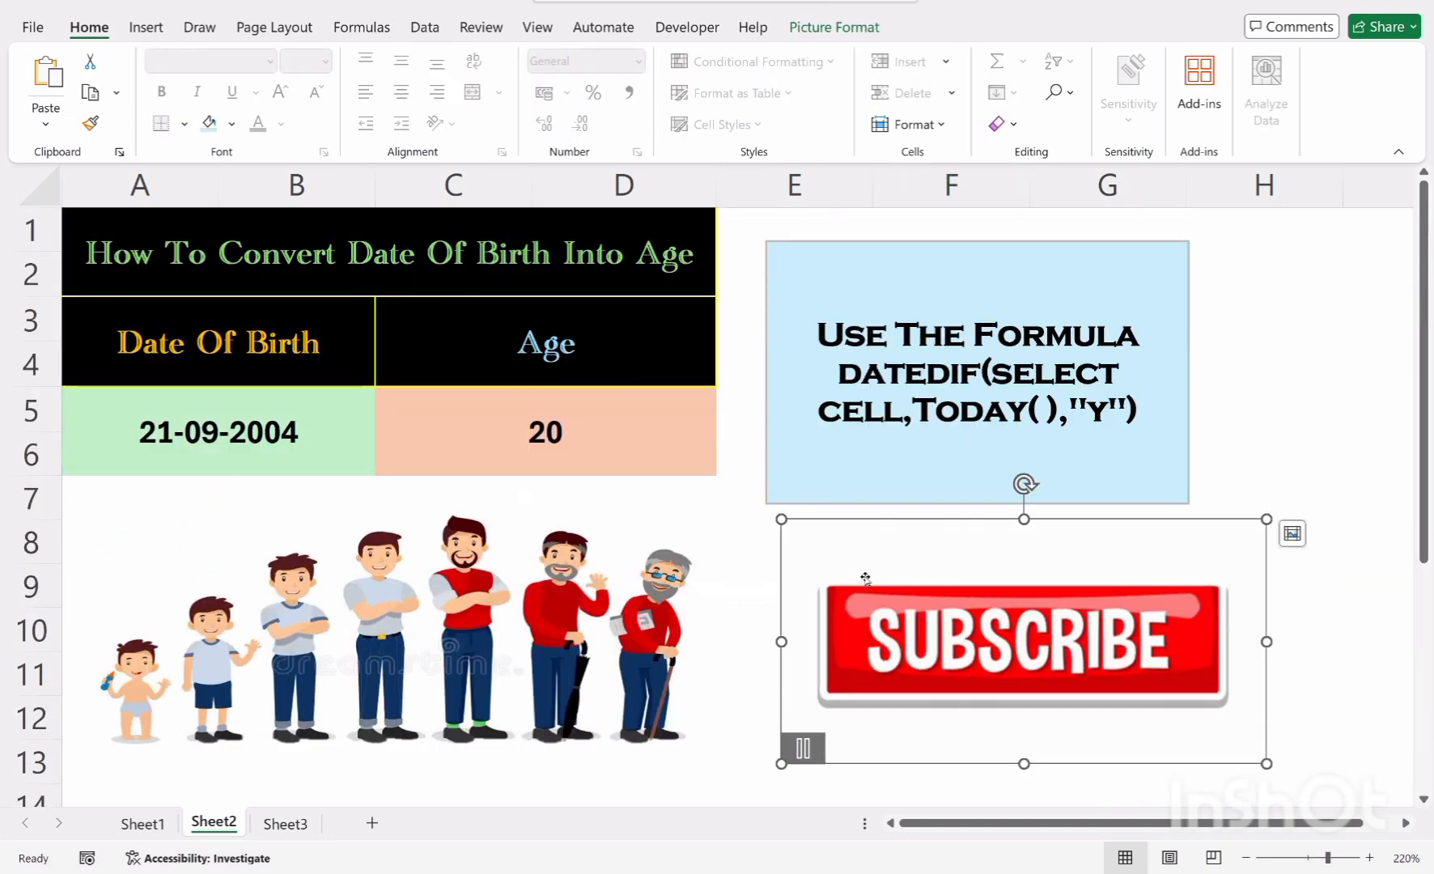
{"action": "key", "text": "Escape"}
Nudge the instruction shape slightly upward
{"action": "left_click", "coordinate": [1153, 274]}
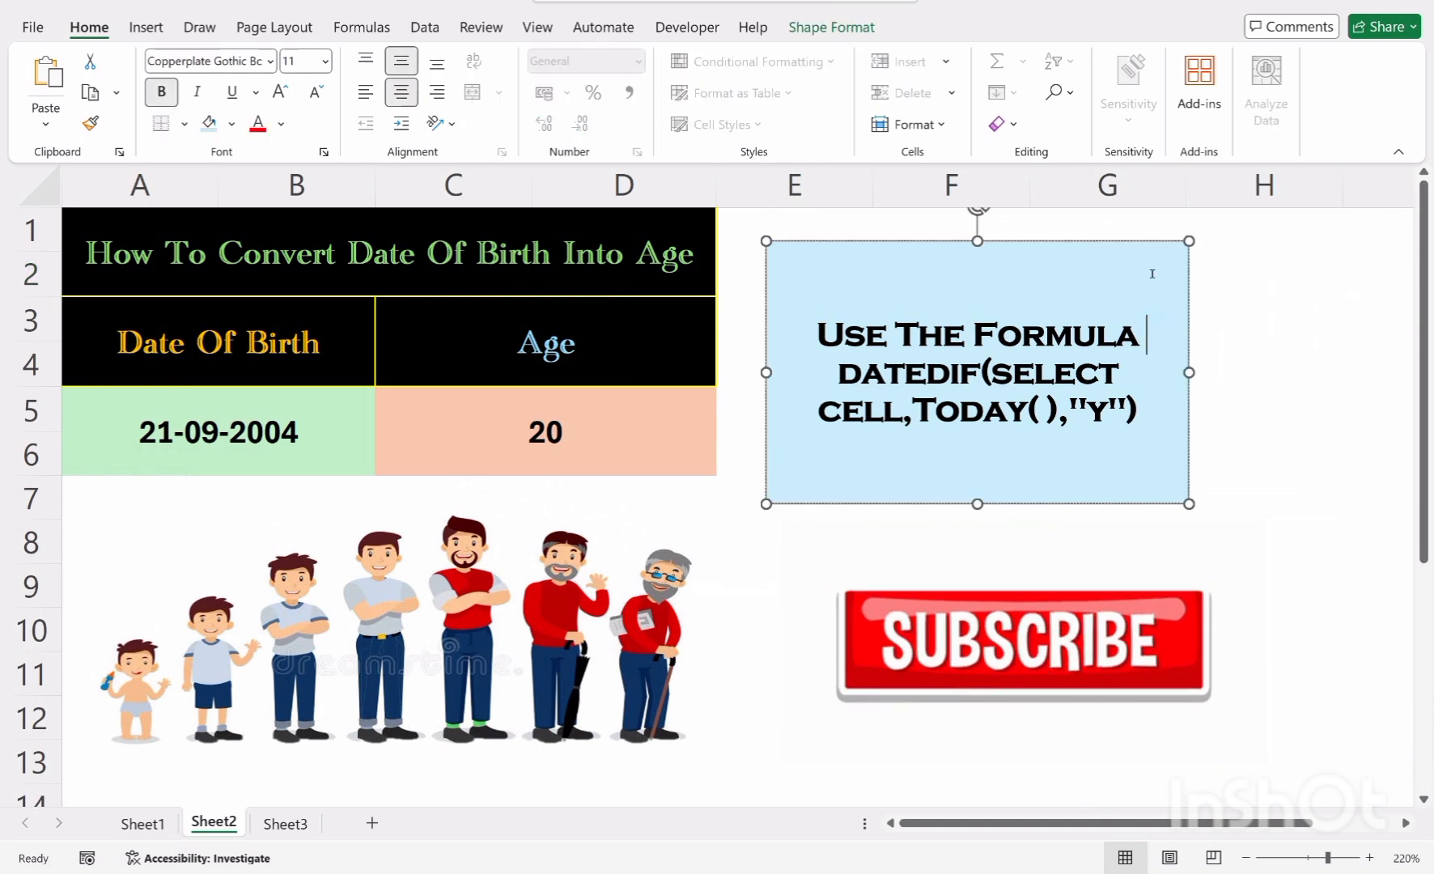
{"action": "left_click", "coordinate": [1139, 236]}
{"action": "left_click_drag", "start_coordinate": [1138, 236], "coordinate": [1139, 220]}
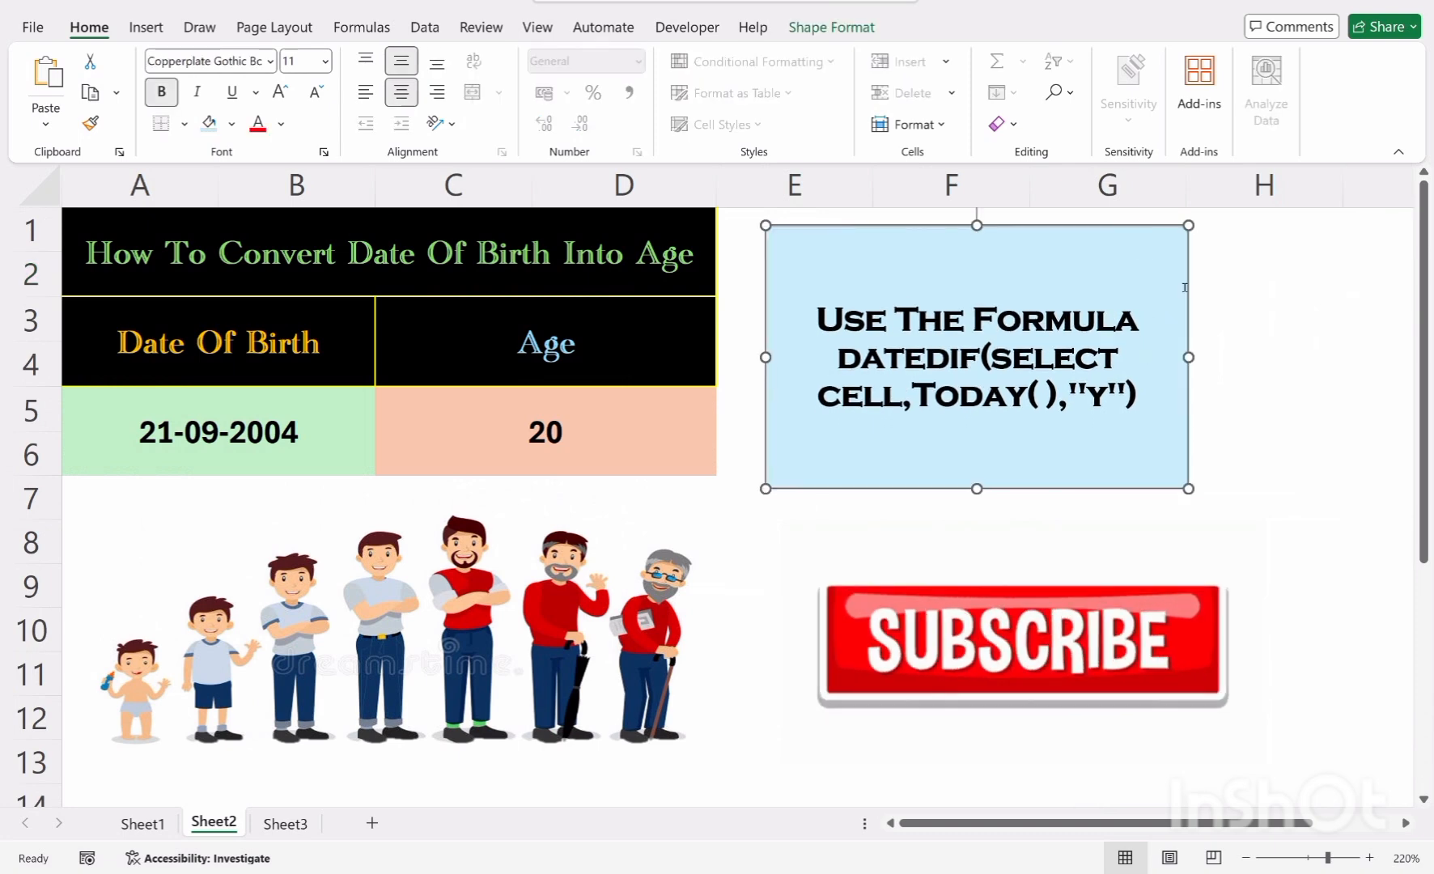
{"action": "left_click", "coordinate": [1236, 309]}
{"action": "left_click", "coordinate": [941, 694]}
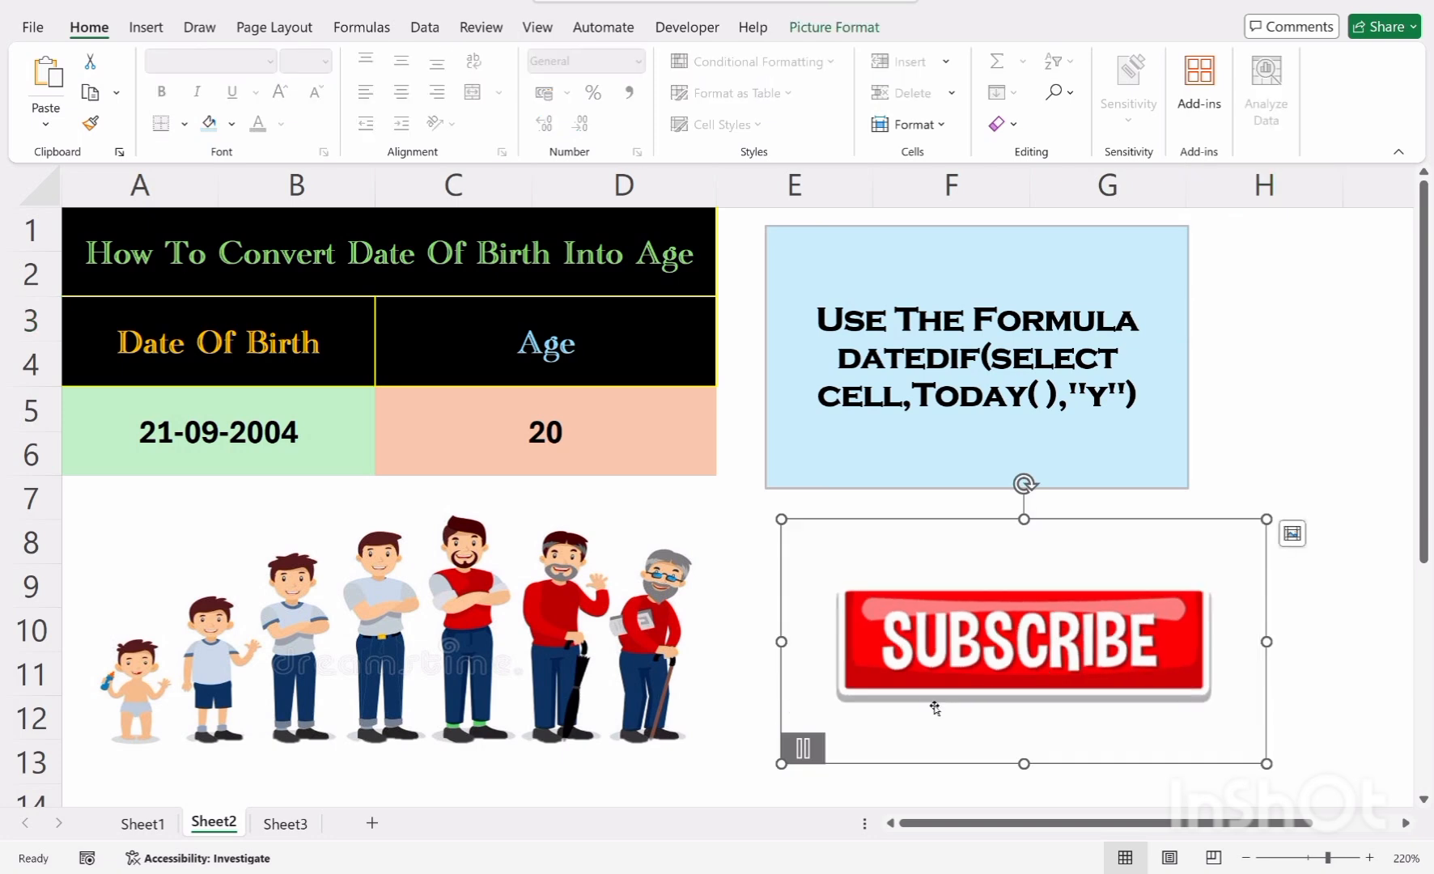
{"action": "left_click", "coordinate": [1381, 371]}
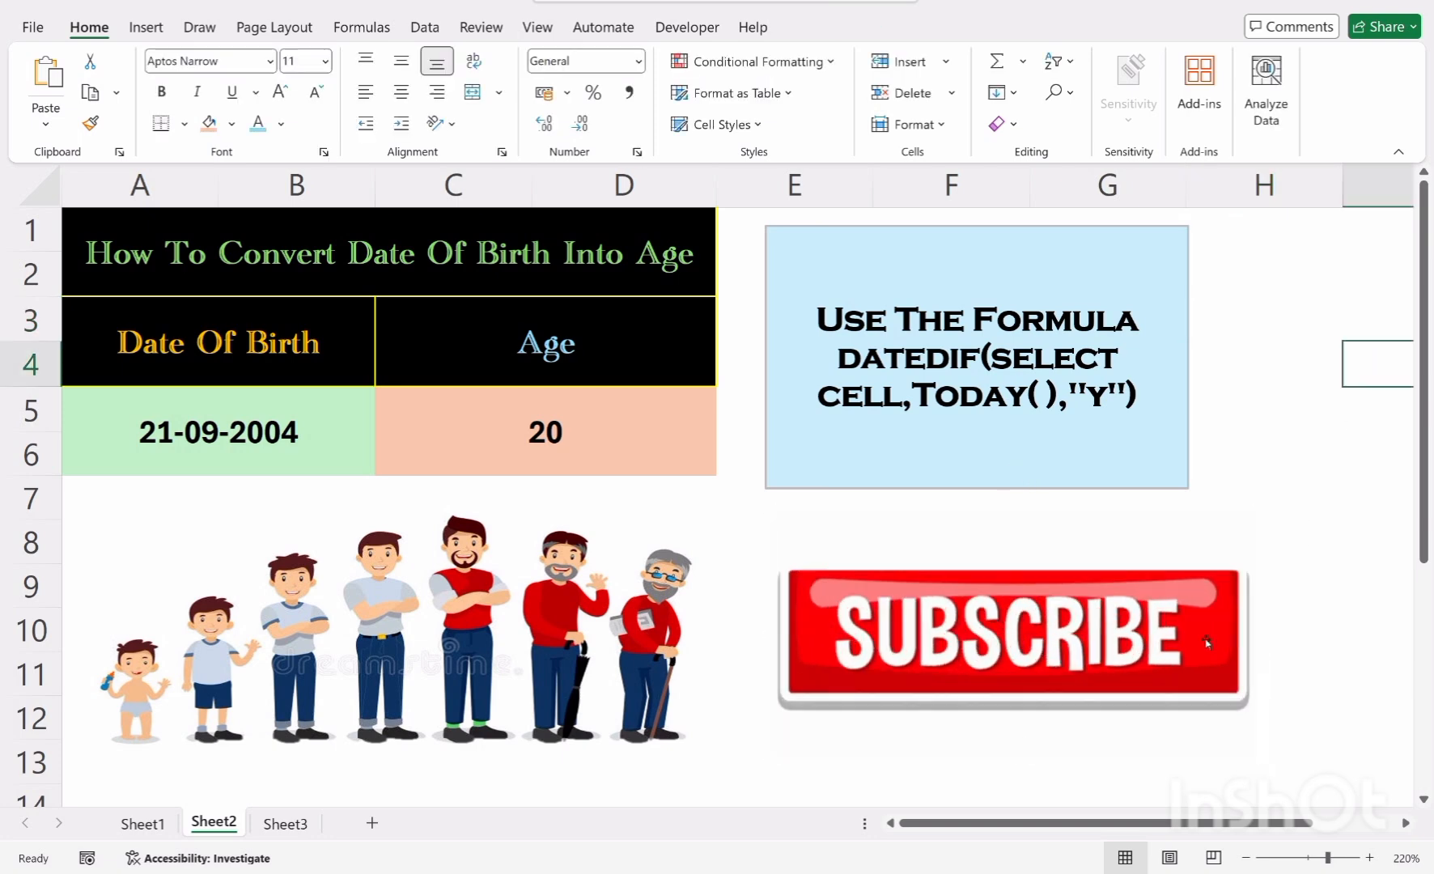
{"action": "left_click", "coordinate": [1370, 707]}
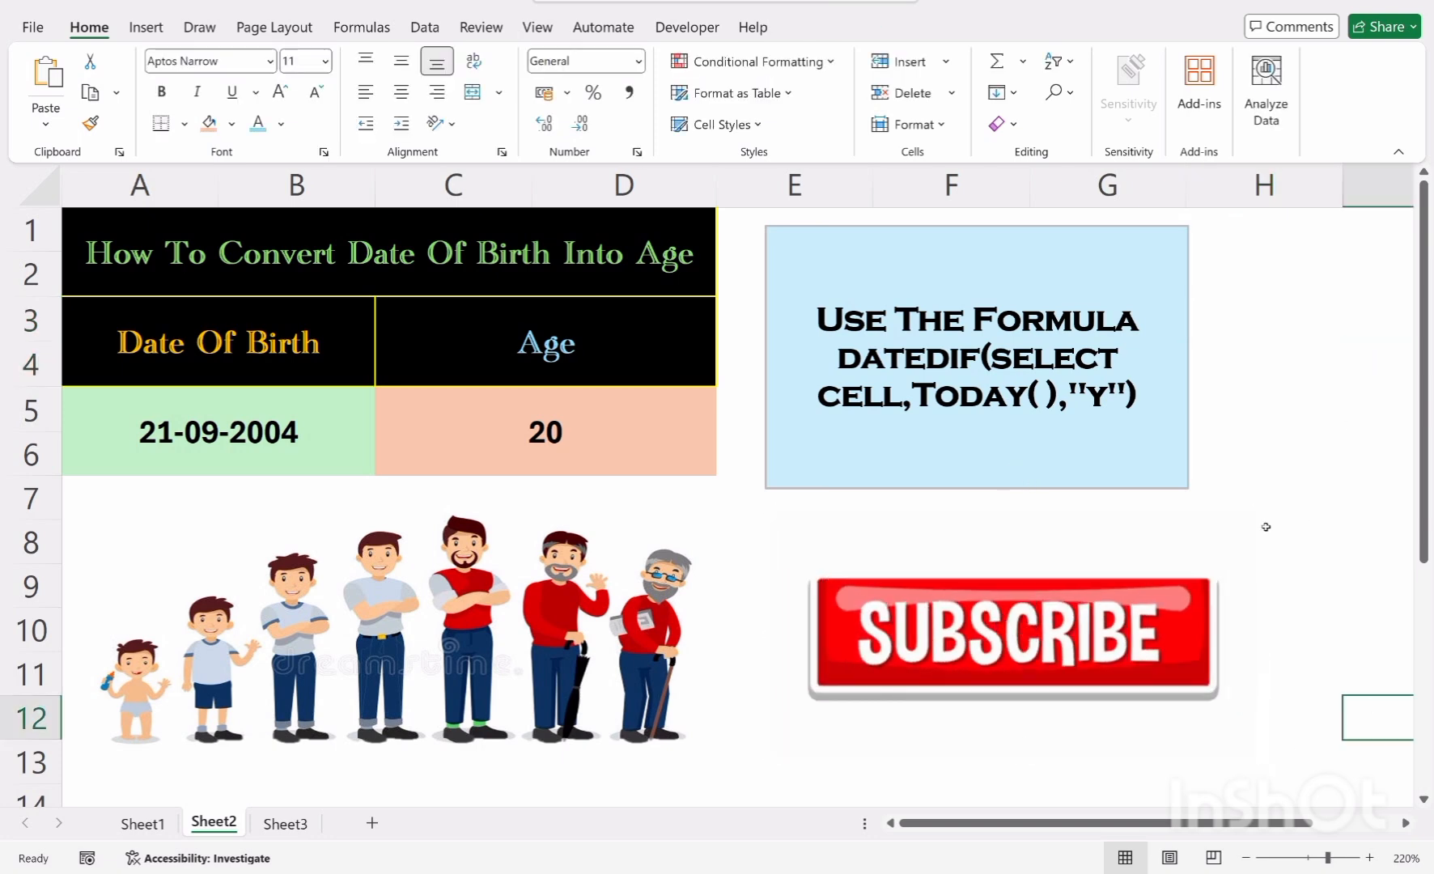